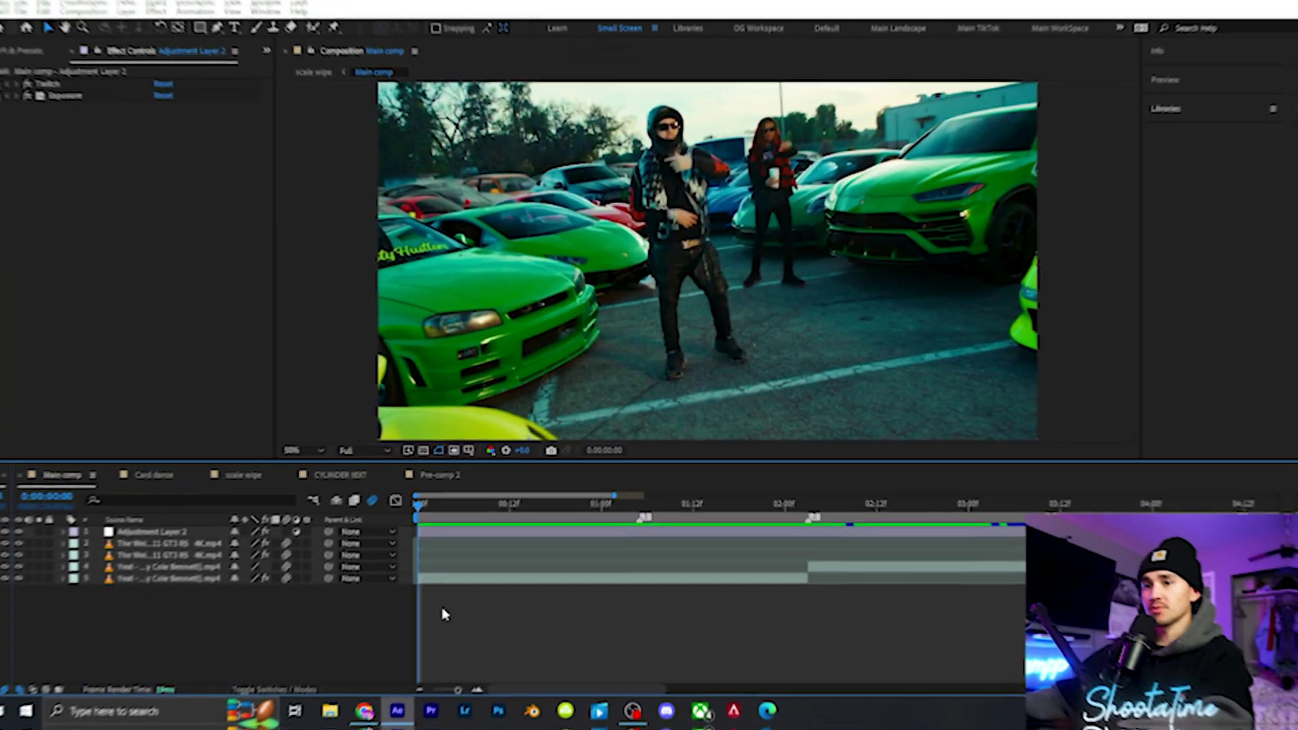
- Add a new adjustment layer to the Main comp
right_click(441, 436)
mouse_move(502, 446)
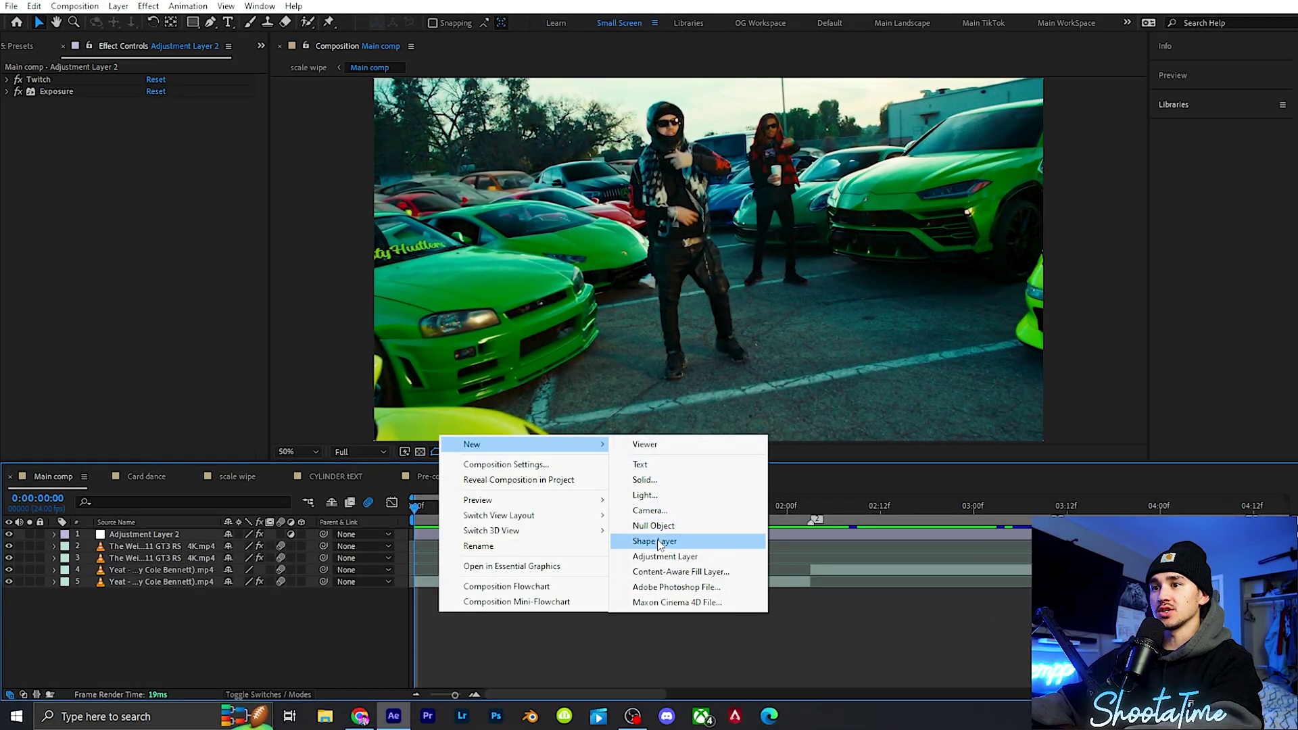
left_click(665, 556)
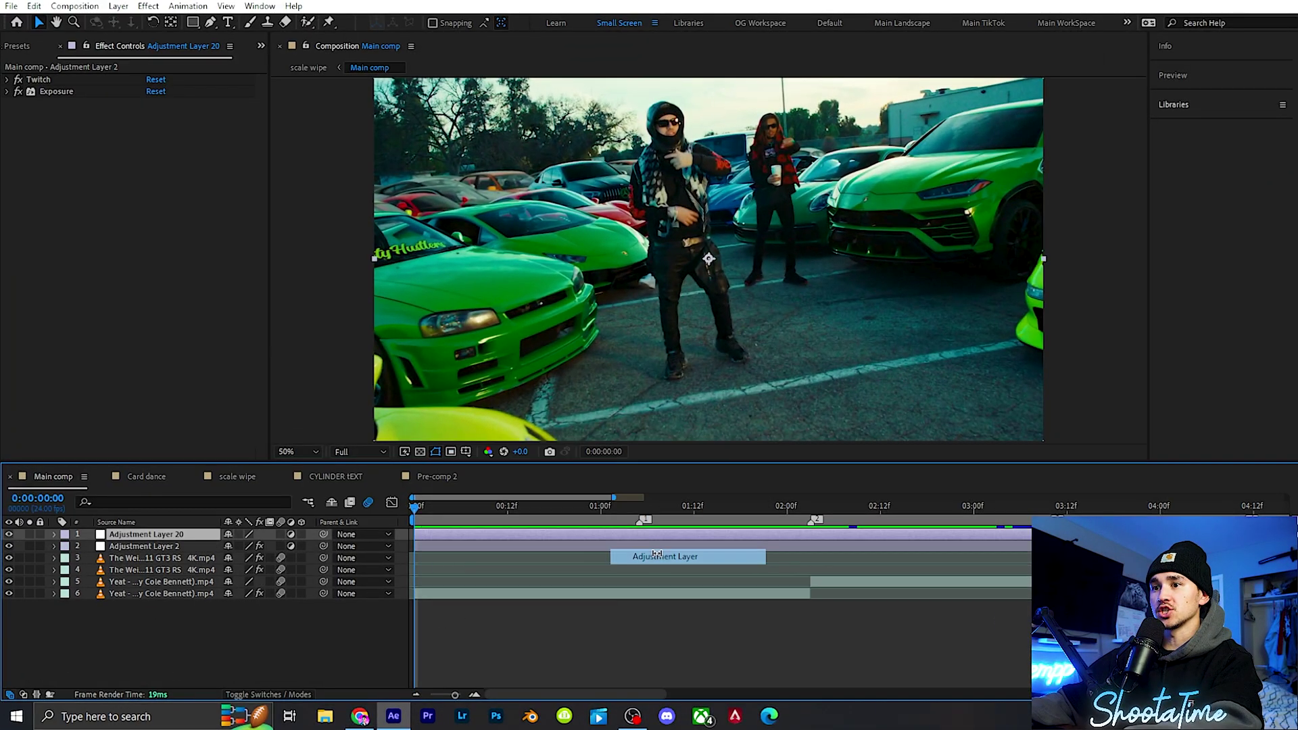
- Search for 'etch' and apply S_Etching to the new adjustment layer, showing its presets
left_click(26, 46)
left_click(50, 68)
type("et")
type("ching")
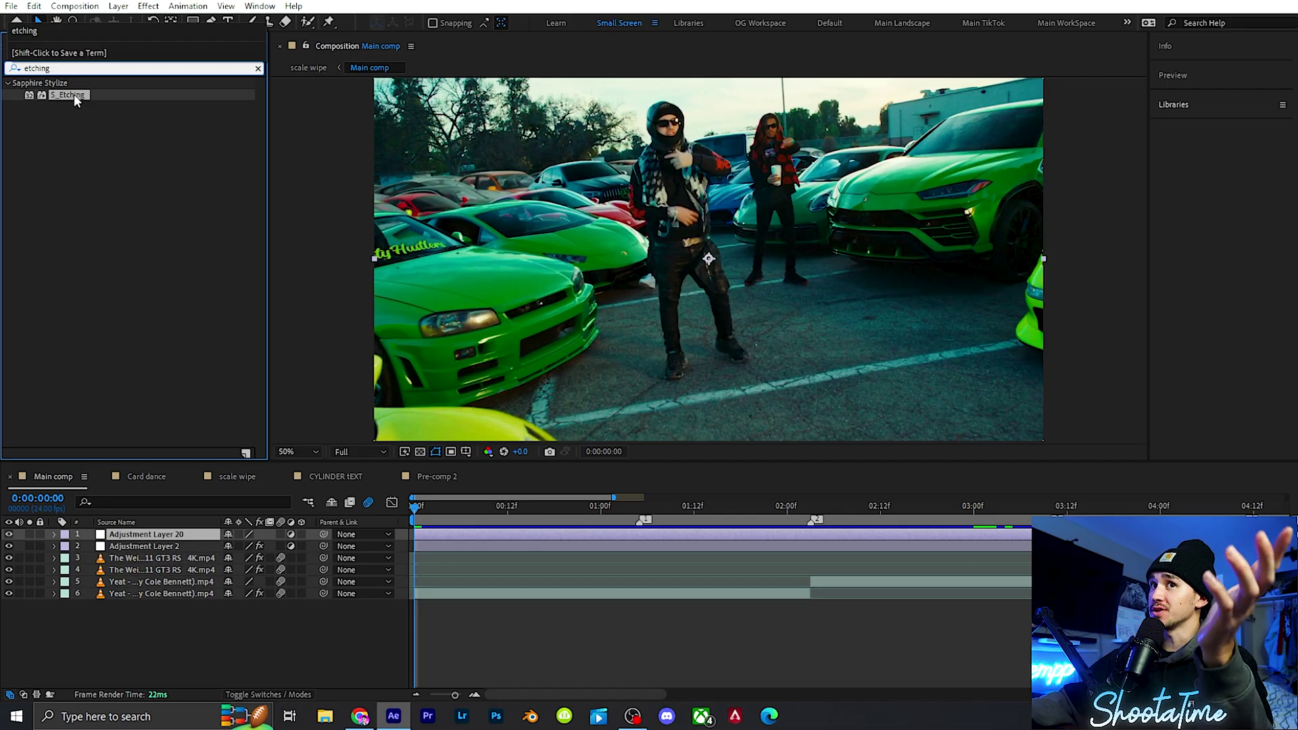
left_click_drag(68, 95, 422, 533)
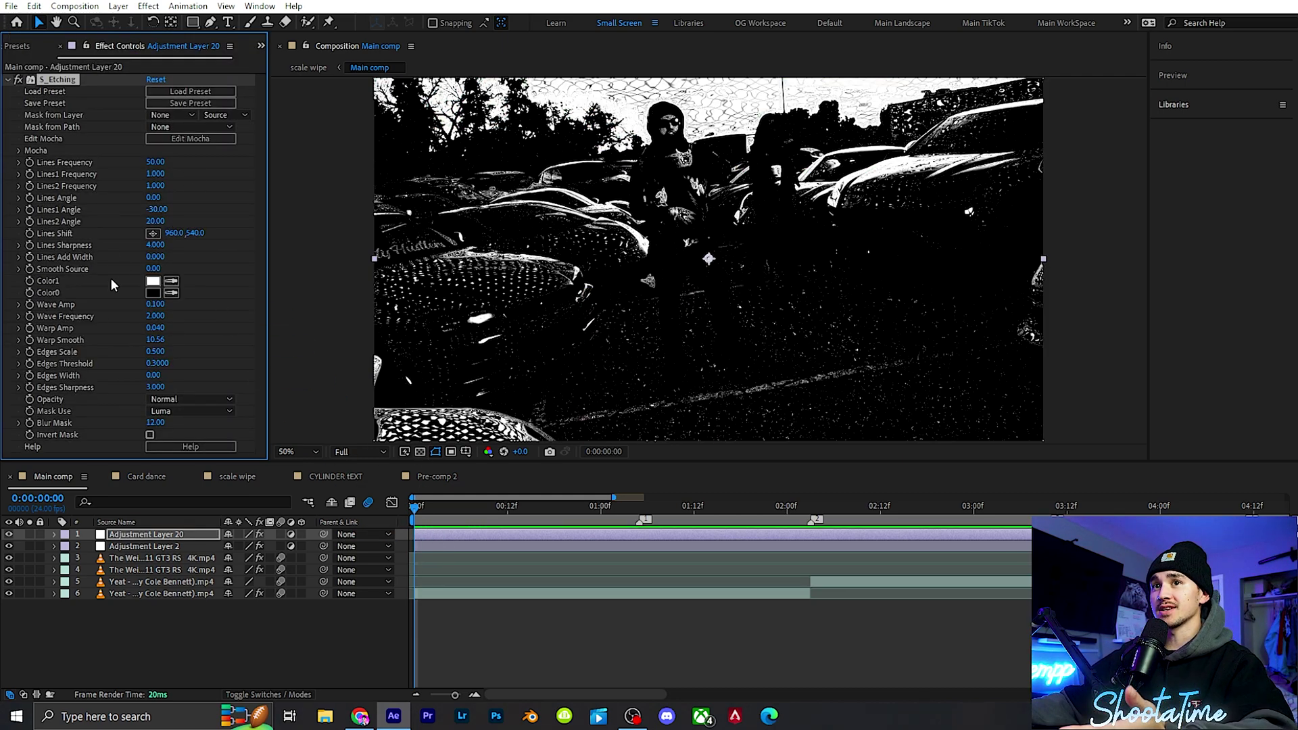
left_click(186, 95)
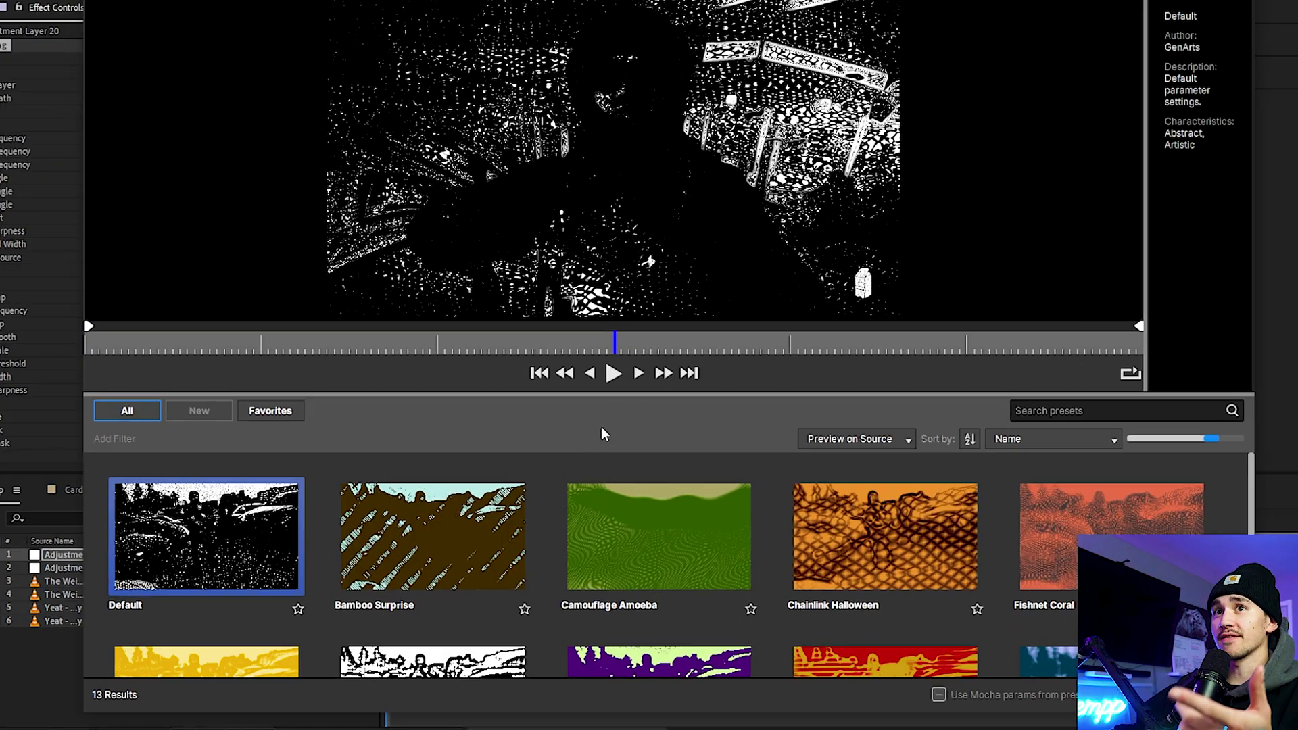
- Load the Quick Sketch preset into S_Etching
scroll(566, 513, "down", 5)
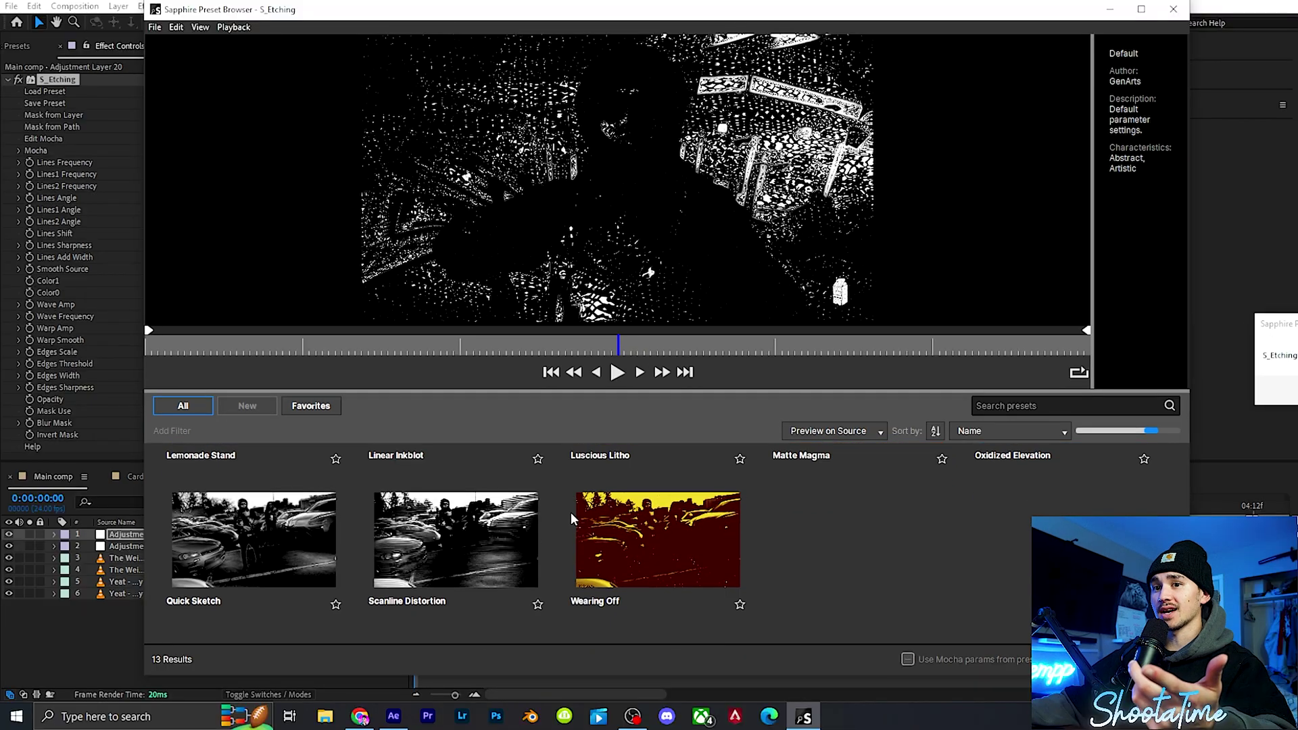
left_click(251, 542)
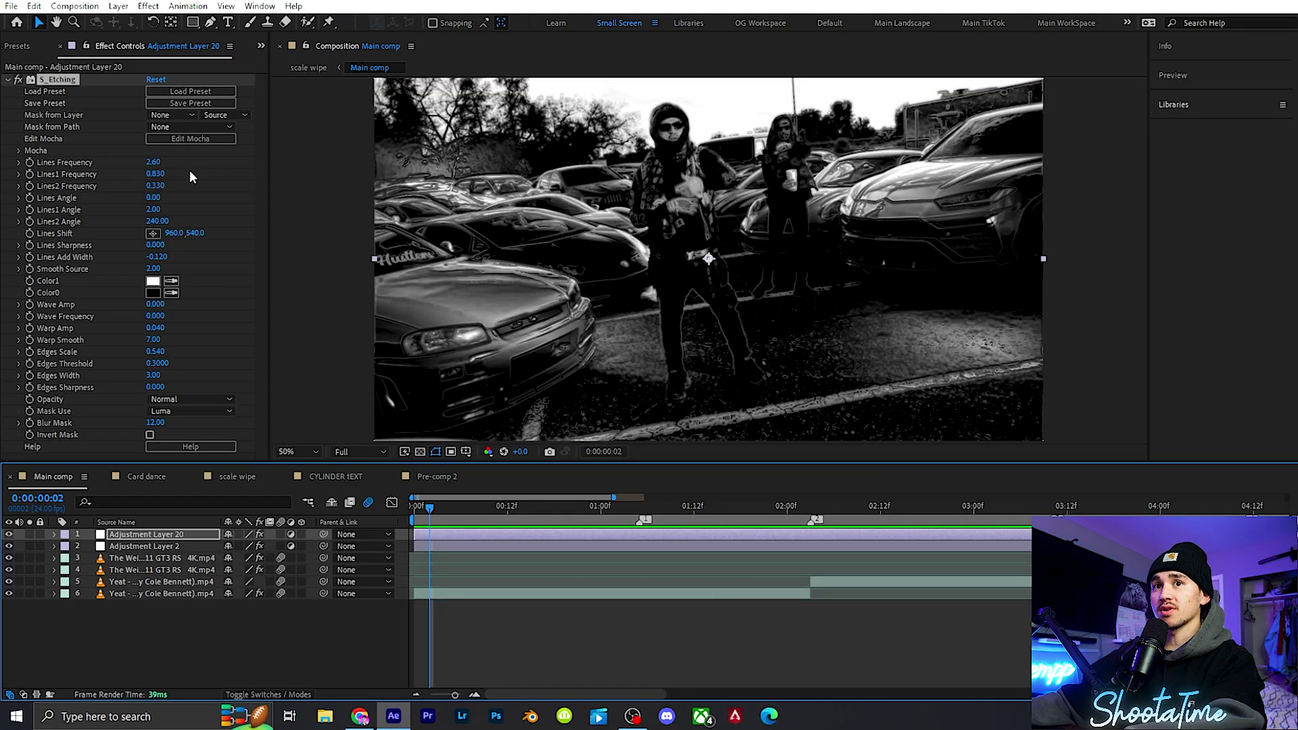
- Nudge S_Etching's Lines Frequency, collapse the effect, and restore Effects & Presets with an empty search
left_click_drag(152, 164, 152, 161)
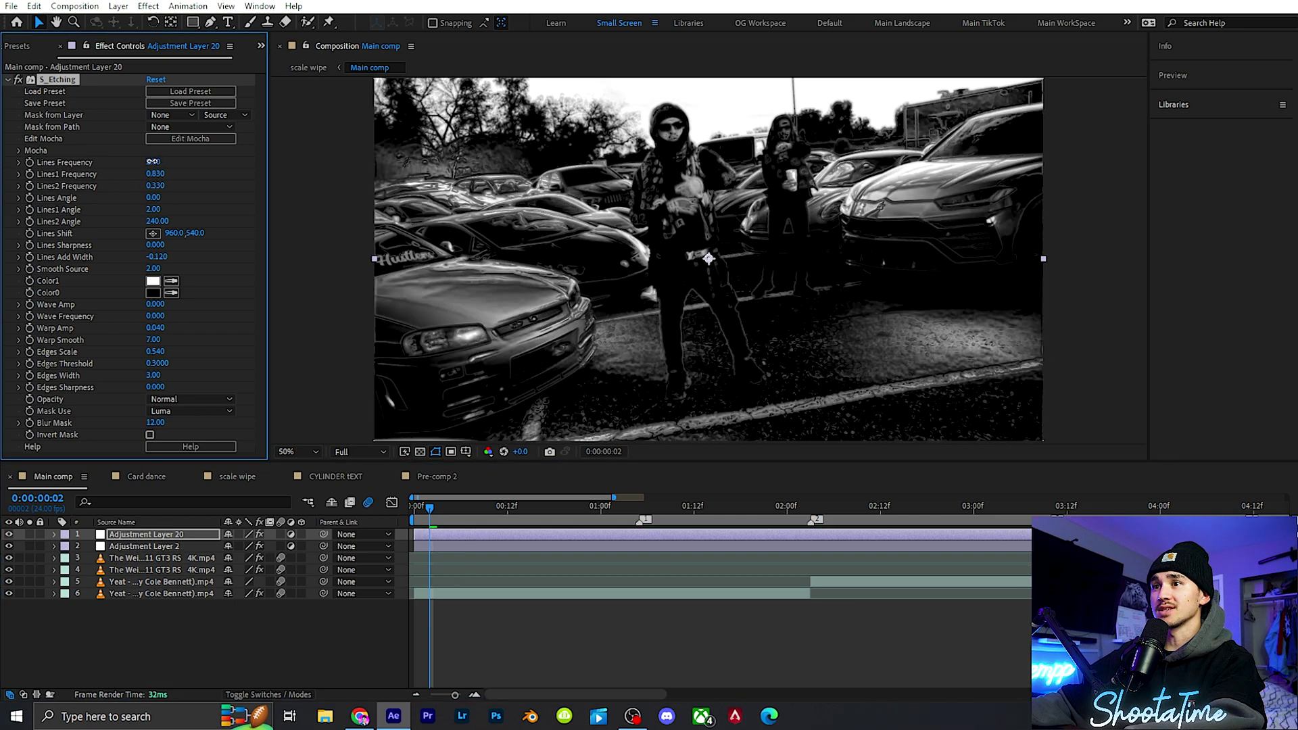
left_click(8, 80)
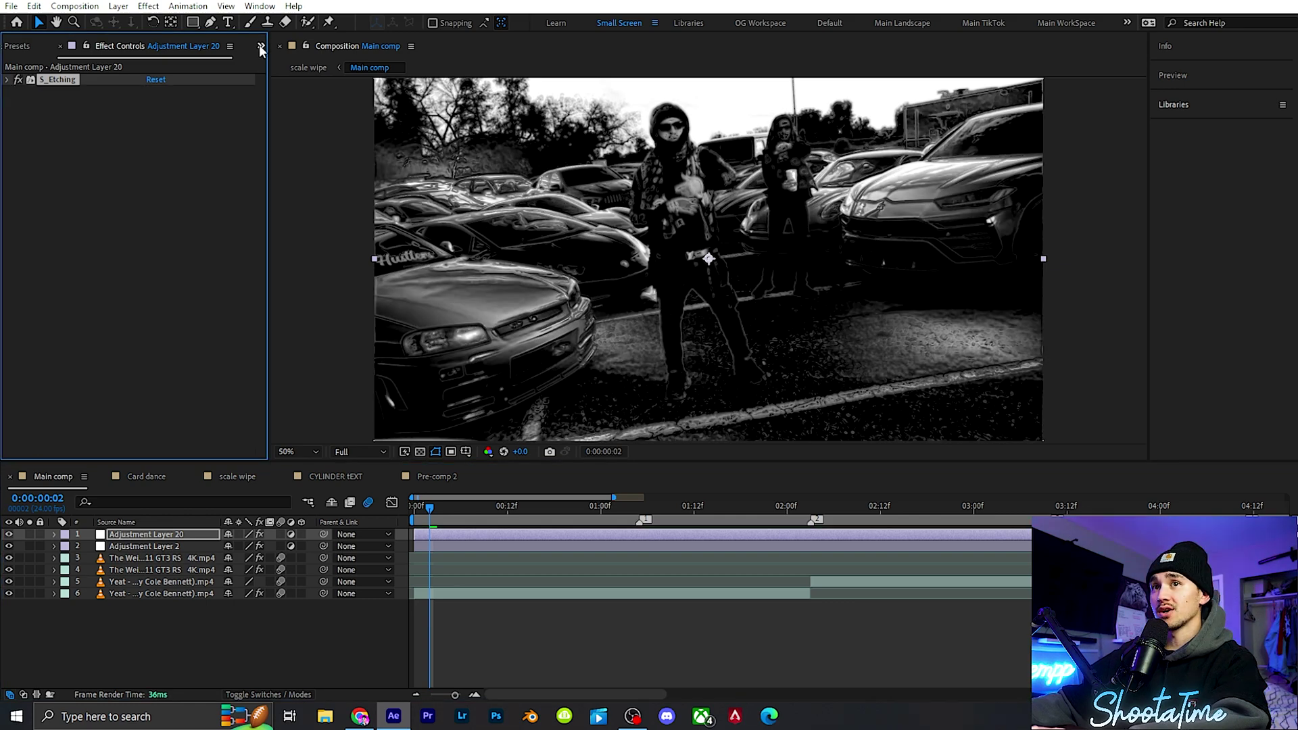
left_click(260, 45)
left_click(292, 82)
left_click(18, 70)
key("BackSpace")
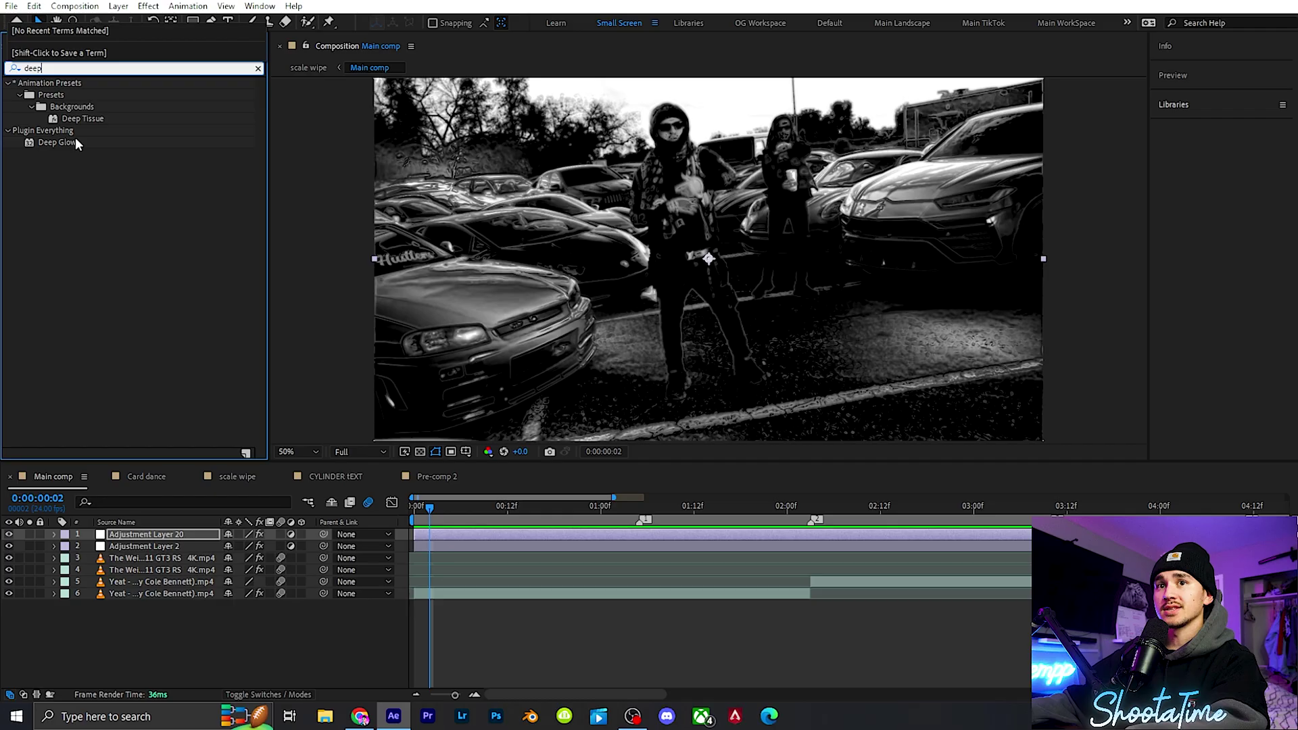
- Apply Deep Glow to Adjustment Layer 20 below S_Etching and preview the glowing footage
left_click_drag(57, 142, 436, 532)
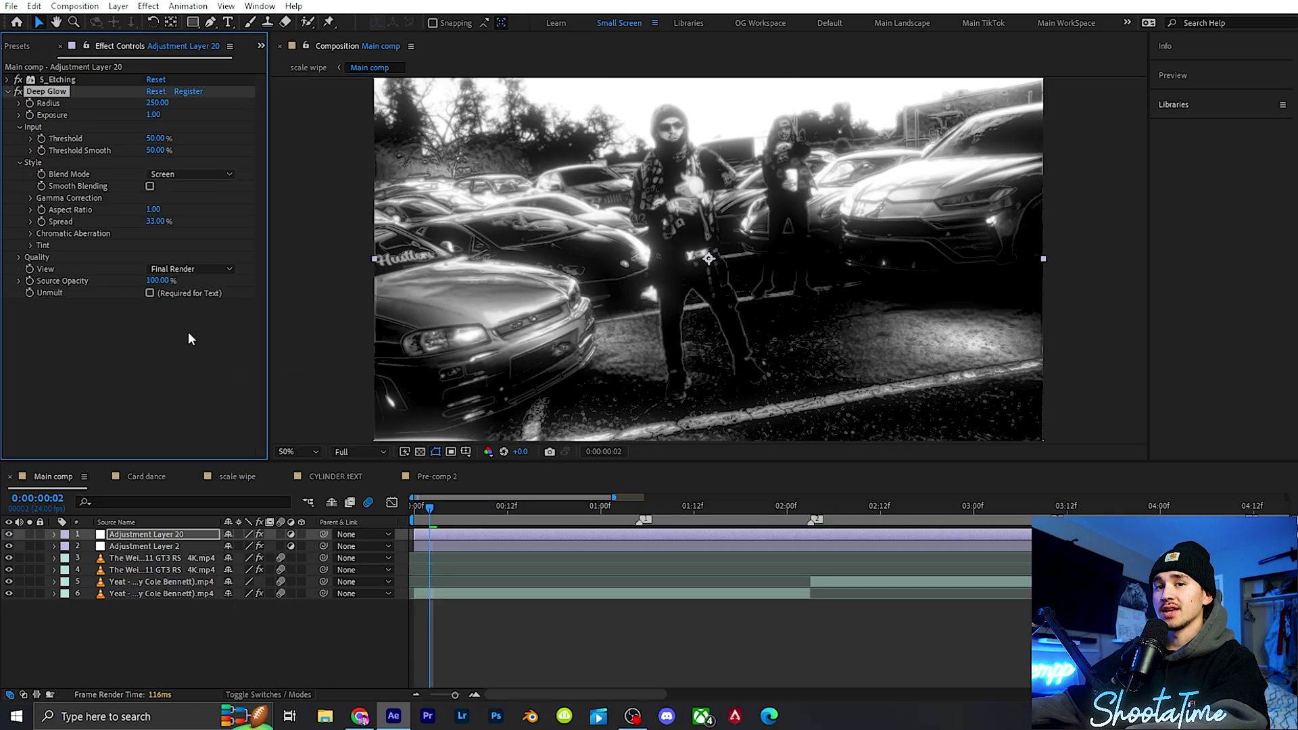
left_click(410, 510)
key("space")
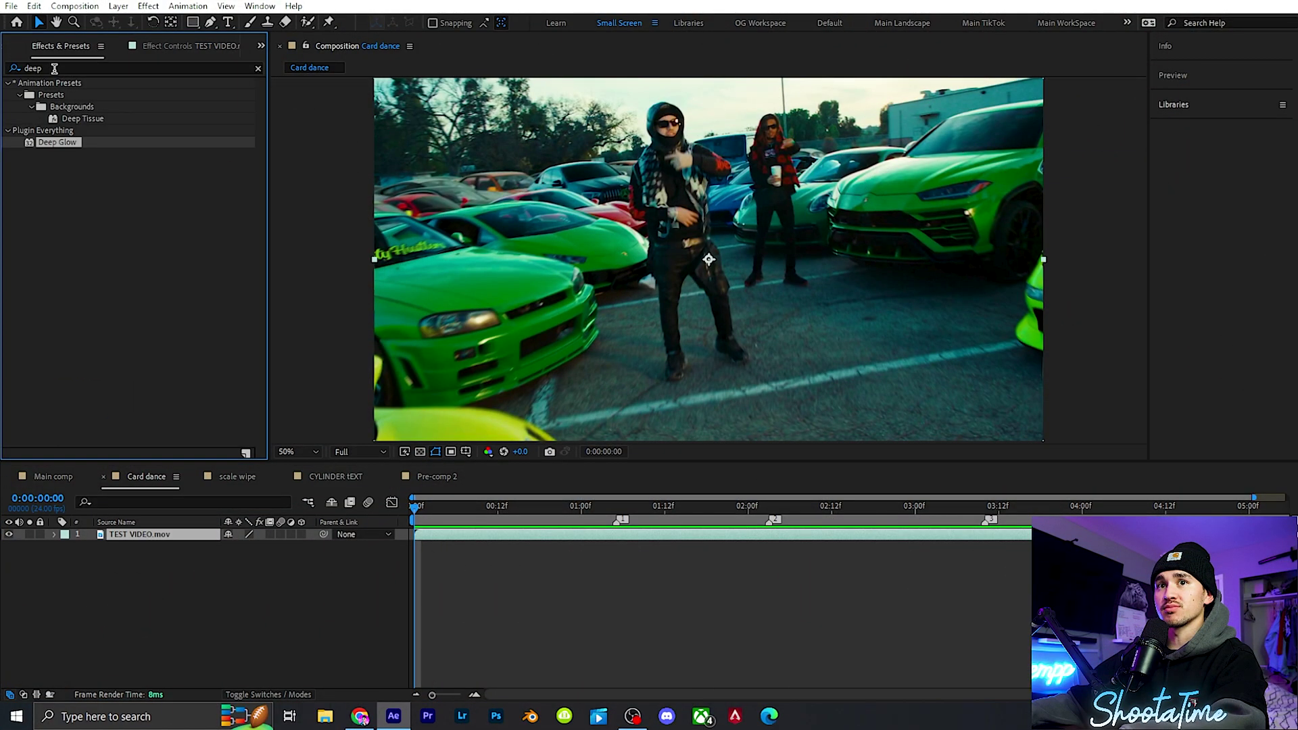
- Apply Card Dance to TEST VIDEO.mov with Gradient Layer 1 set to TEST VIDEO.mov
left_click(54, 68)
type("card")
type(" dance")
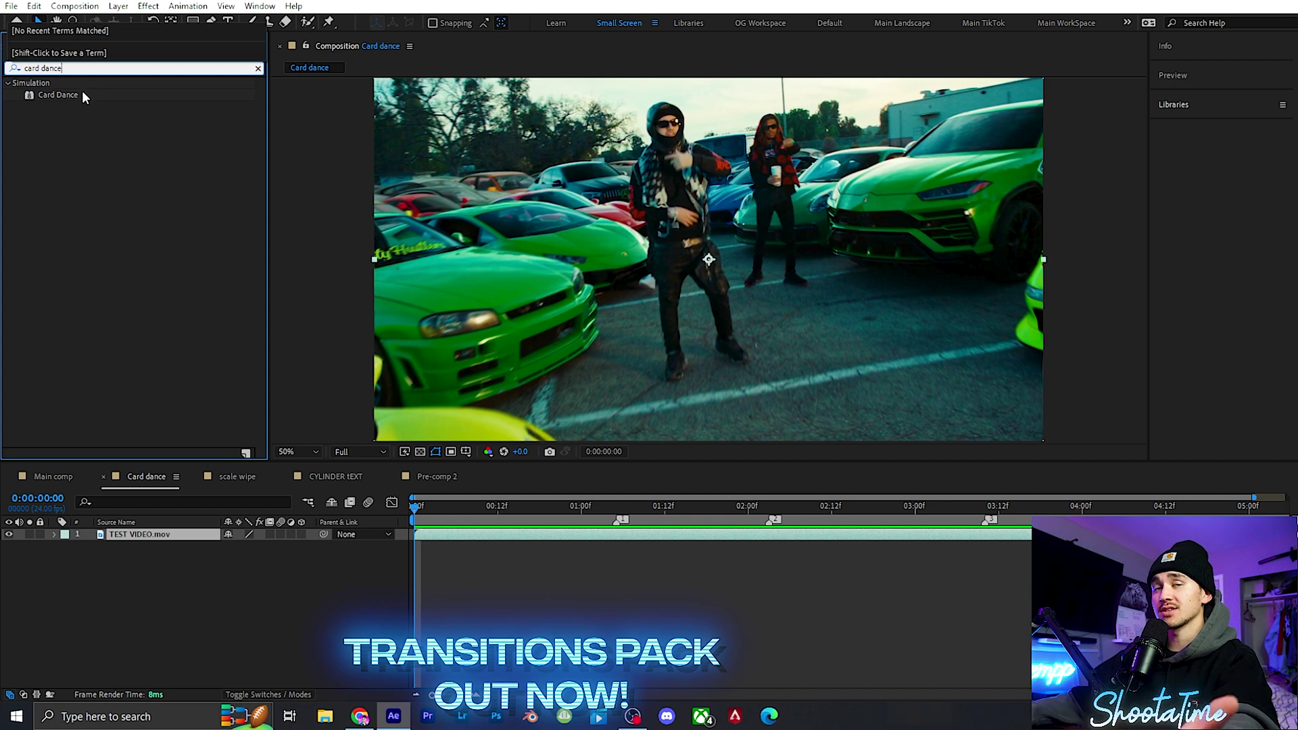
left_click_drag(63, 96, 430, 534)
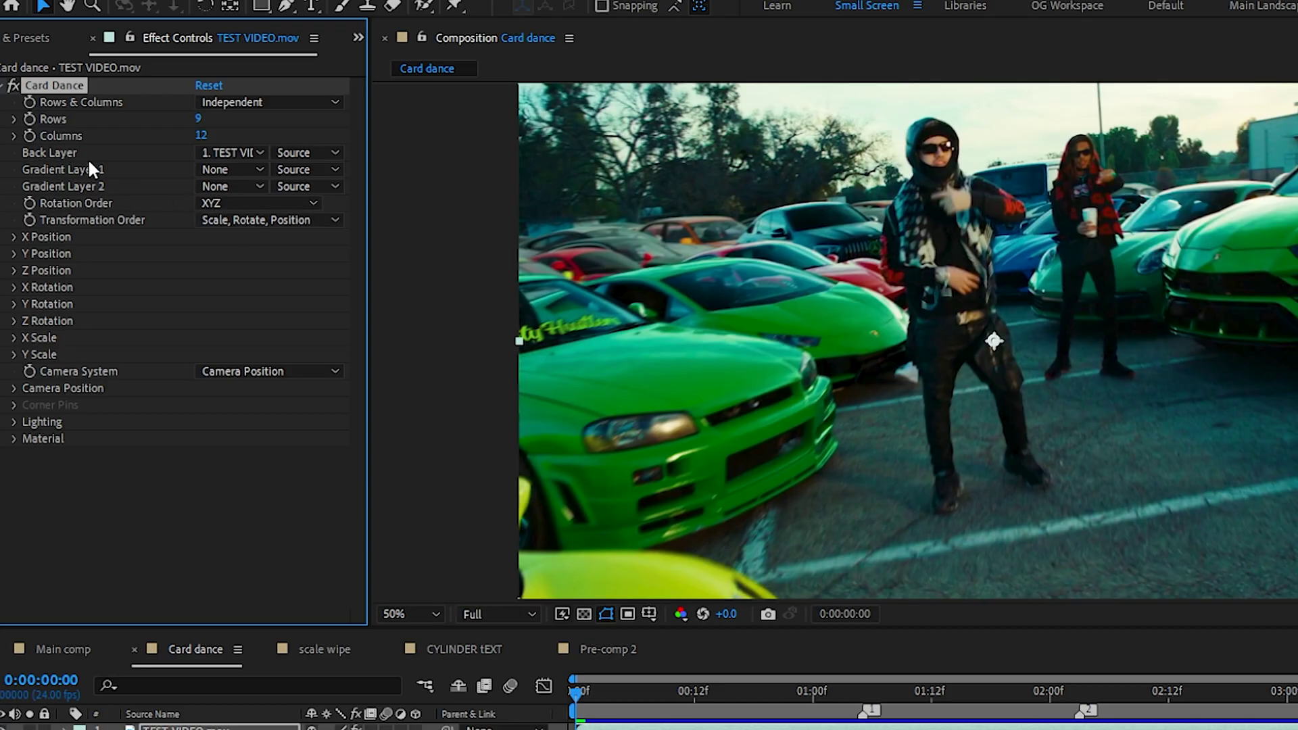
left_click(217, 170)
left_click(282, 218)
- Create a new camera layer, Camera 1, in the Card dance comp
right_click(446, 585)
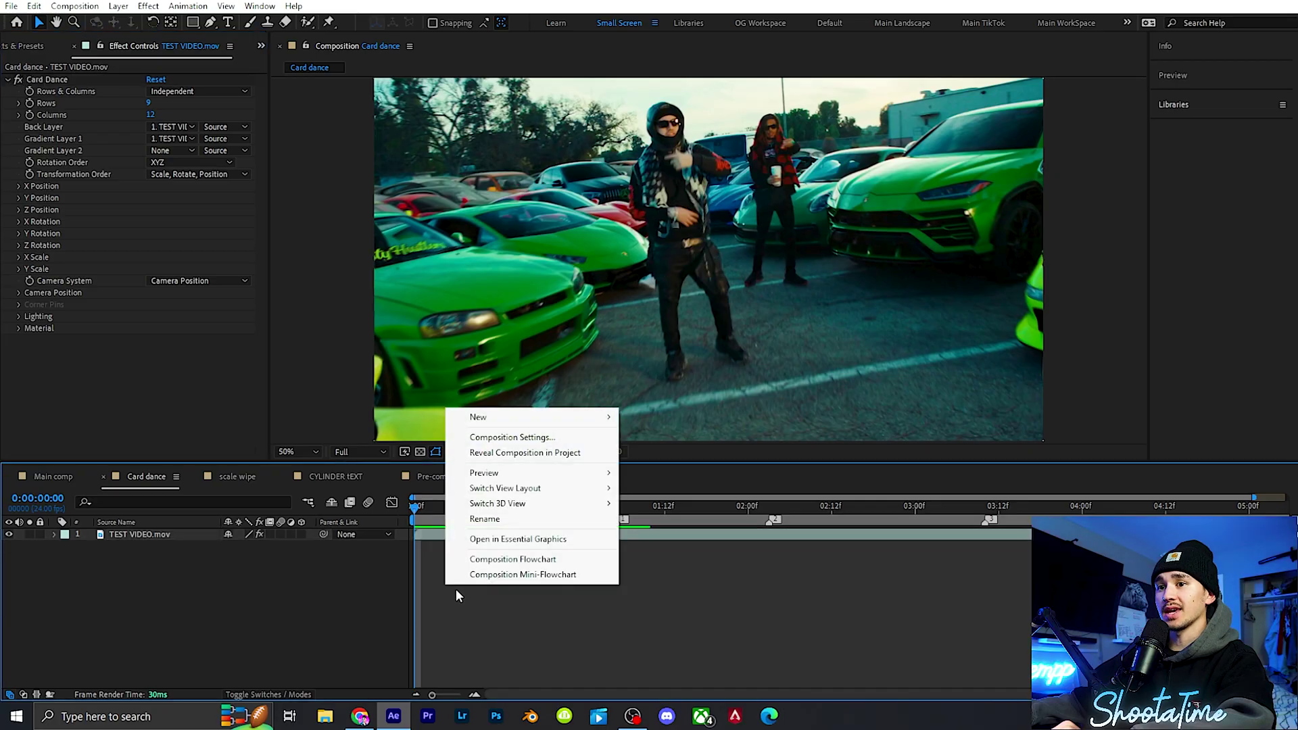
mouse_move(507, 417)
left_click(644, 486)
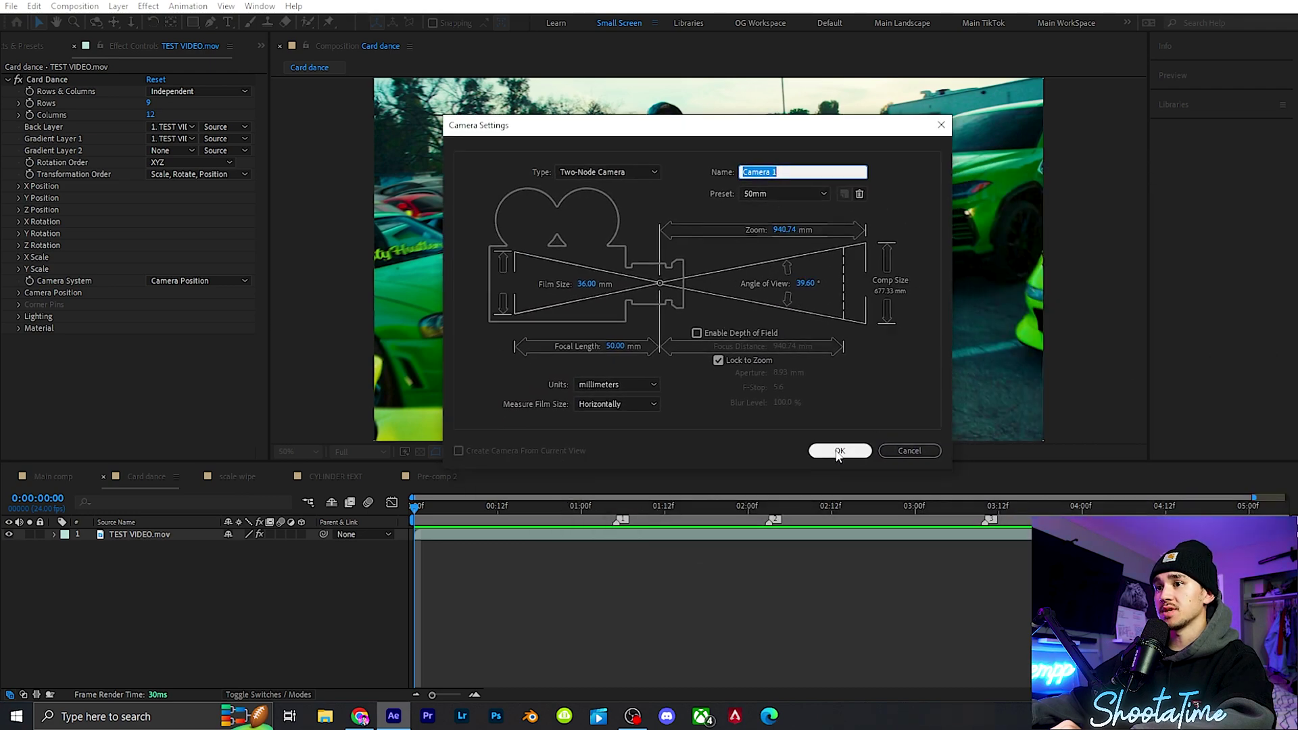
left_click(839, 450)
- Set Card Dance's Camera System to Comp Camera and Z Position source to Intensity 1
left_click(435, 546)
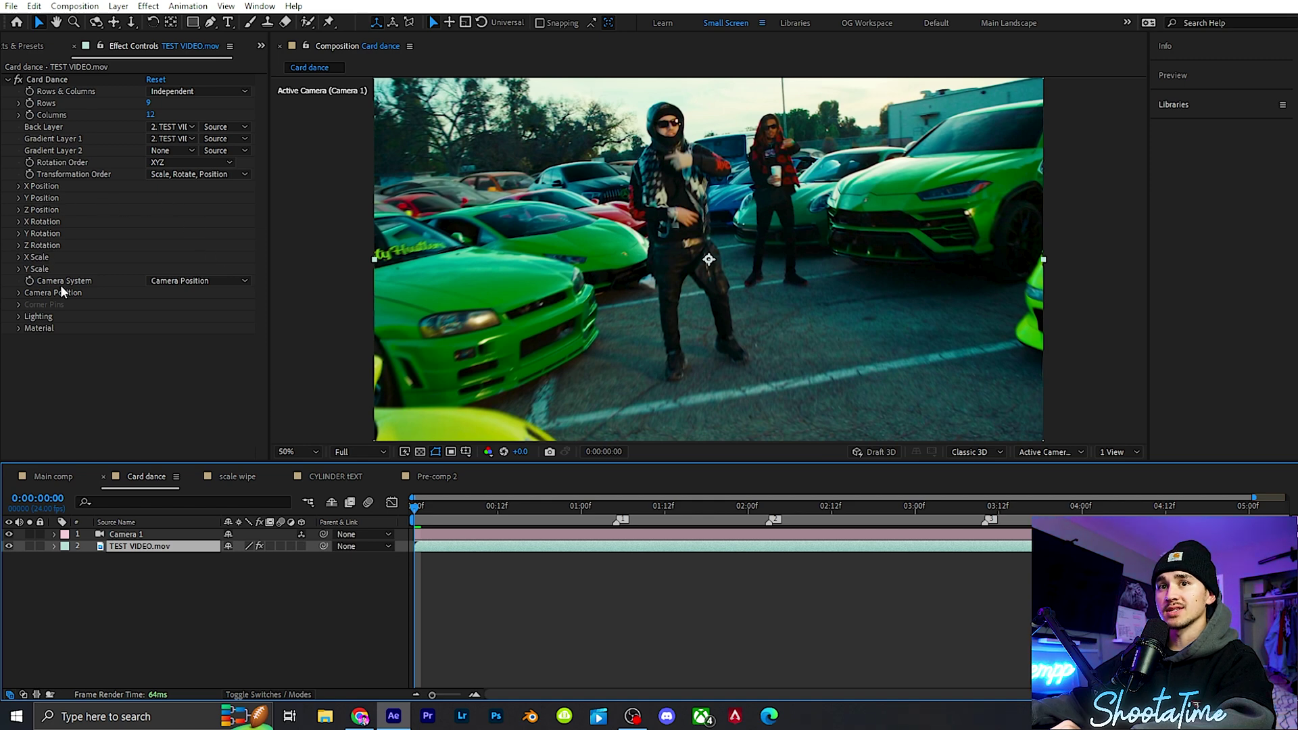
left_click(183, 279)
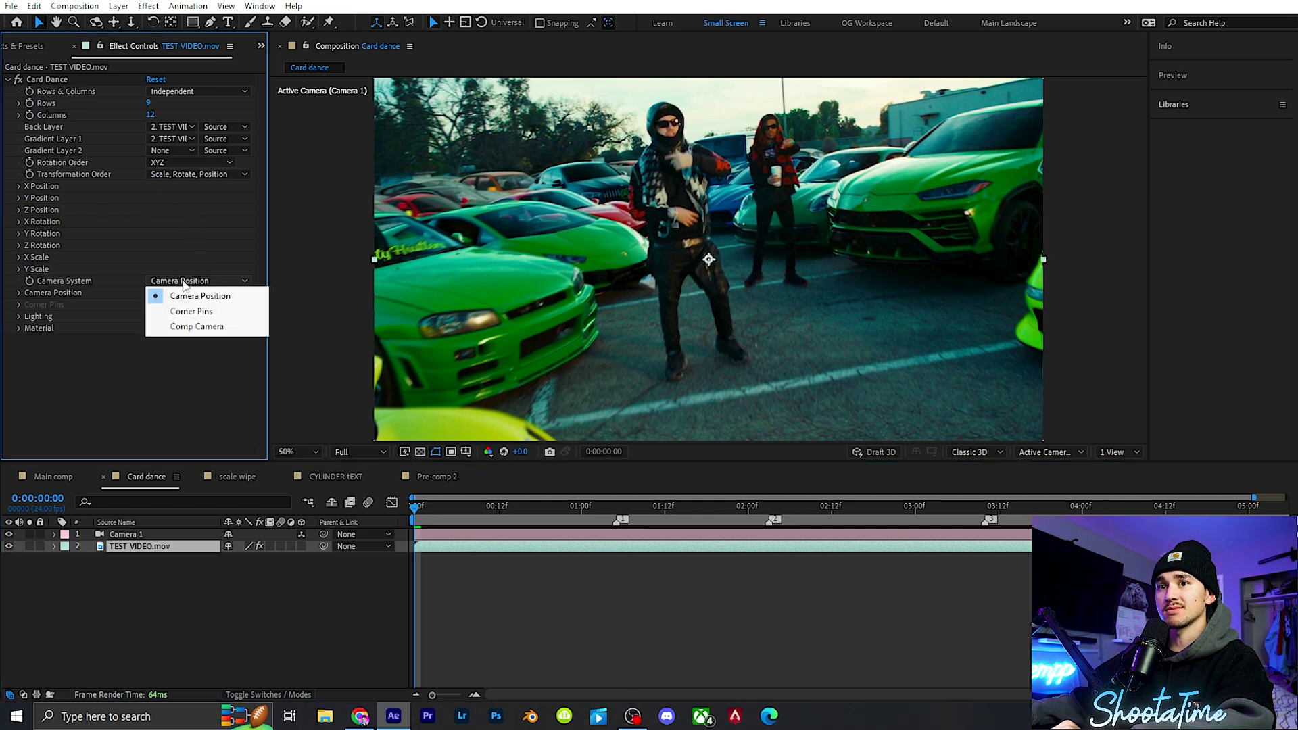
left_click(191, 326)
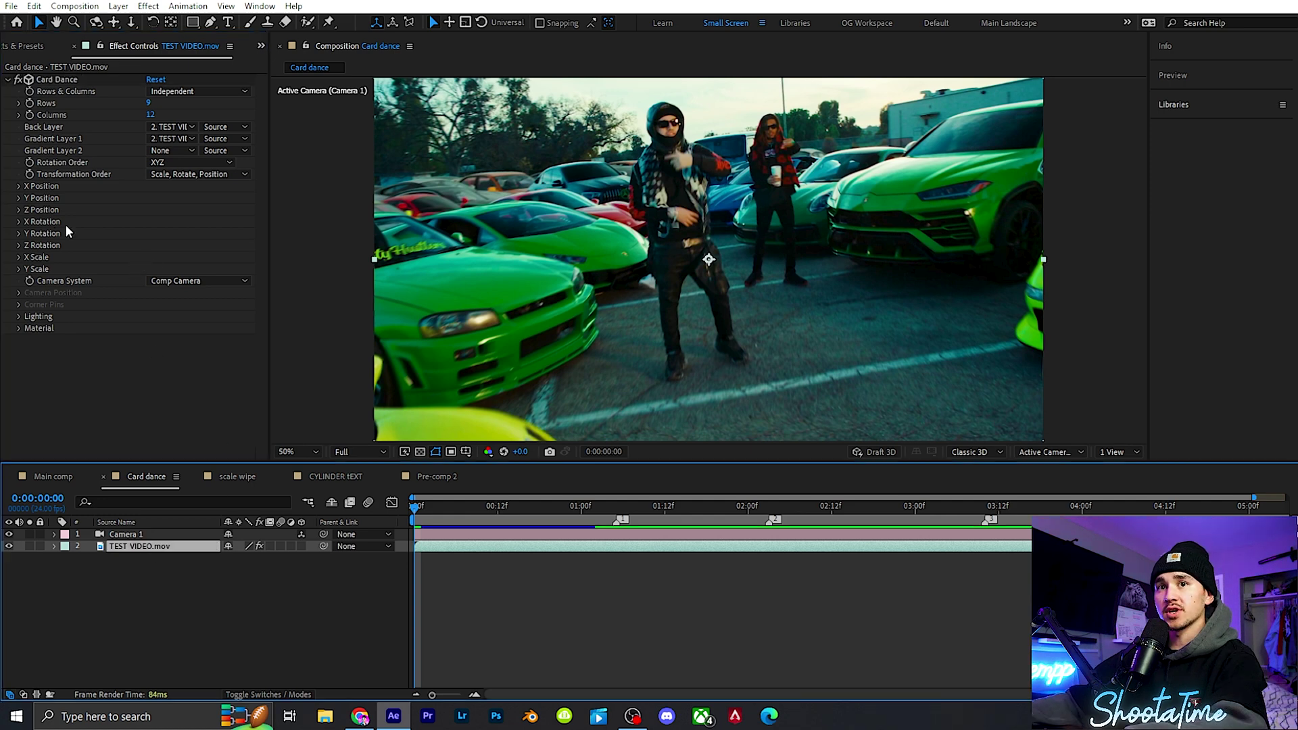
left_click(16, 210)
left_click(167, 223)
left_click(193, 252)
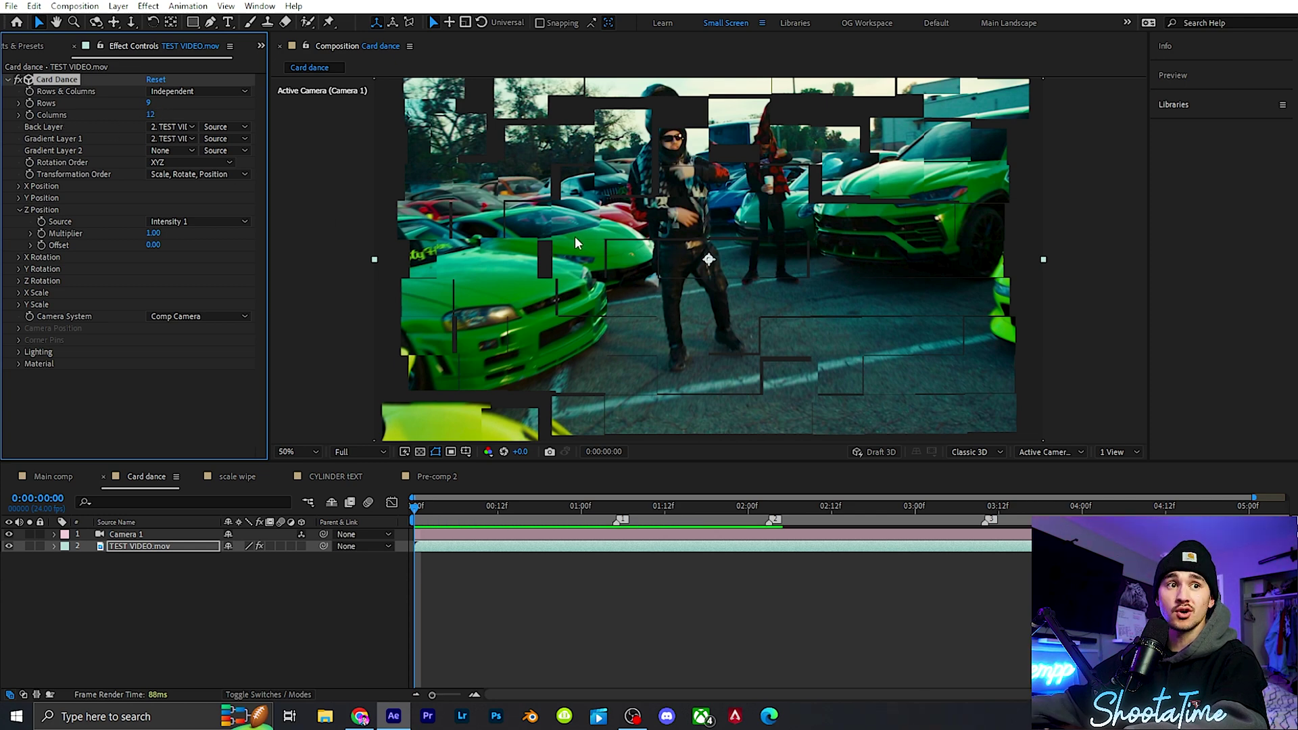
- Set Card Dance's rows and columns to 250 each
left_click(150, 103)
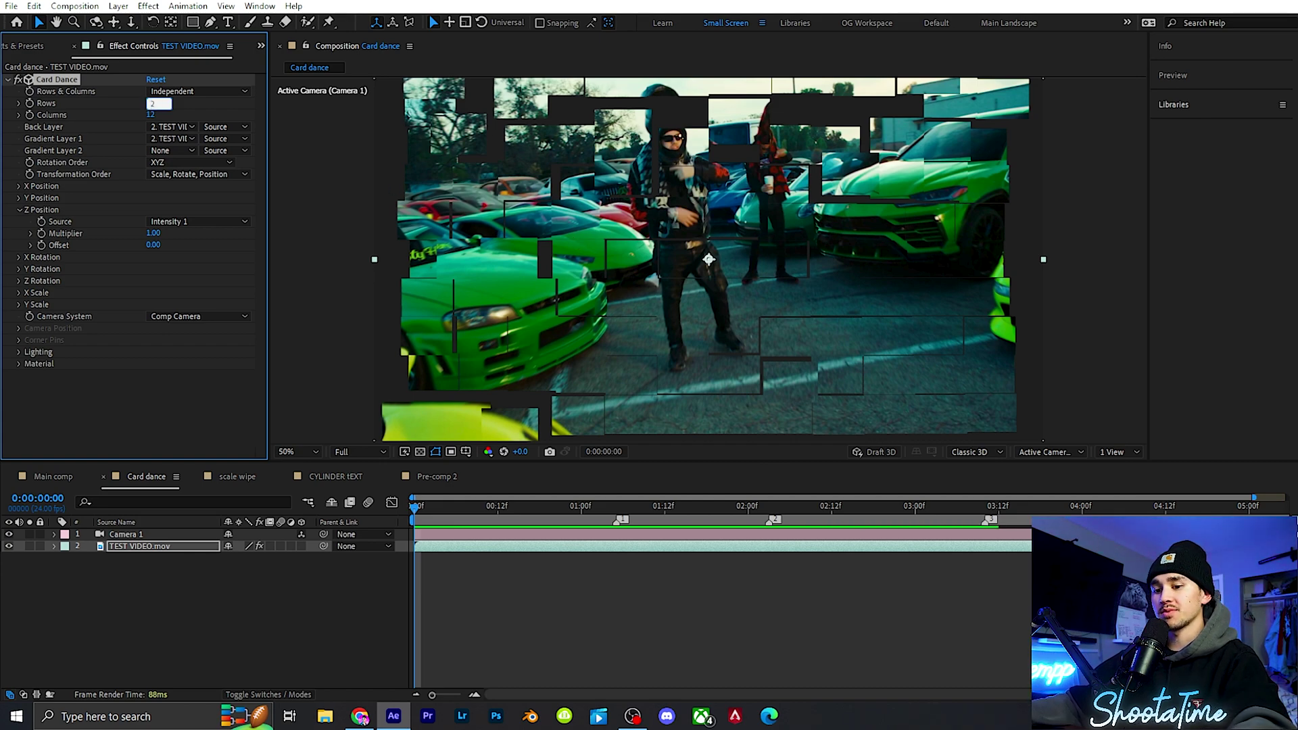
type("250")
key("Return")
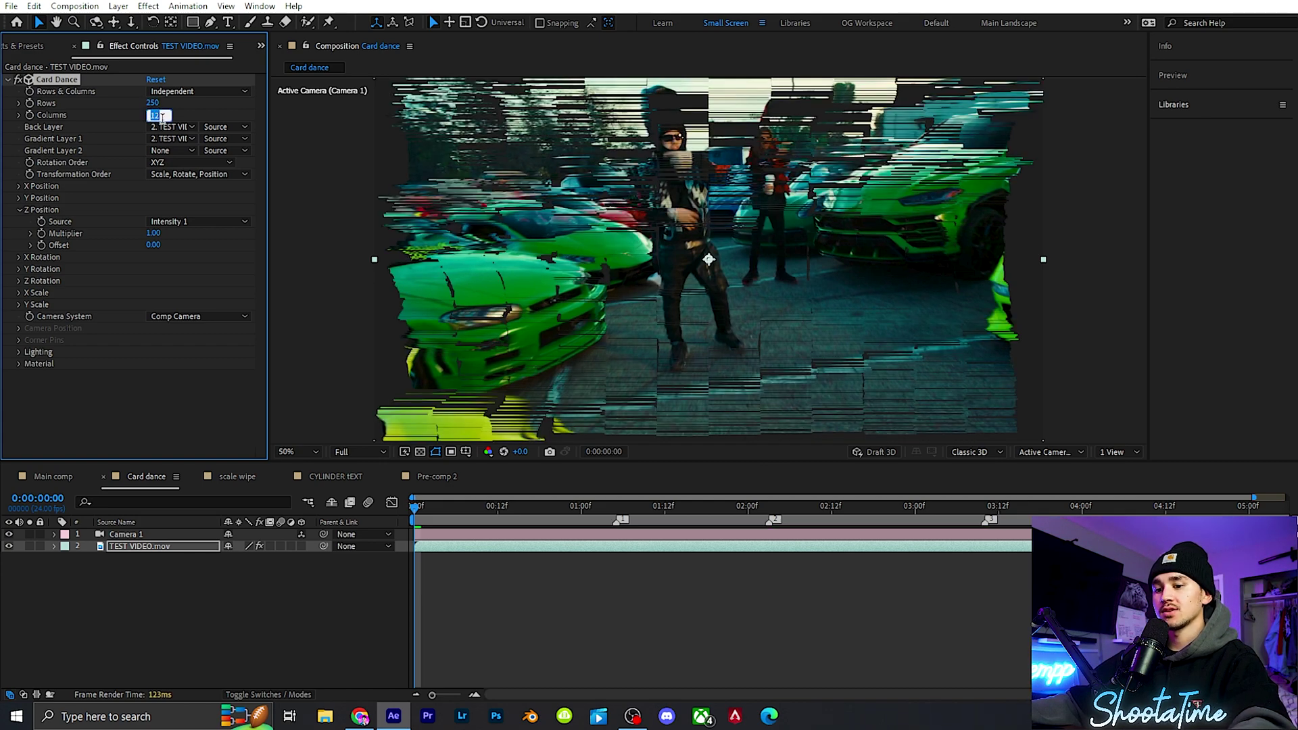
key("Return")
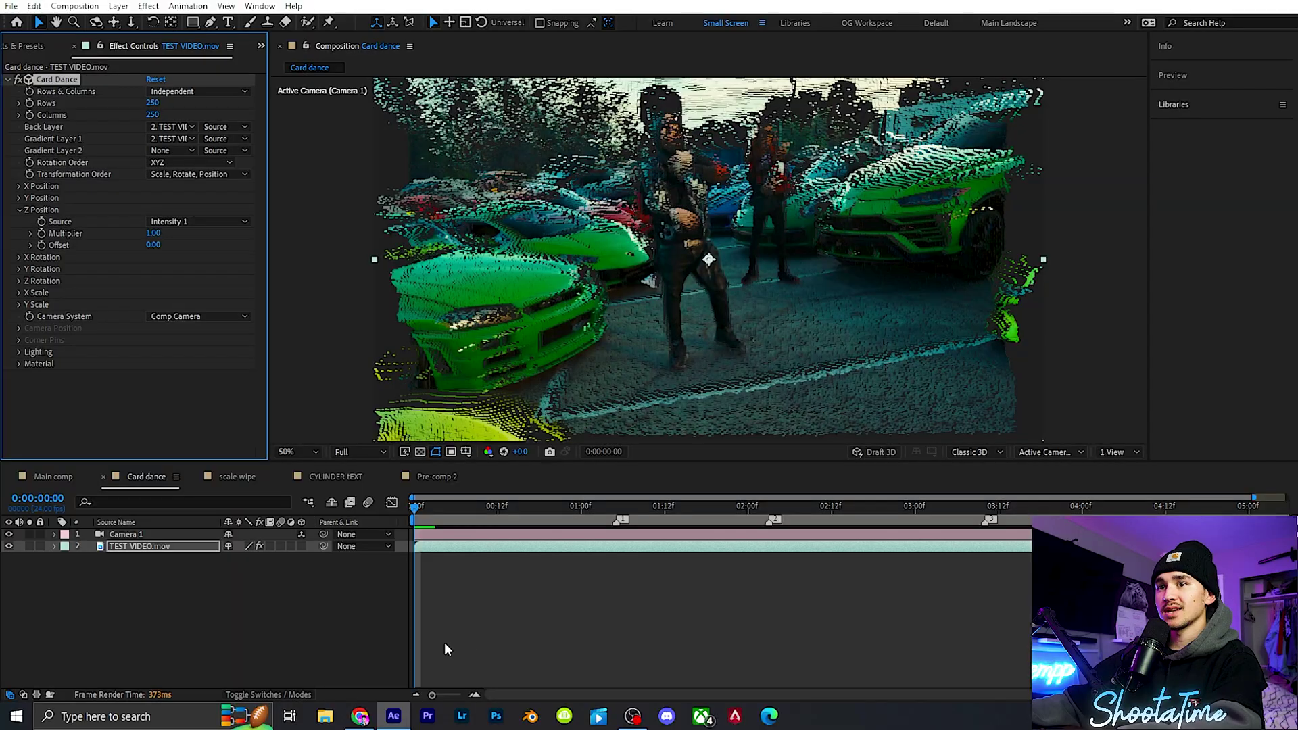
- Create Black Solid 3 and place it beneath TEST VIDEO.mov as layer 3
right_click(424, 591)
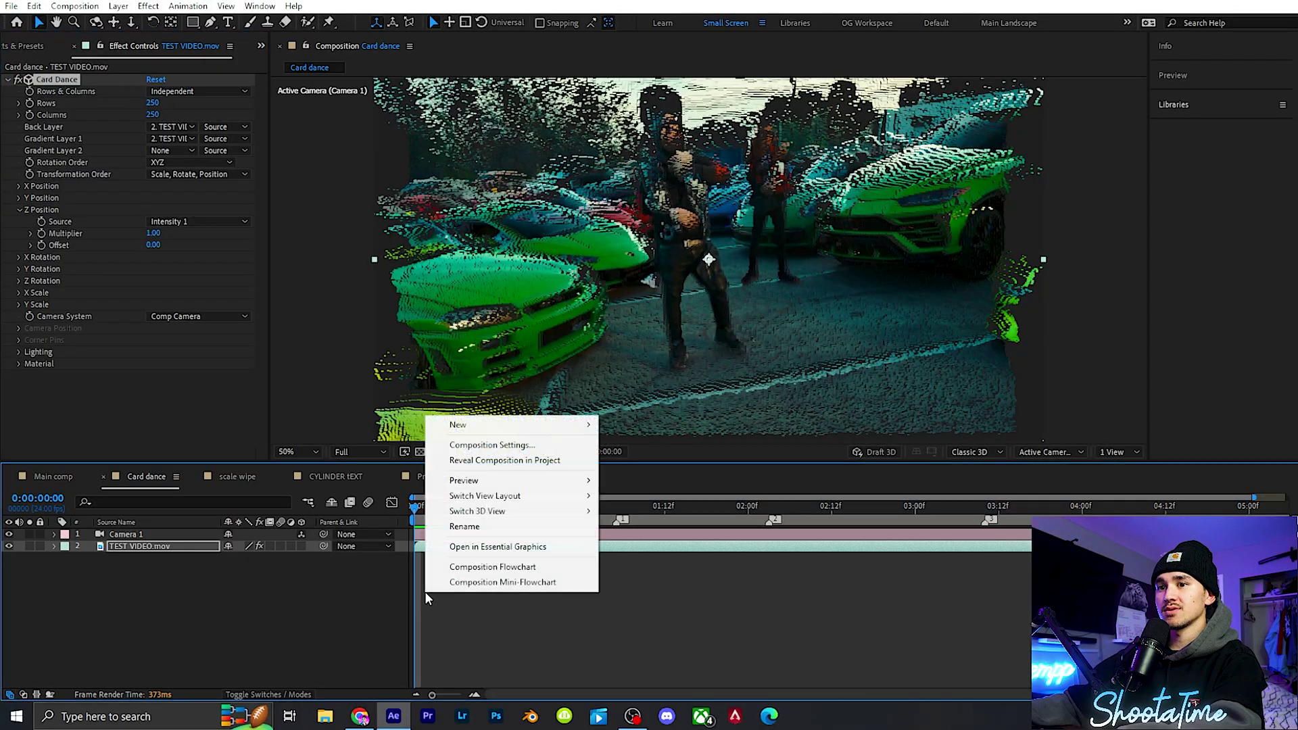
mouse_move(473, 424)
left_click(625, 459)
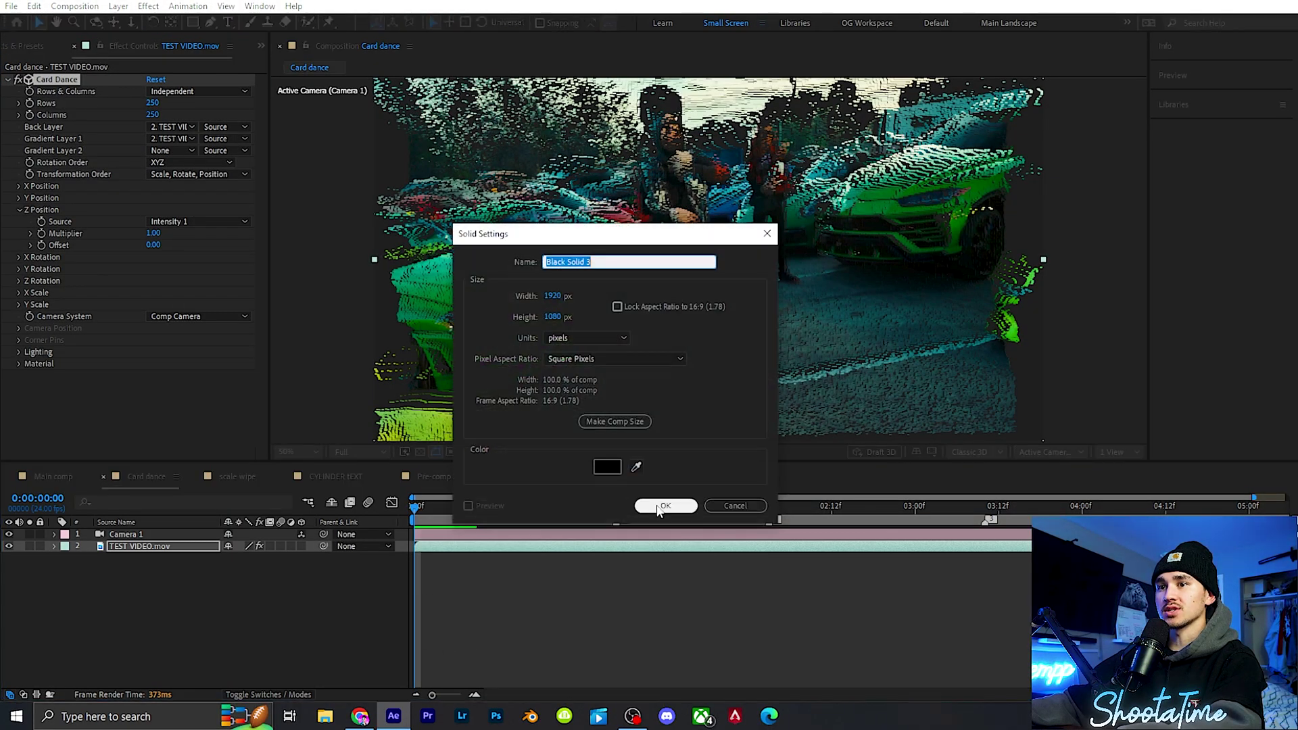
left_click(665, 514)
left_click_drag(174, 546, 163, 566)
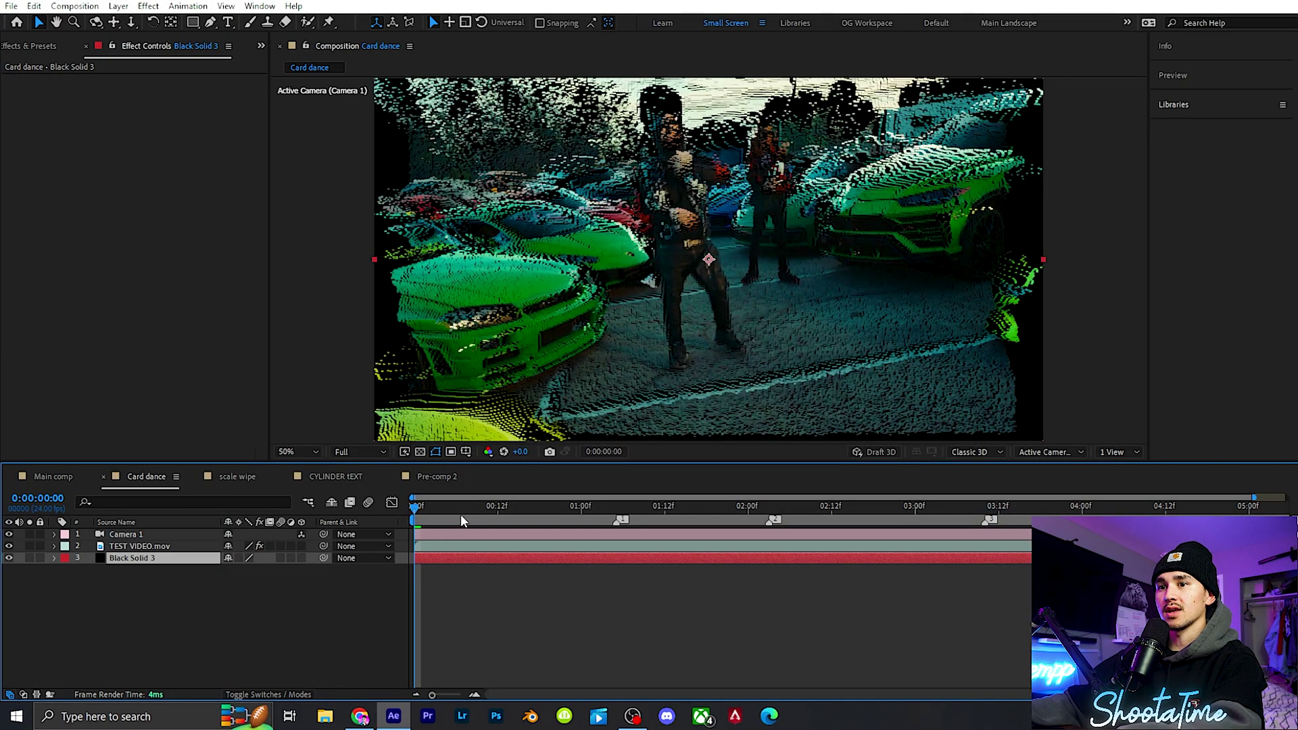
left_click(526, 189)
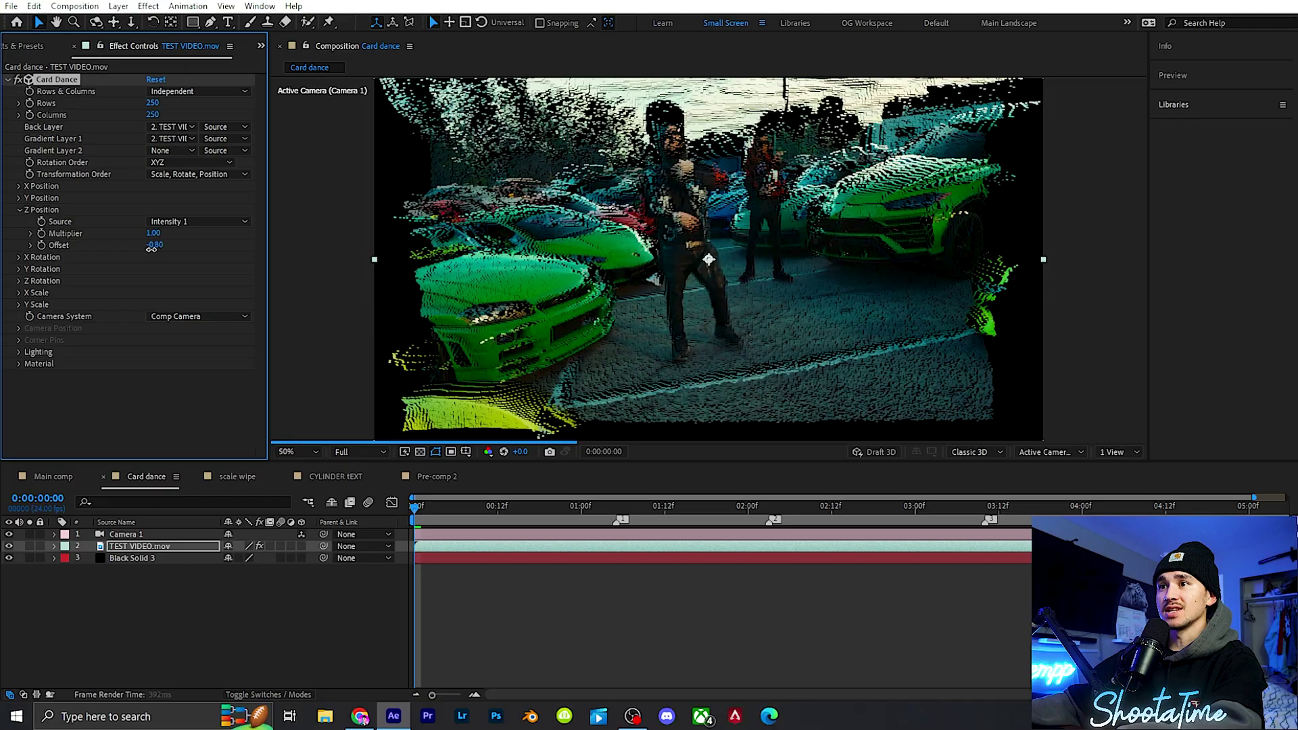
- Set Card Dance's Z Position Offset to -1.30 and Multiplier to 3.00
left_click_drag(154, 249, 148, 249)
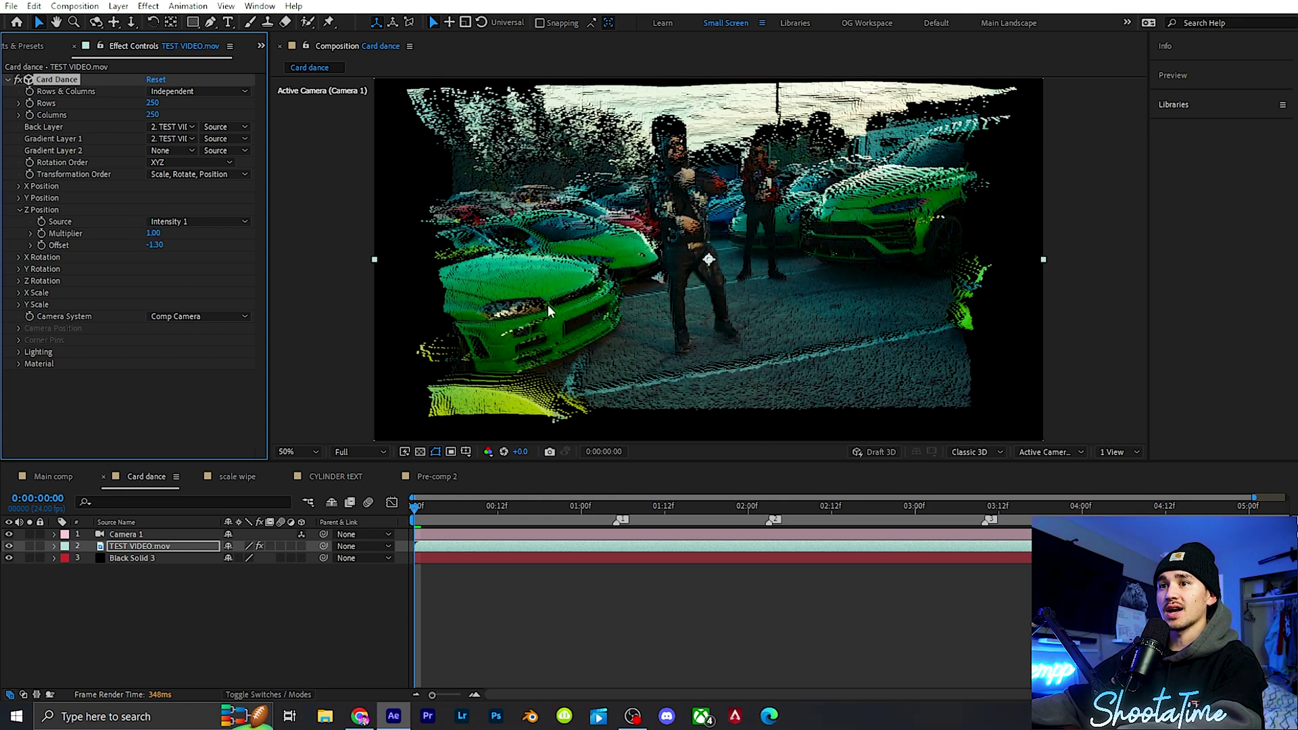
left_click_drag(154, 233, 163, 233)
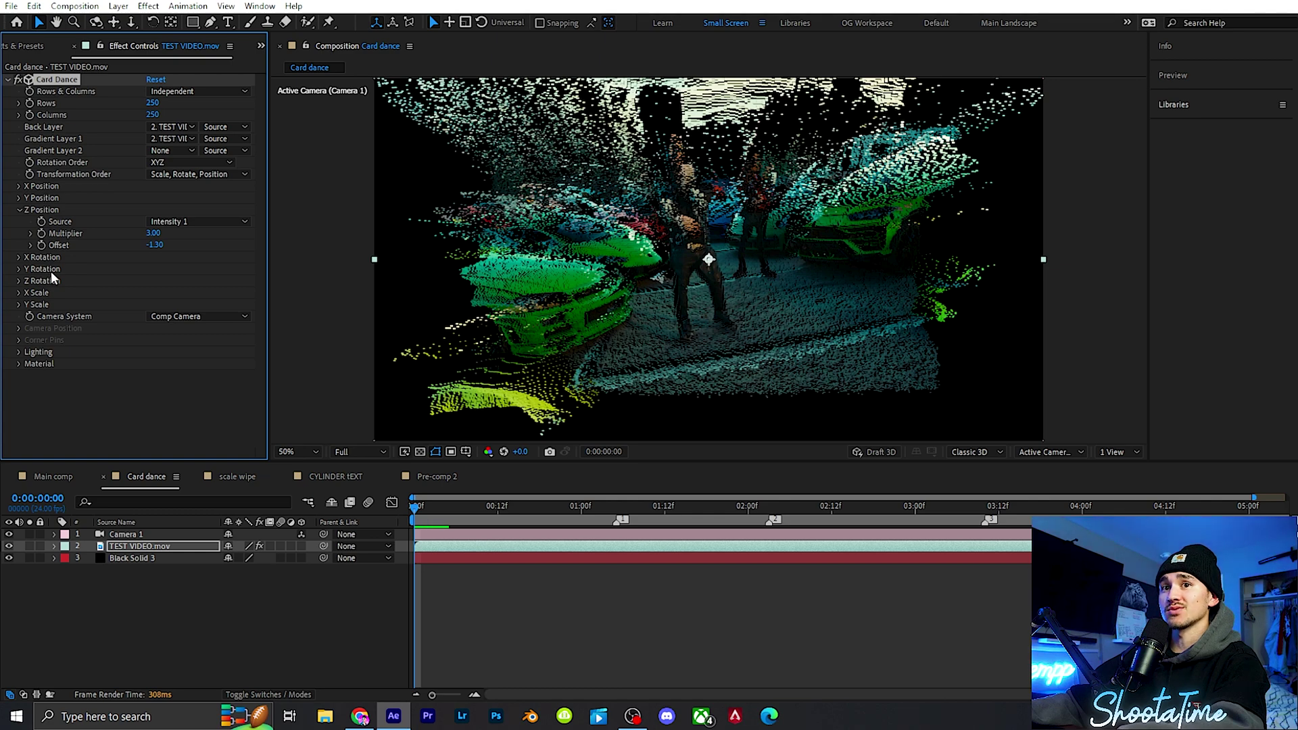
- Keyframe Card Dance's Z Position Multiplier and Offset at zero at 0:00:01:03
key("space")
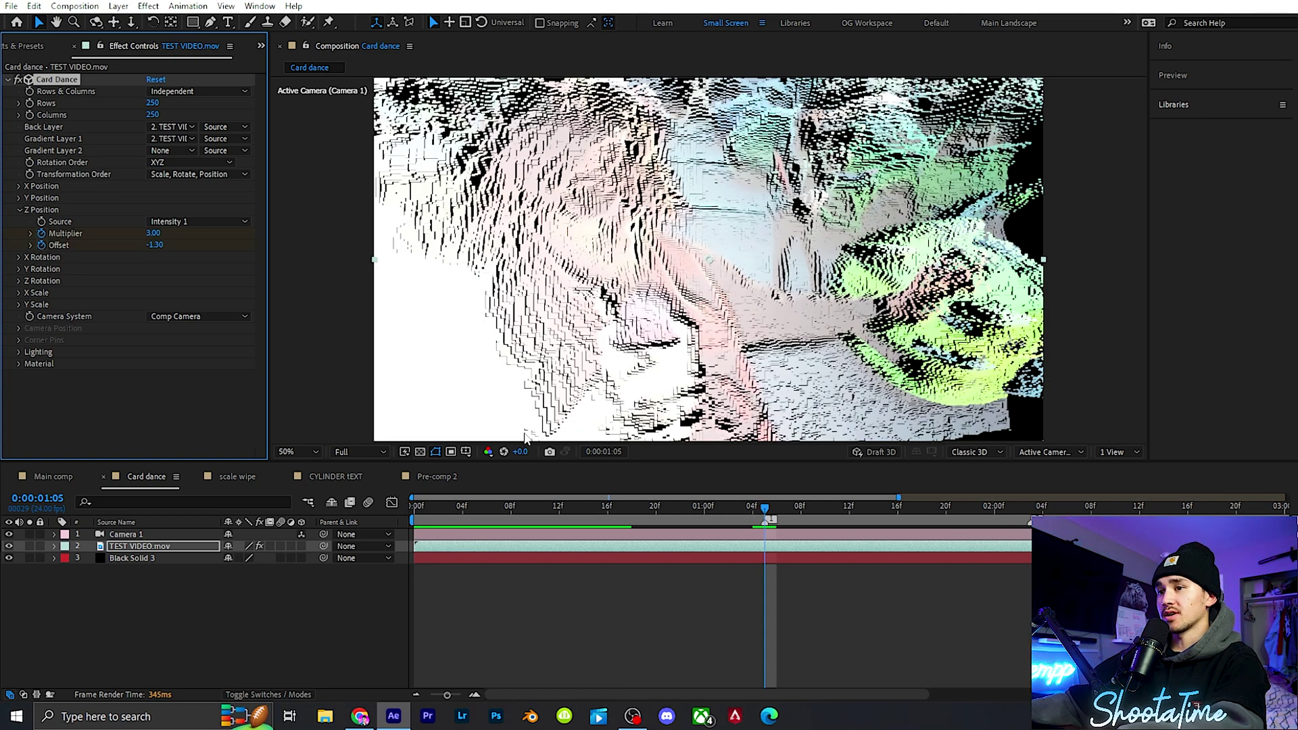
key("u")
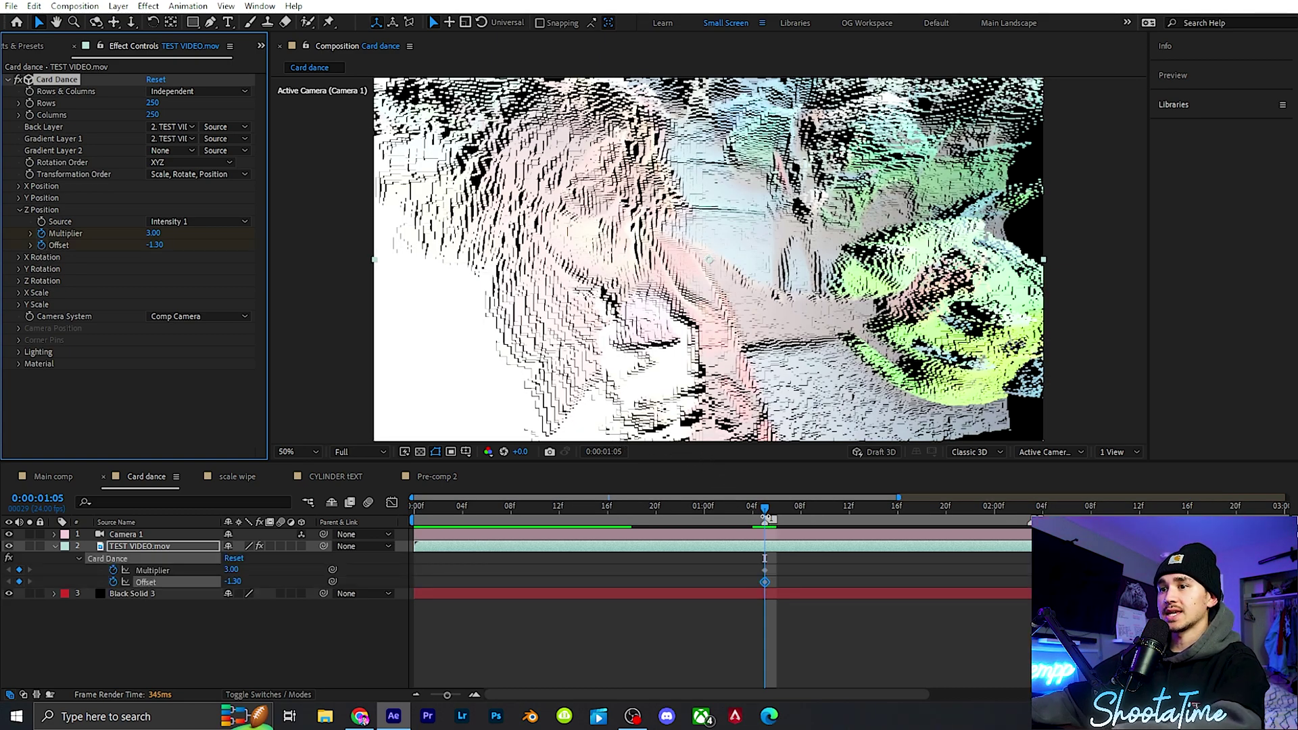
left_click(753, 507)
left_click(746, 505)
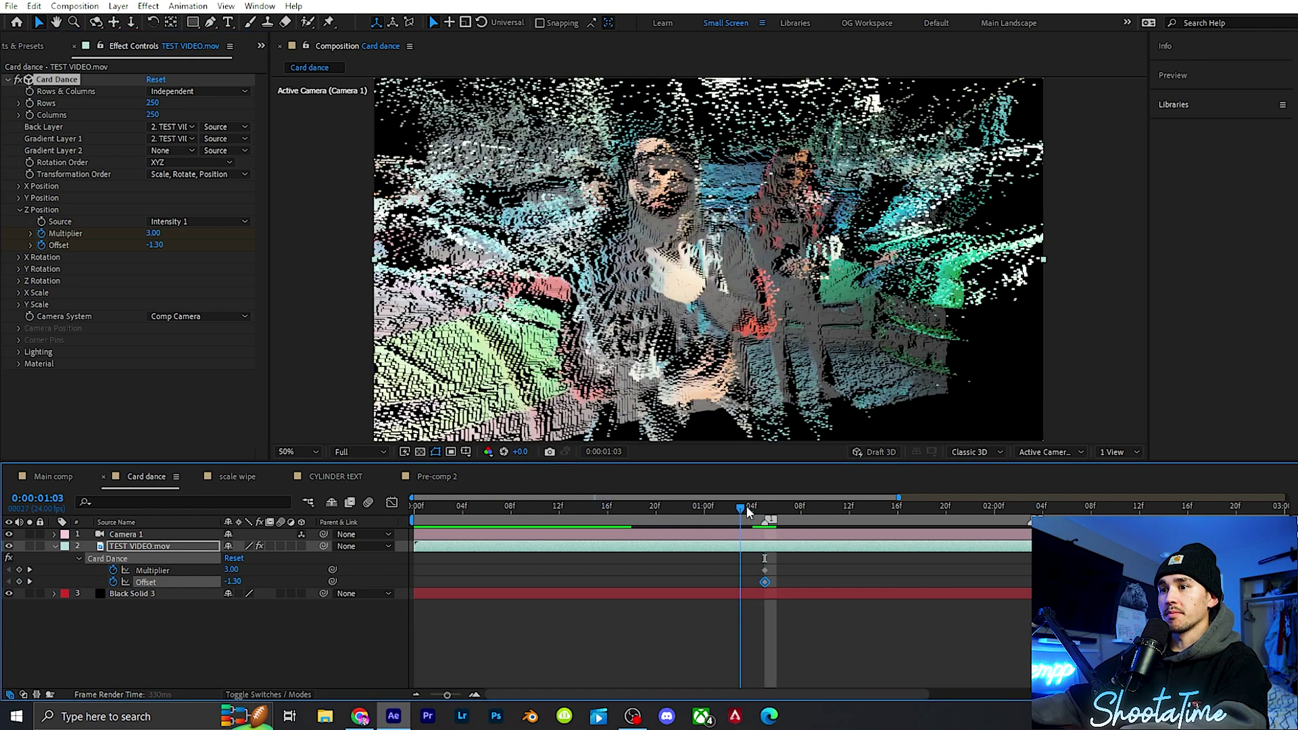
left_click(154, 233)
type("1")
key("Return")
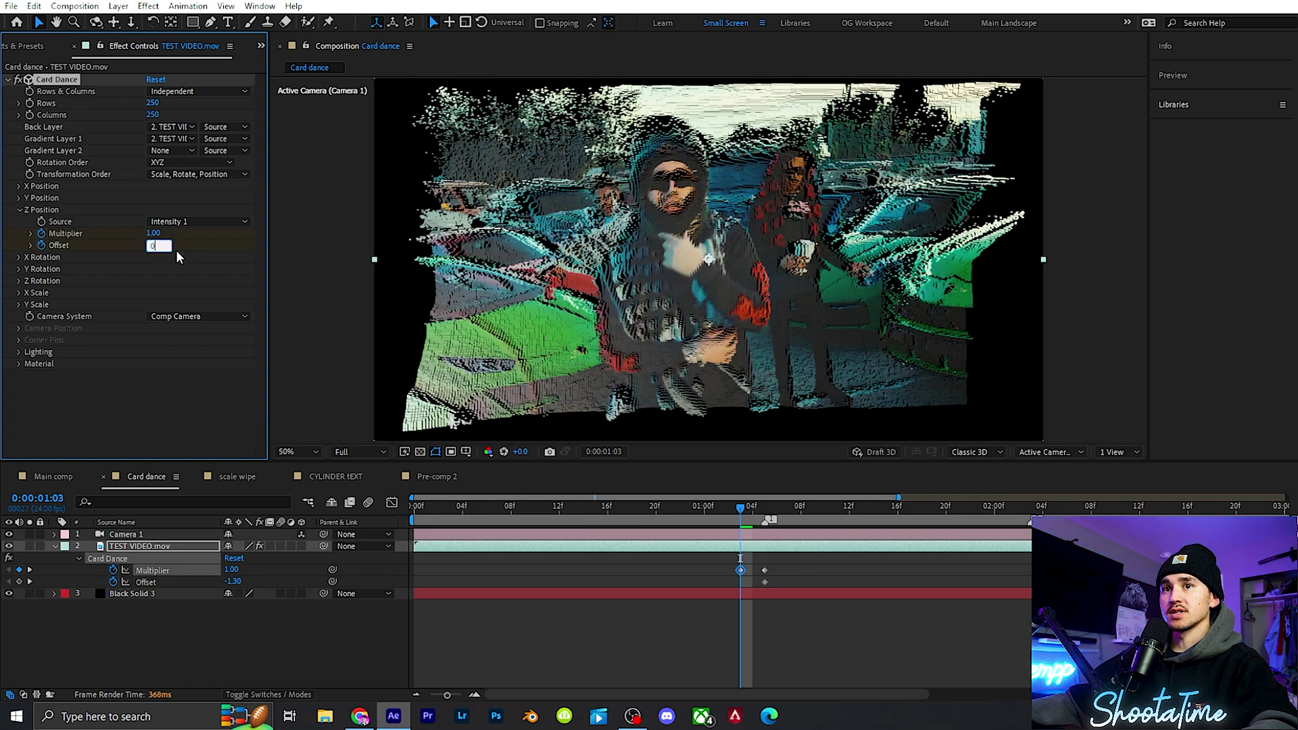
key("Return")
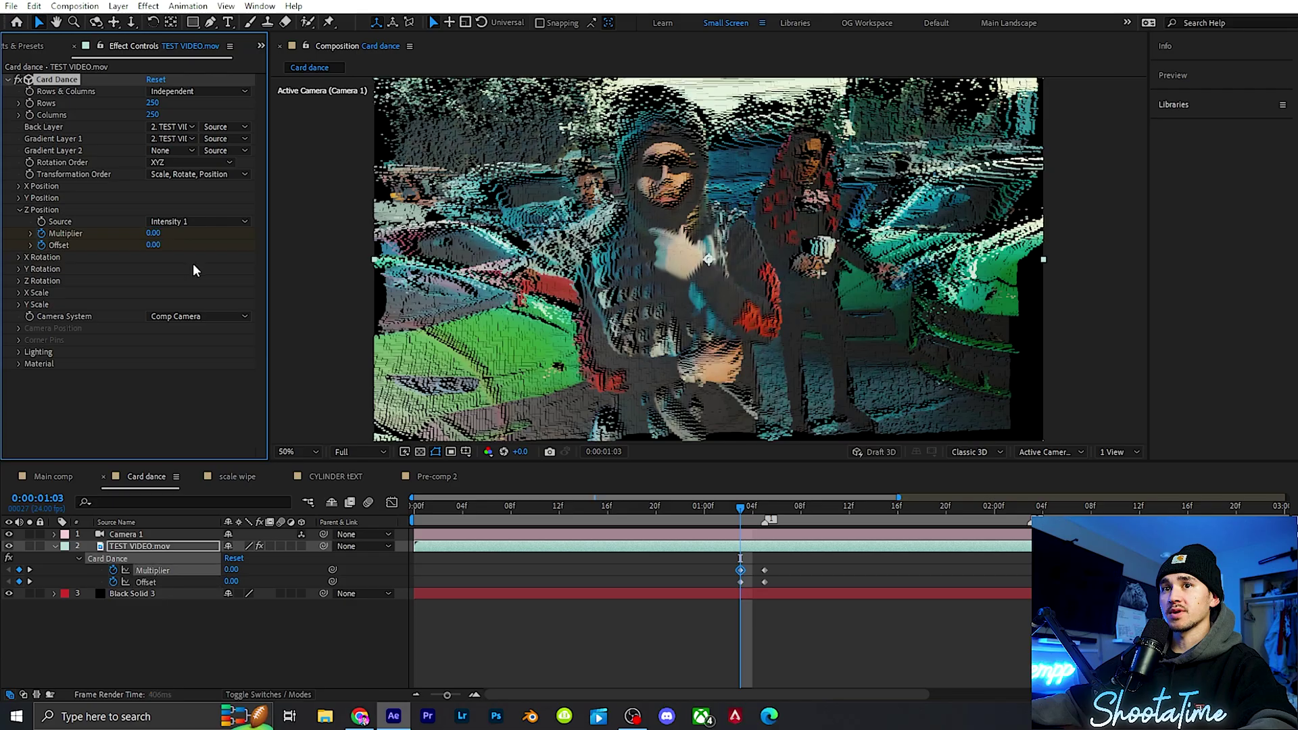
- Keyframe Multiplier 4.30 and Offset -1.90 at 1:05, then both back to zero at 1:15
left_click(764, 508)
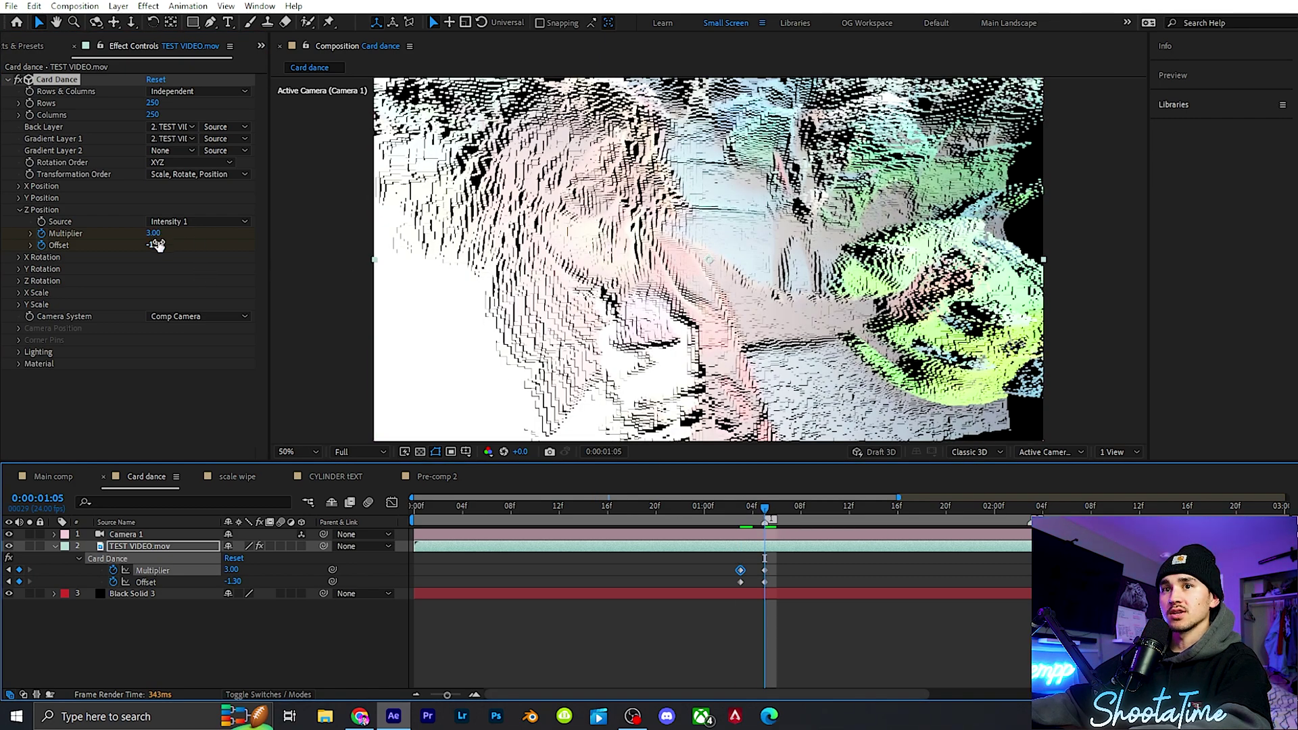
left_click_drag(159, 246, 157, 231)
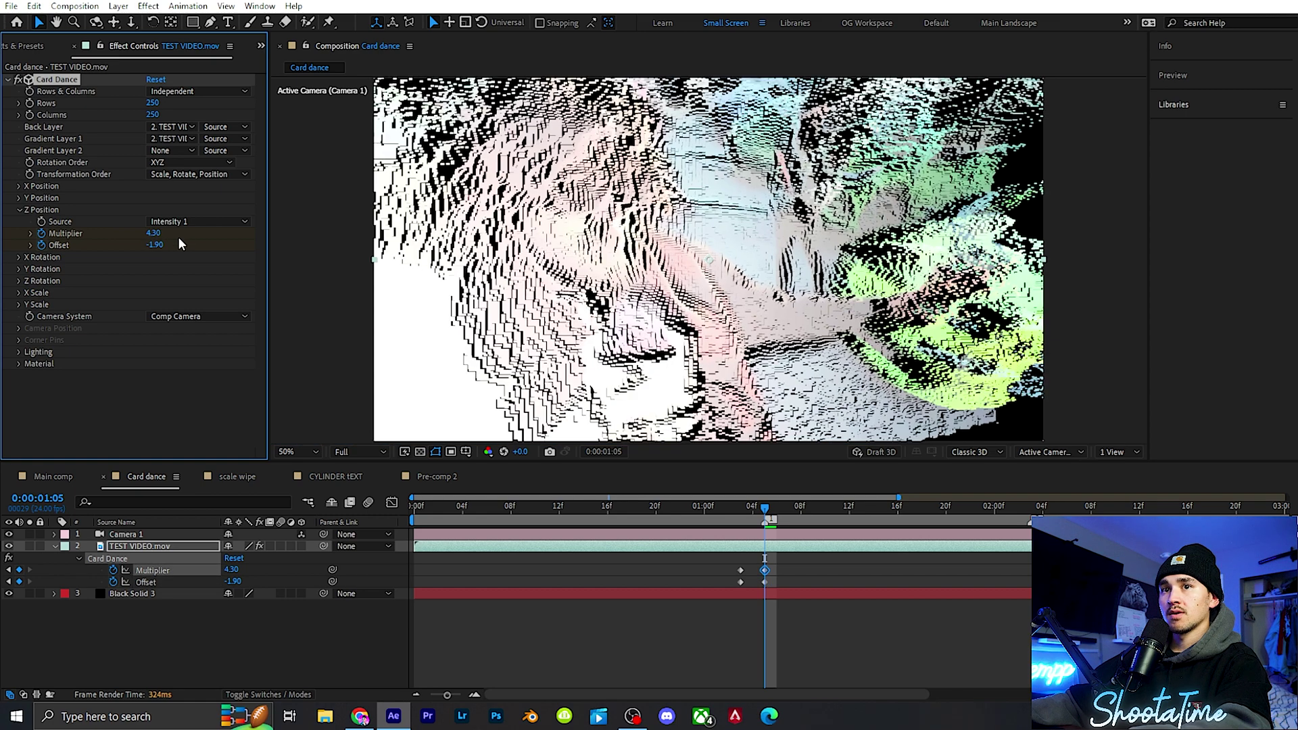
left_click_drag(758, 513, 893, 507)
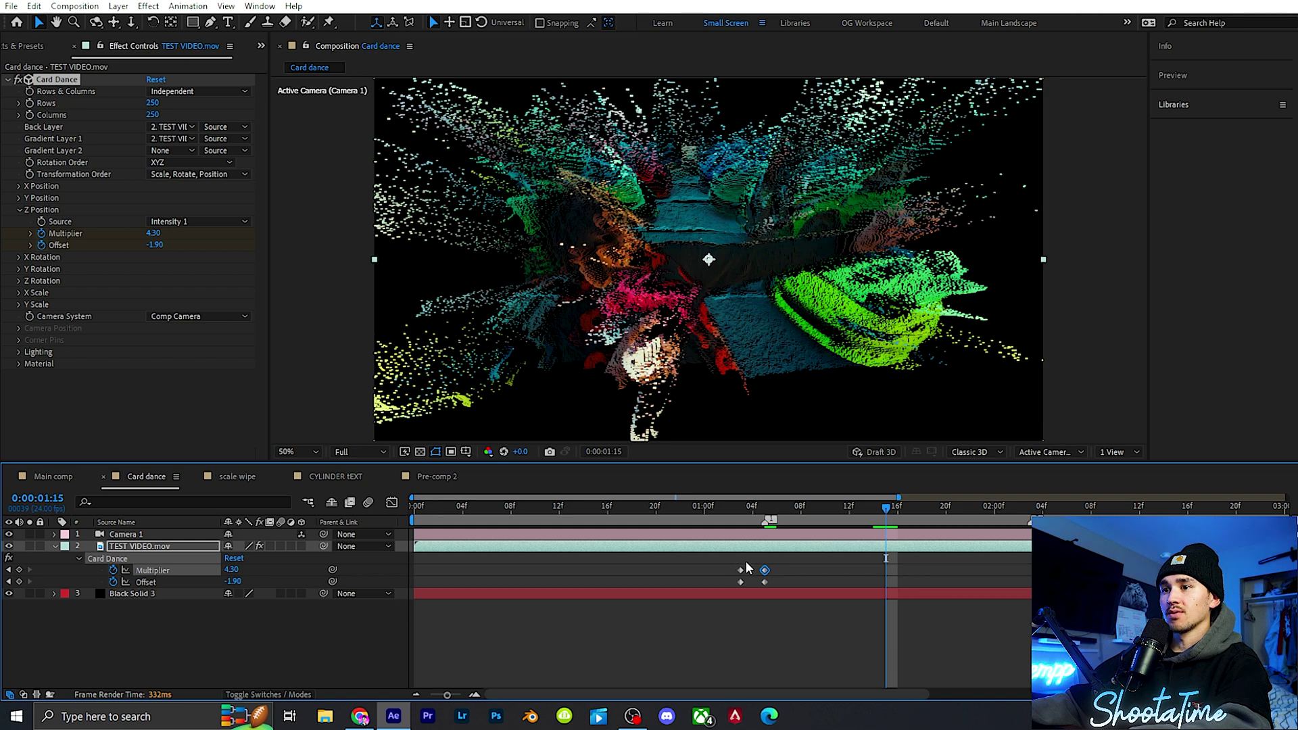
left_click_drag(747, 565, 728, 591)
key("ctrl+c")
key("ctrl+v")
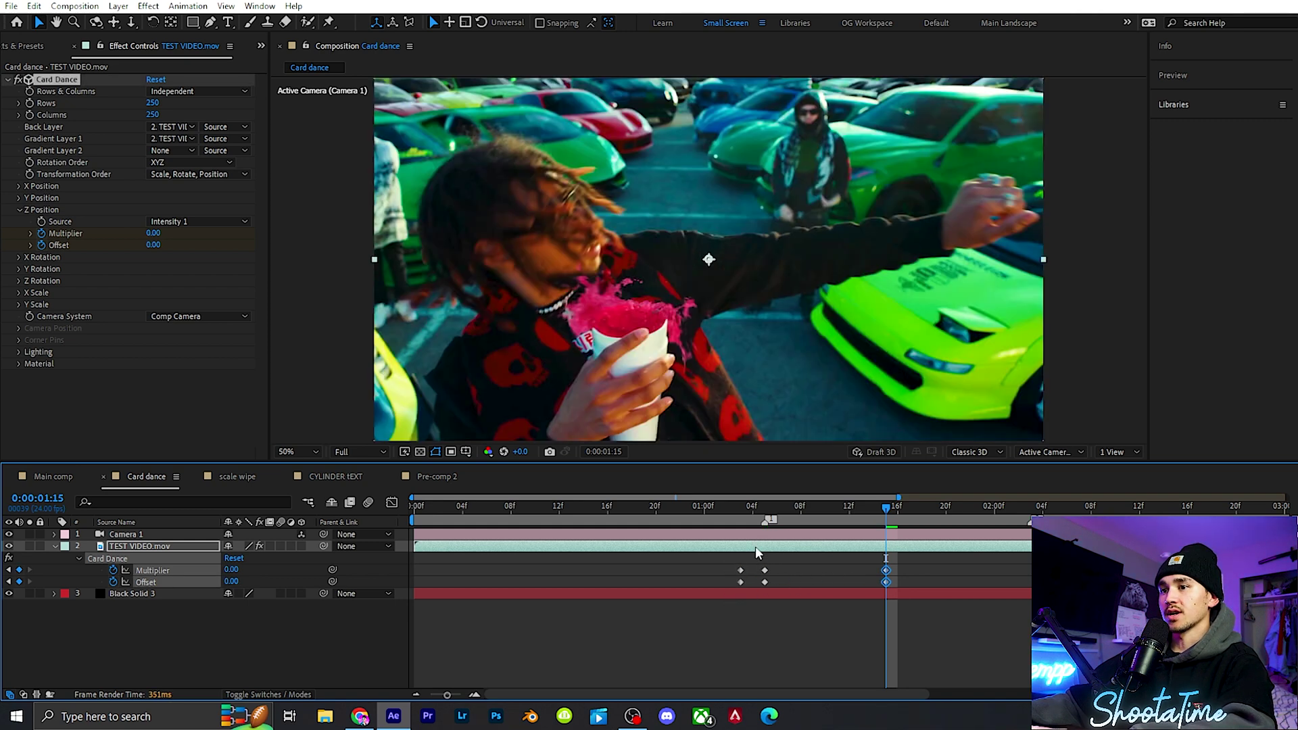
- Apply Easy Ease to all six Multiplier and Offset keyframes
left_click_drag(896, 564, 727, 583)
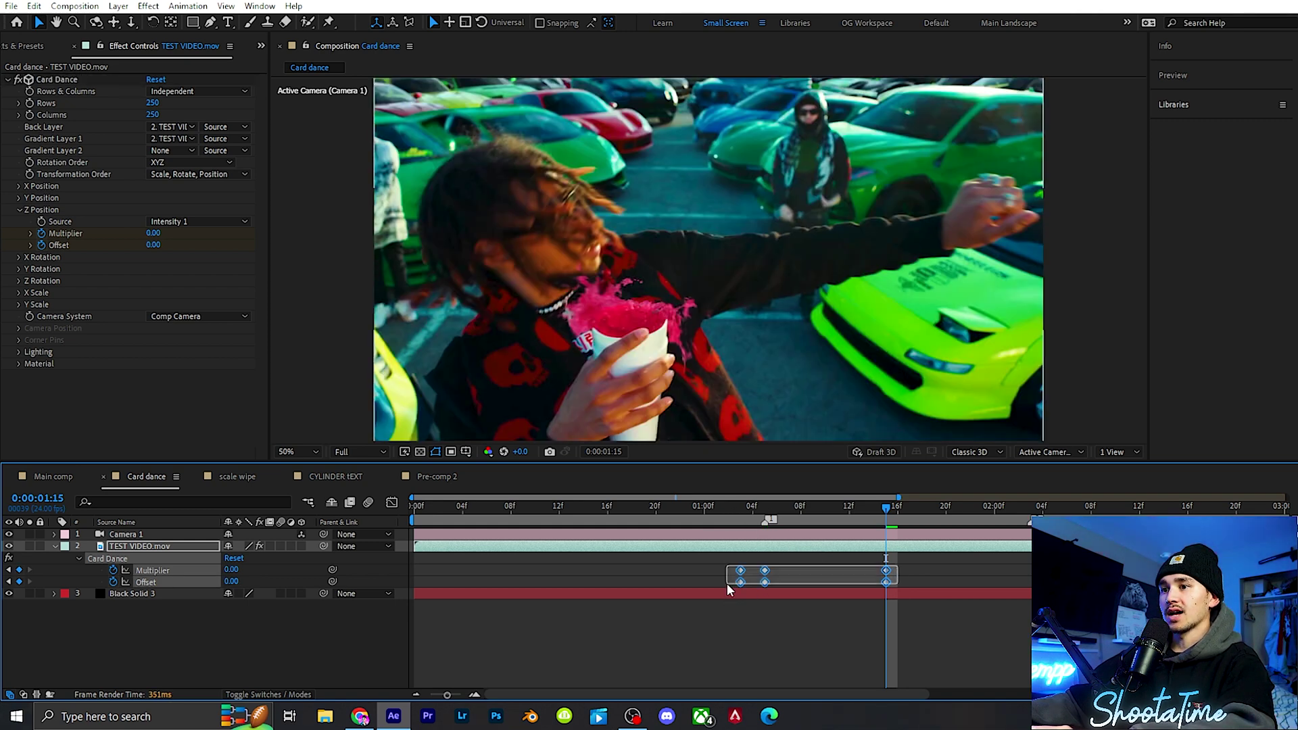
key("F9")
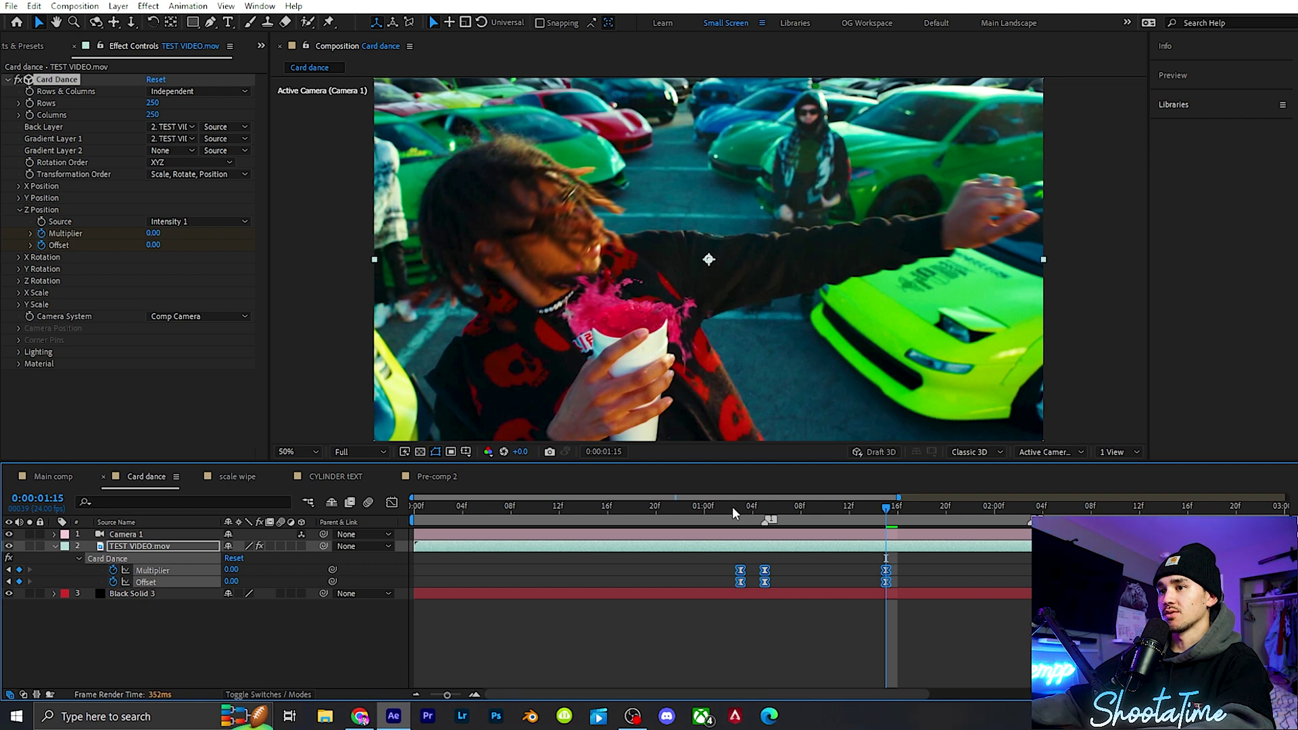
left_click(696, 505)
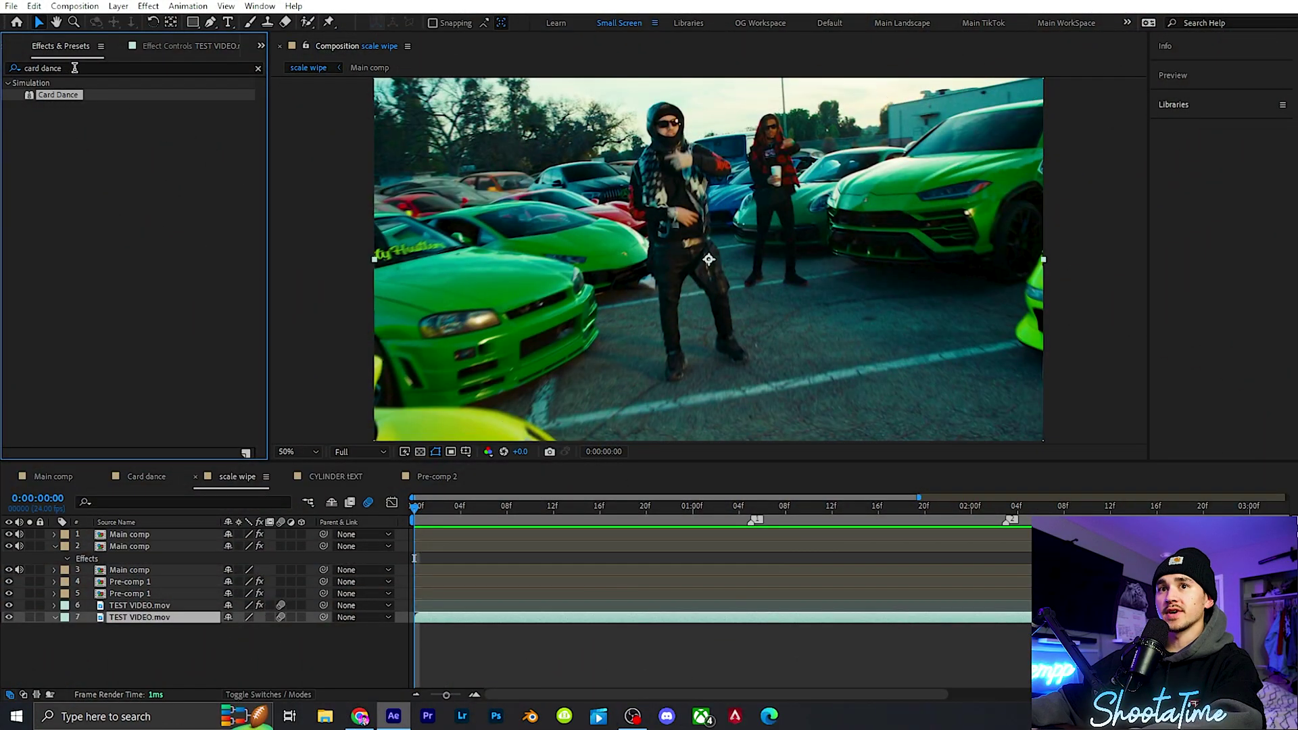
- Apply CC Scale Wipe to the bottom TEST VIDEO.mov layer
left_click(8, 67)
type("cc scale")
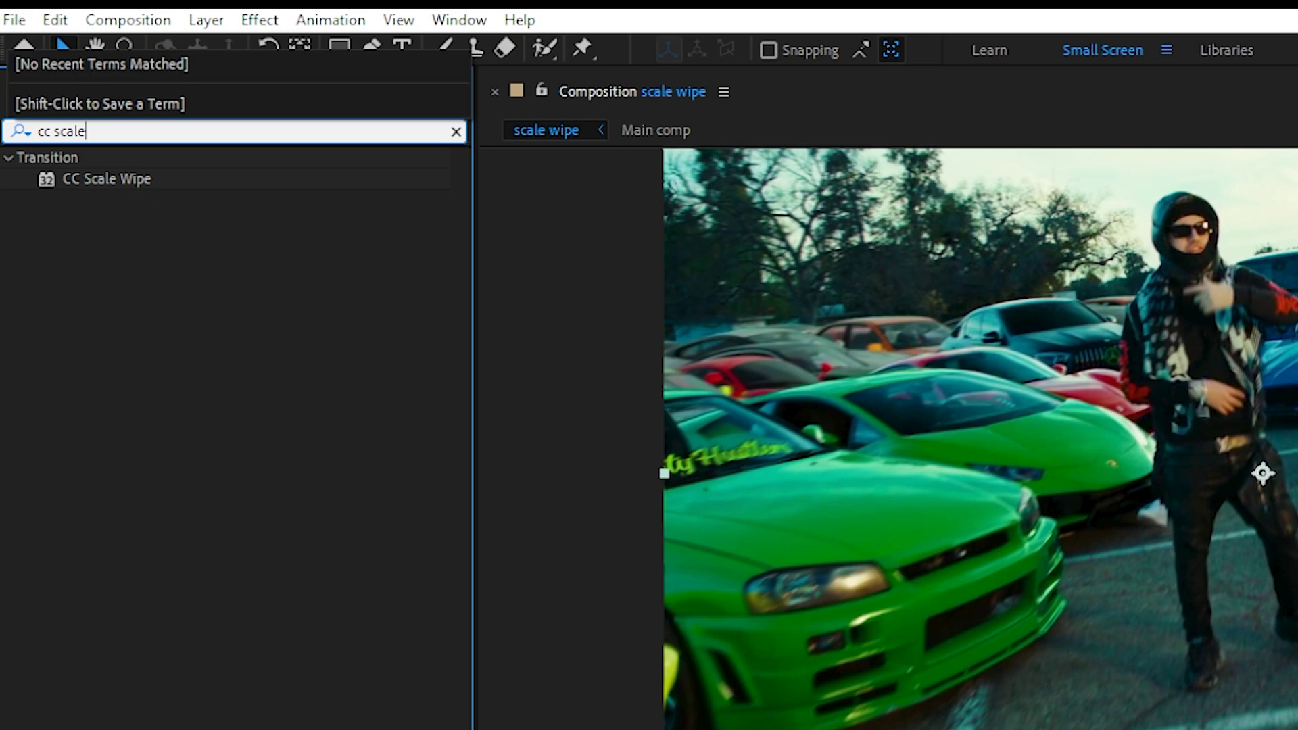
left_click_drag(111, 180, 423, 620)
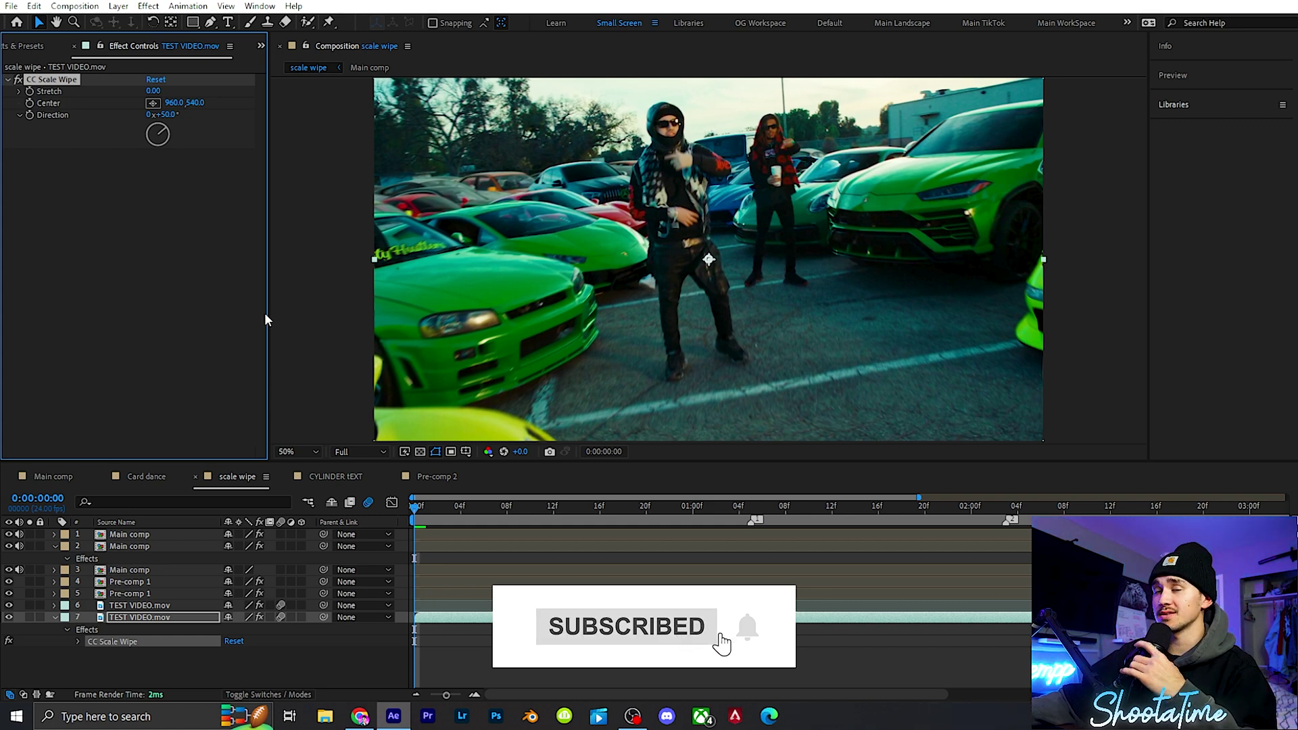
- Set the wipe Direction to 90° and keyframe Stretch at 2.50 at the comp's start
left_click(167, 115)
type("9")
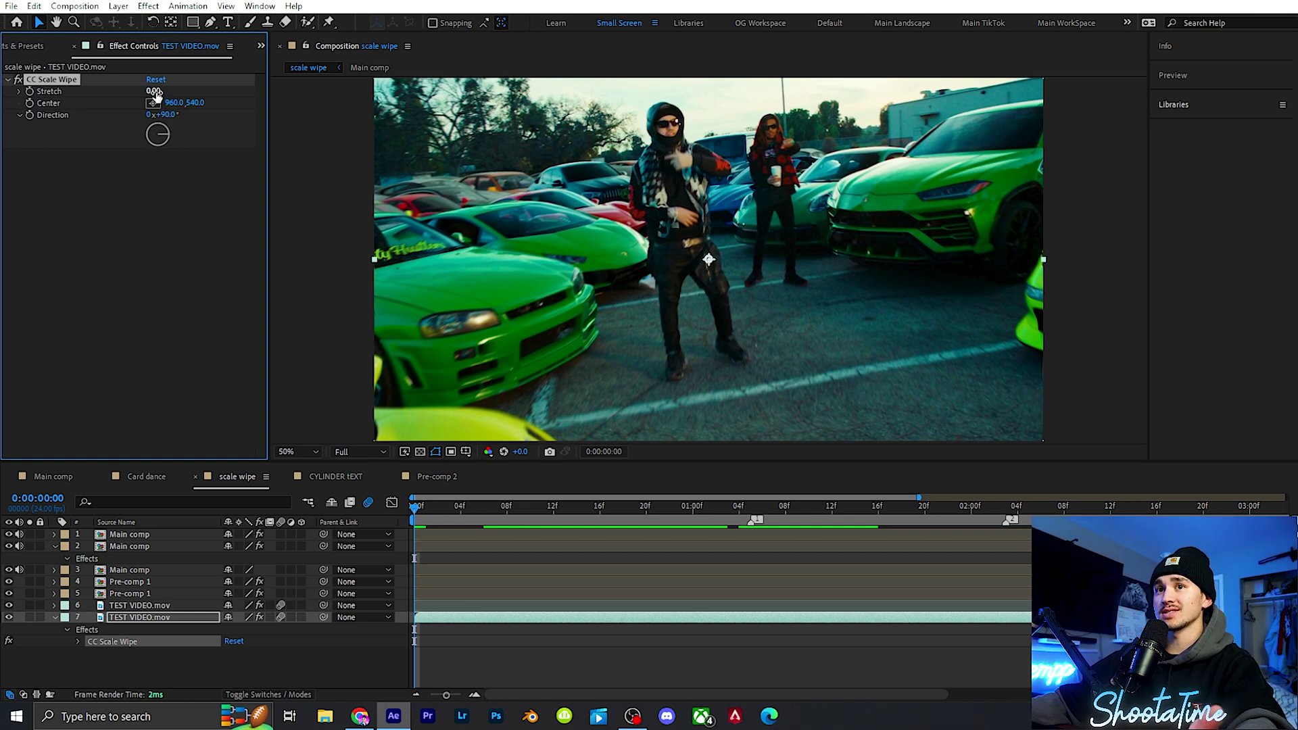
mouse_move(157, 90)
left_mouse_down()
mouse_move(177, 91)
mouse_move(12, 104)
left_mouse_up()
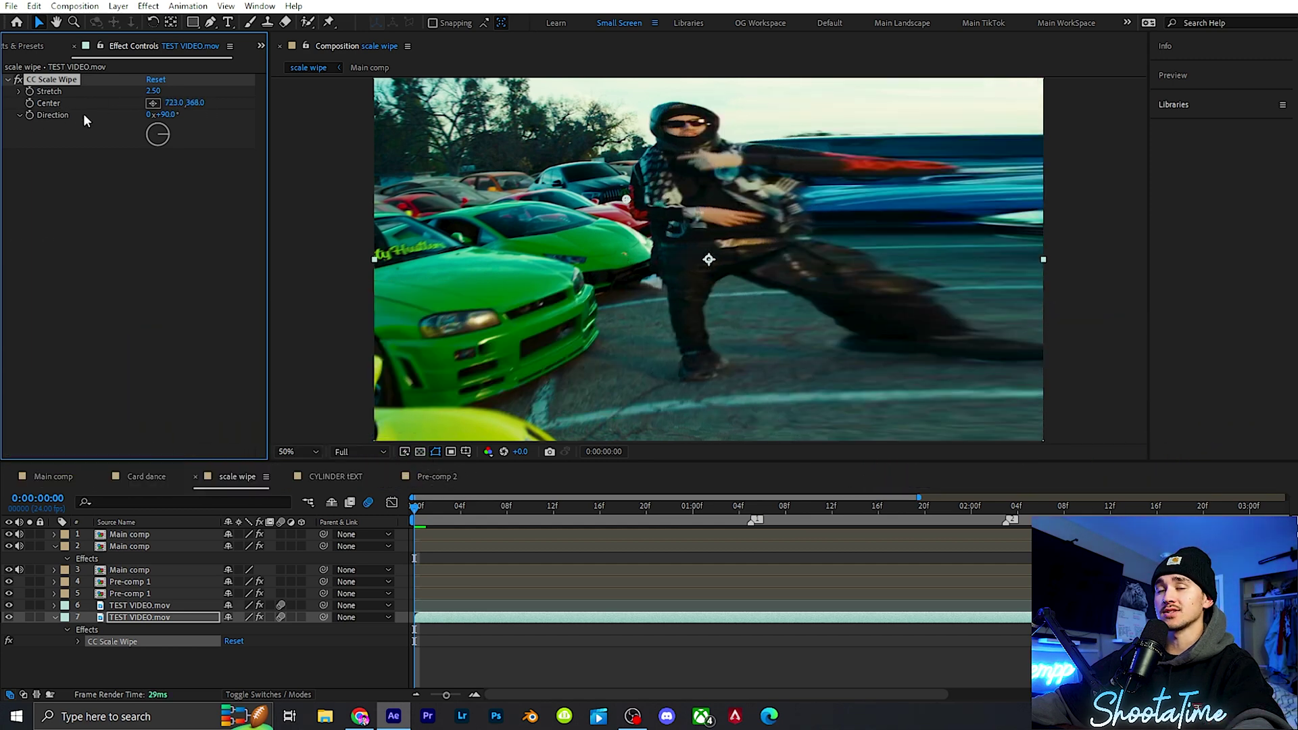
key("ctrl+z")
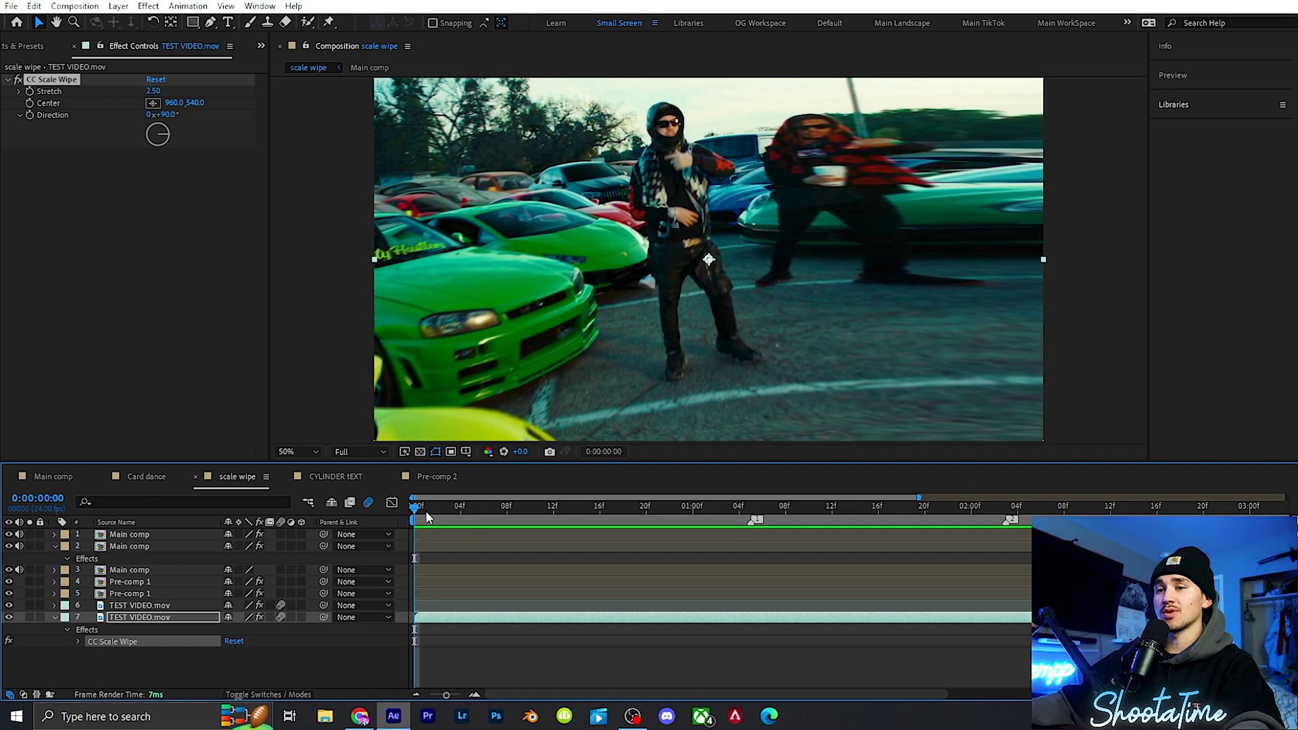
left_click(30, 91)
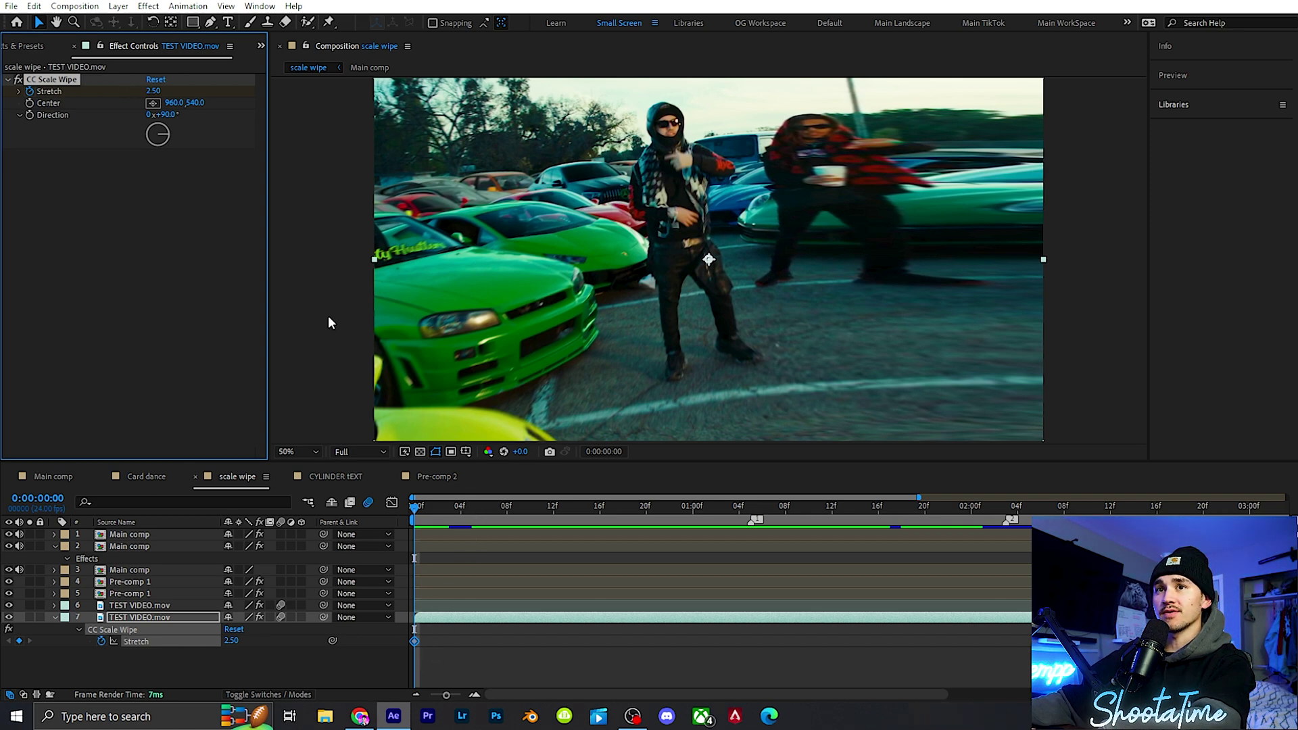
- Keyframe CC Scale Wipe Stretch from about 8 at the start to 0 at 0:00:00:10
mouse_move(150, 92)
left_mouse_down()
mouse_move(182, 86)
mouse_move(162, 91)
left_mouse_up()
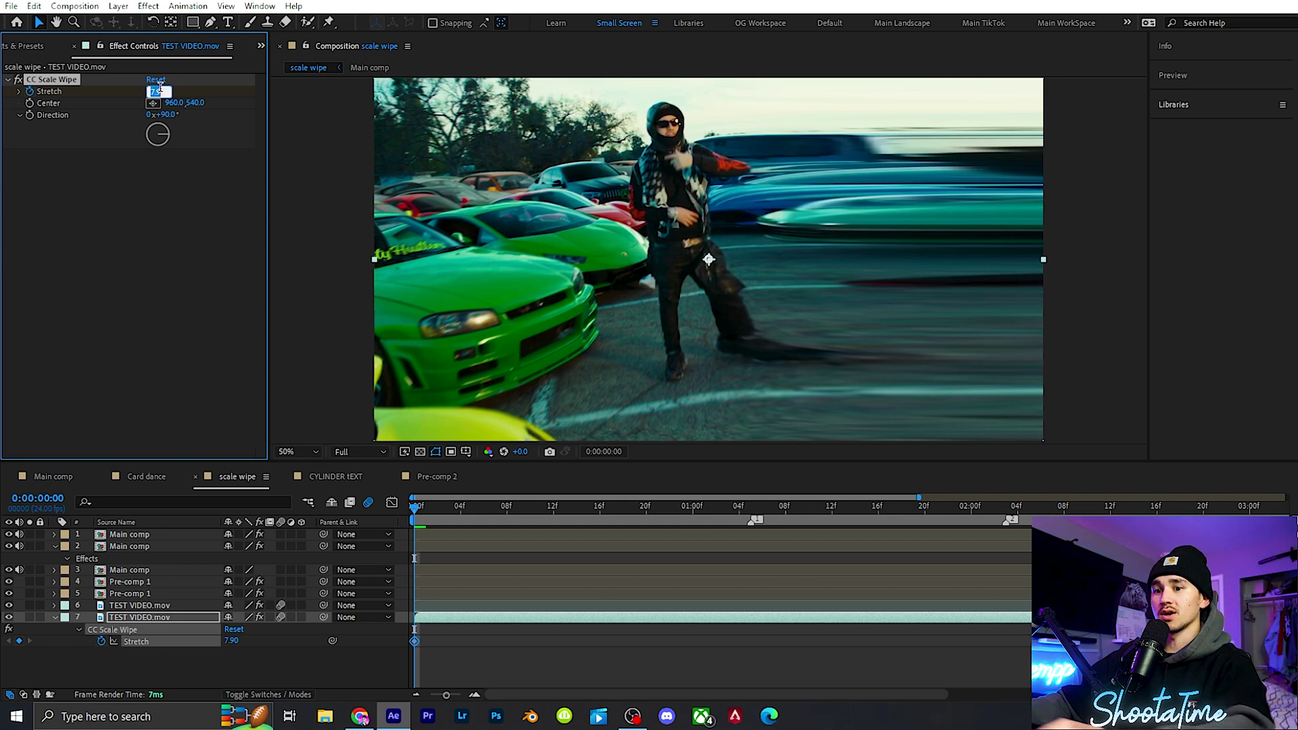
left_click(460, 507)
left_click_drag(460, 507, 531, 509)
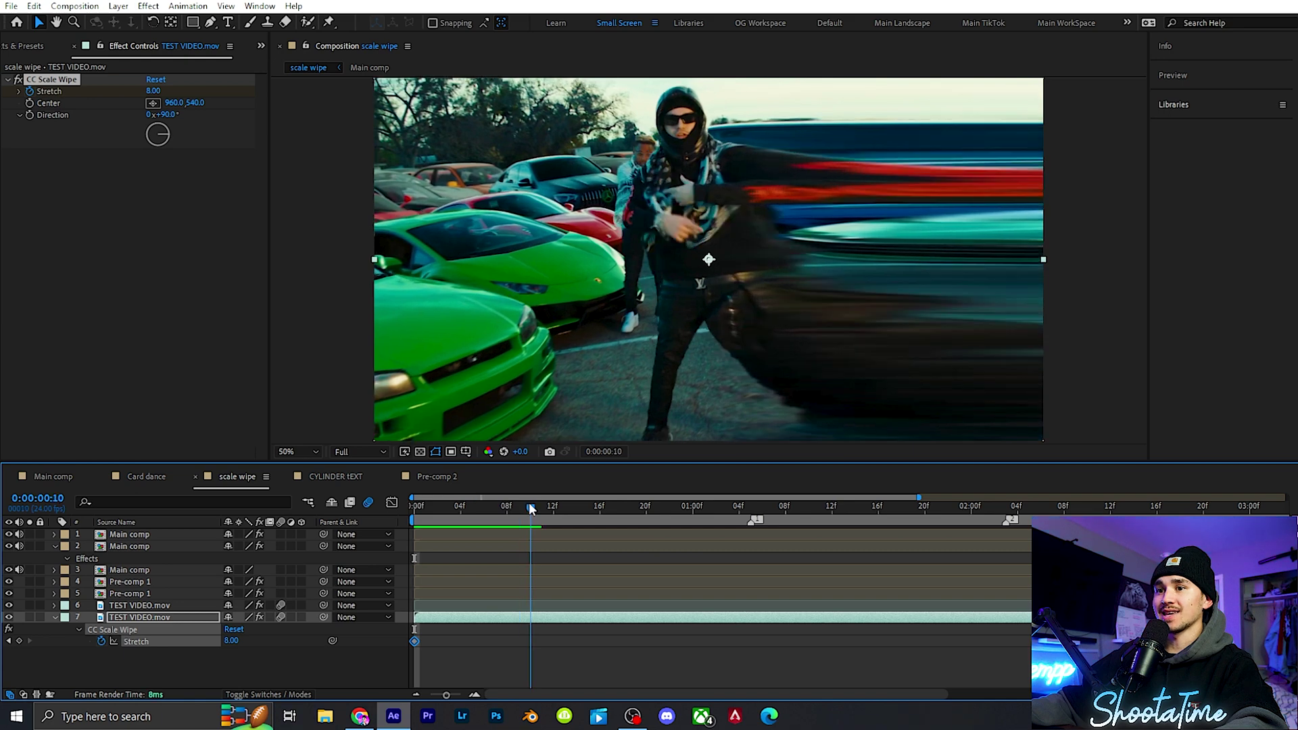
left_click(154, 90)
type("0")
key("Return")
left_click(464, 638)
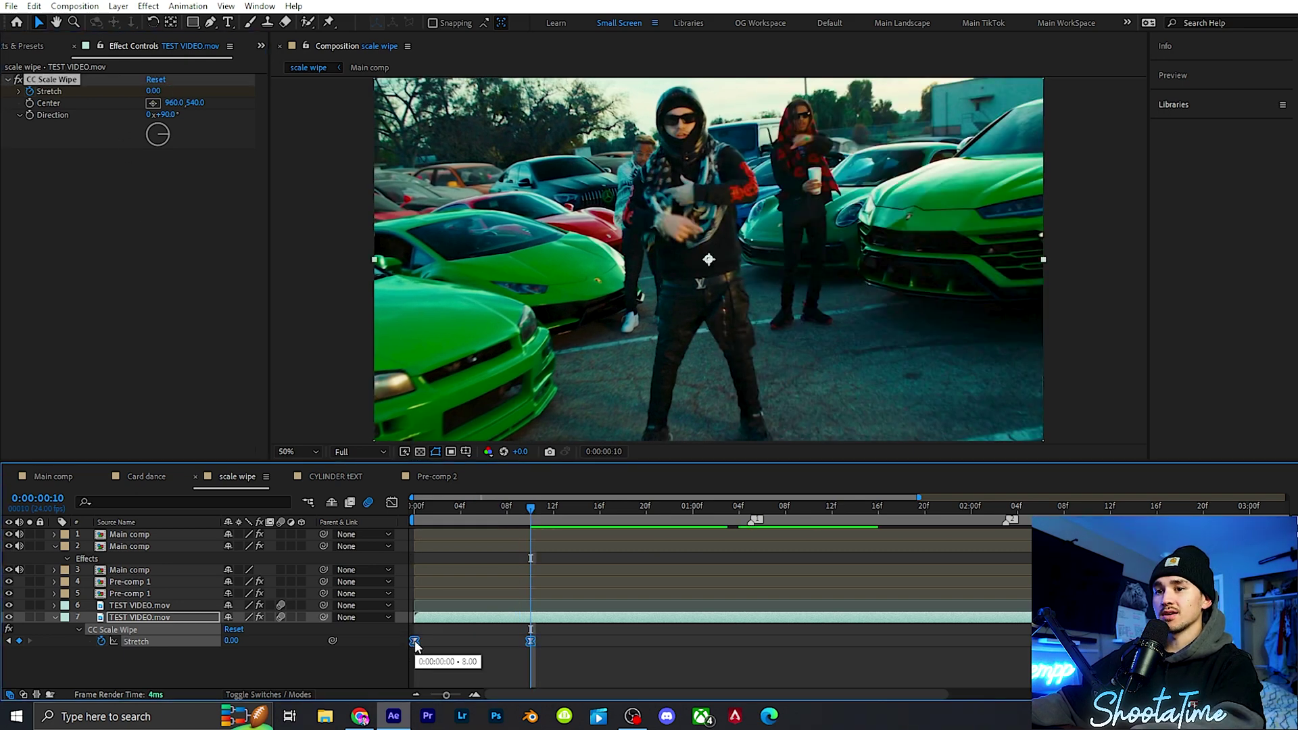
- Easy-ease both Stretch keyframes, reshape the curve in the Graph Editor, then preview the wipe
key("F9")
left_click(391, 503)
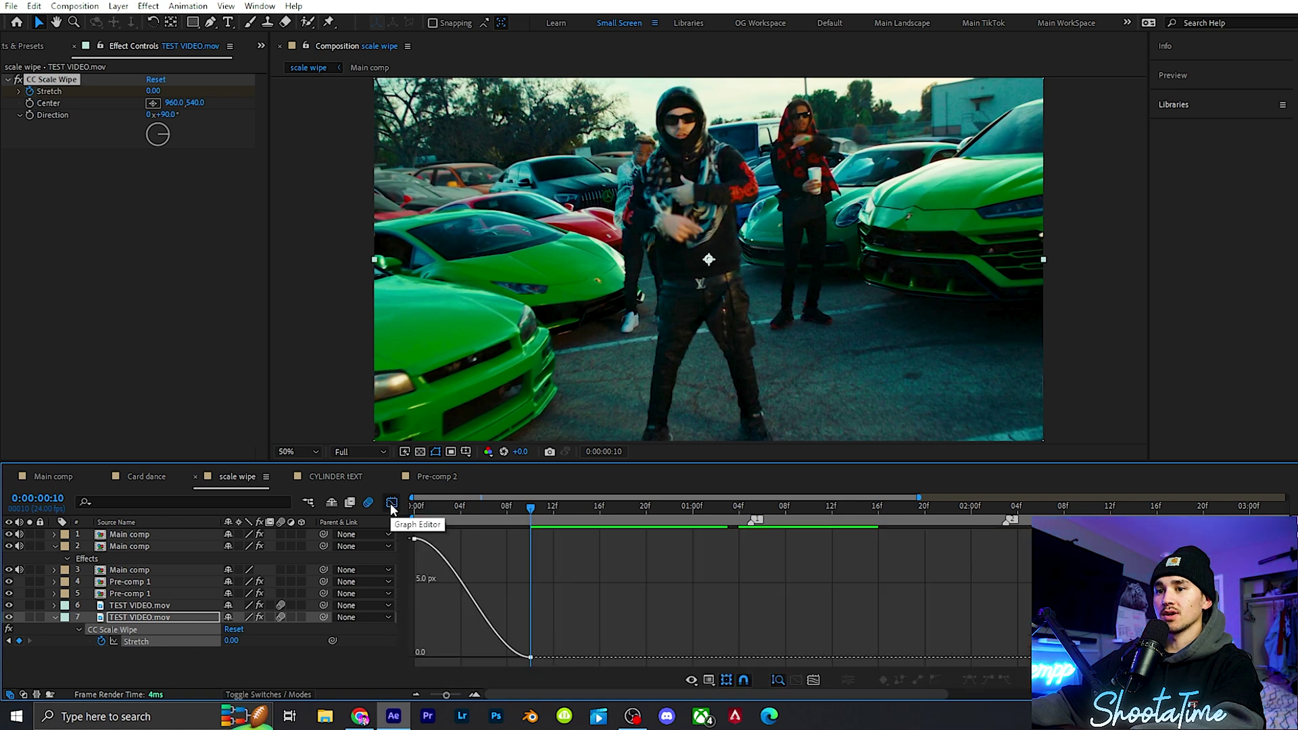
left_click(442, 550)
left_click_drag(452, 539, 416, 540)
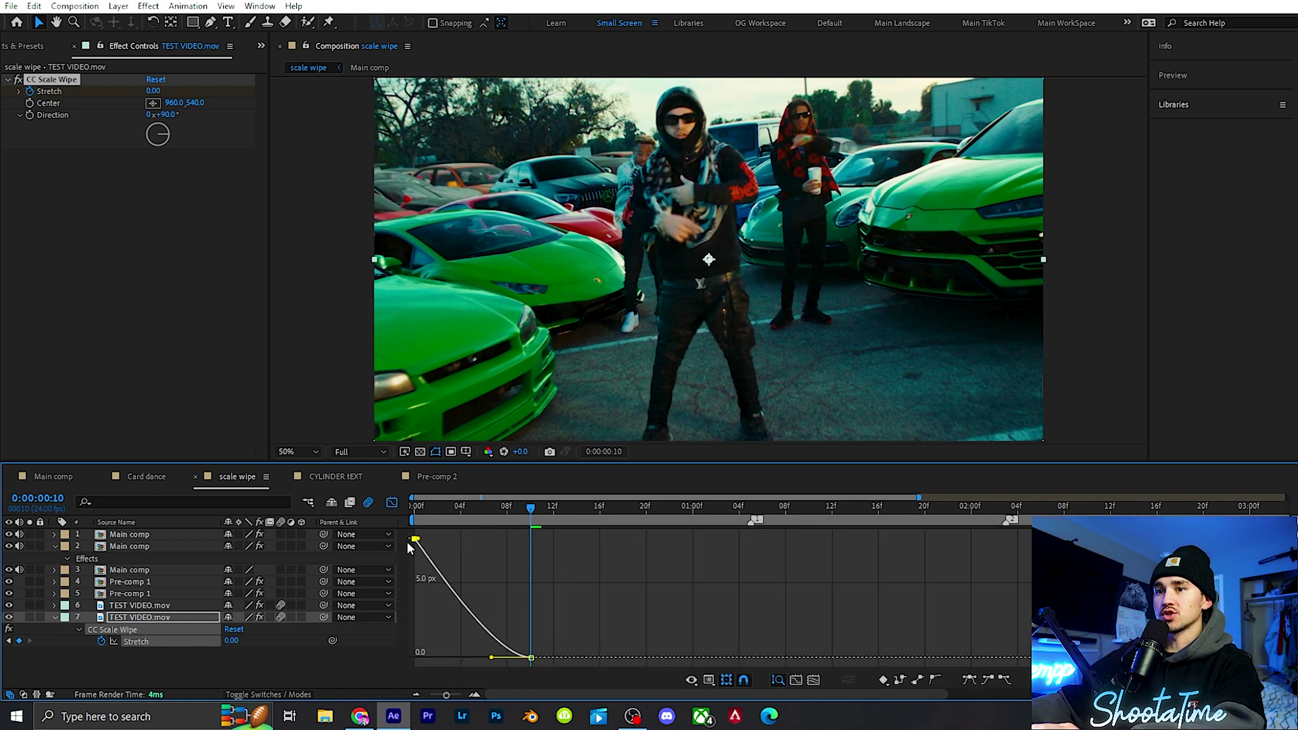
left_click_drag(493, 659, 393, 659)
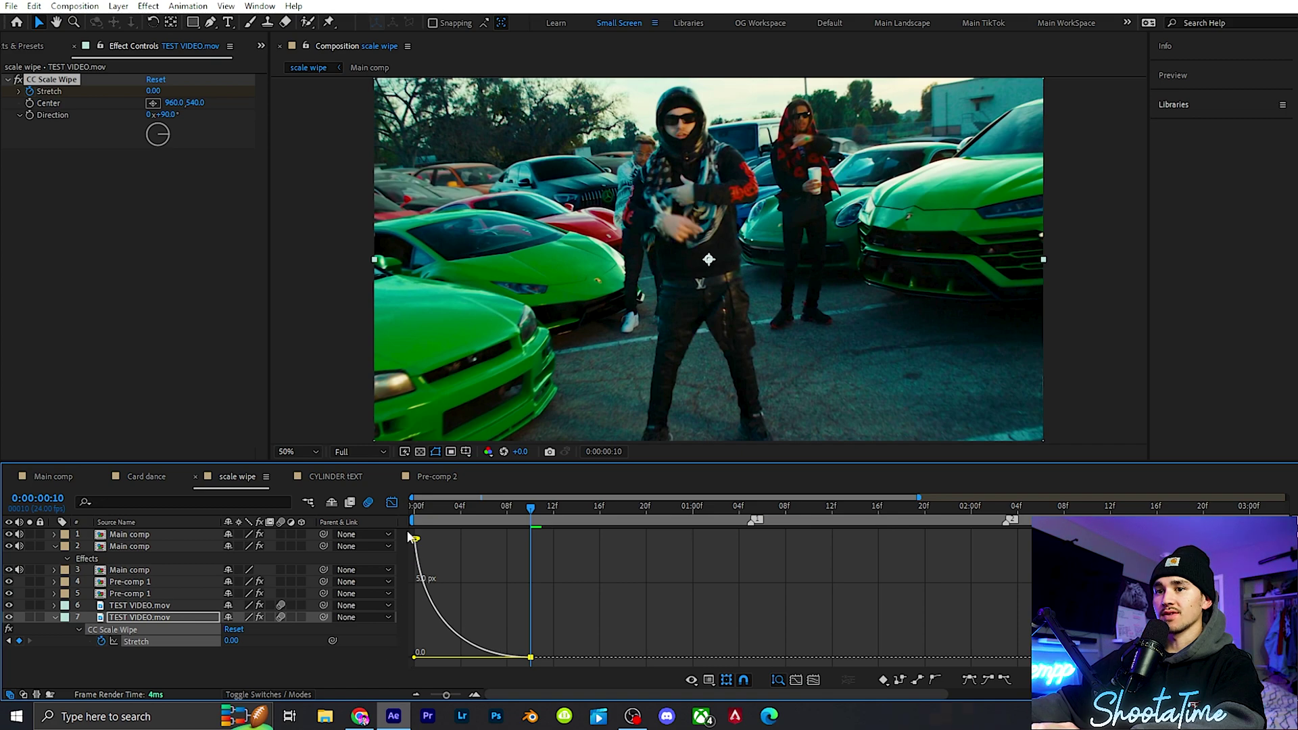
left_click(391, 503)
left_click(412, 506)
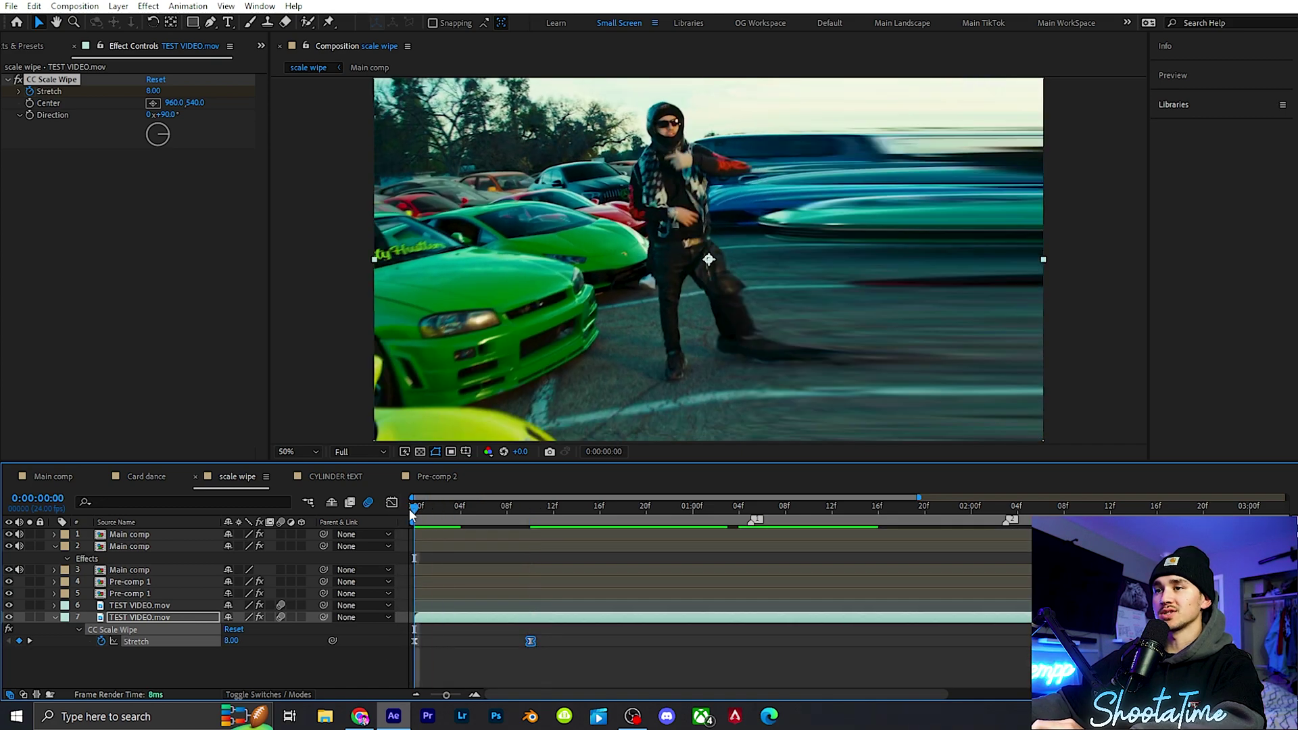
key("space")
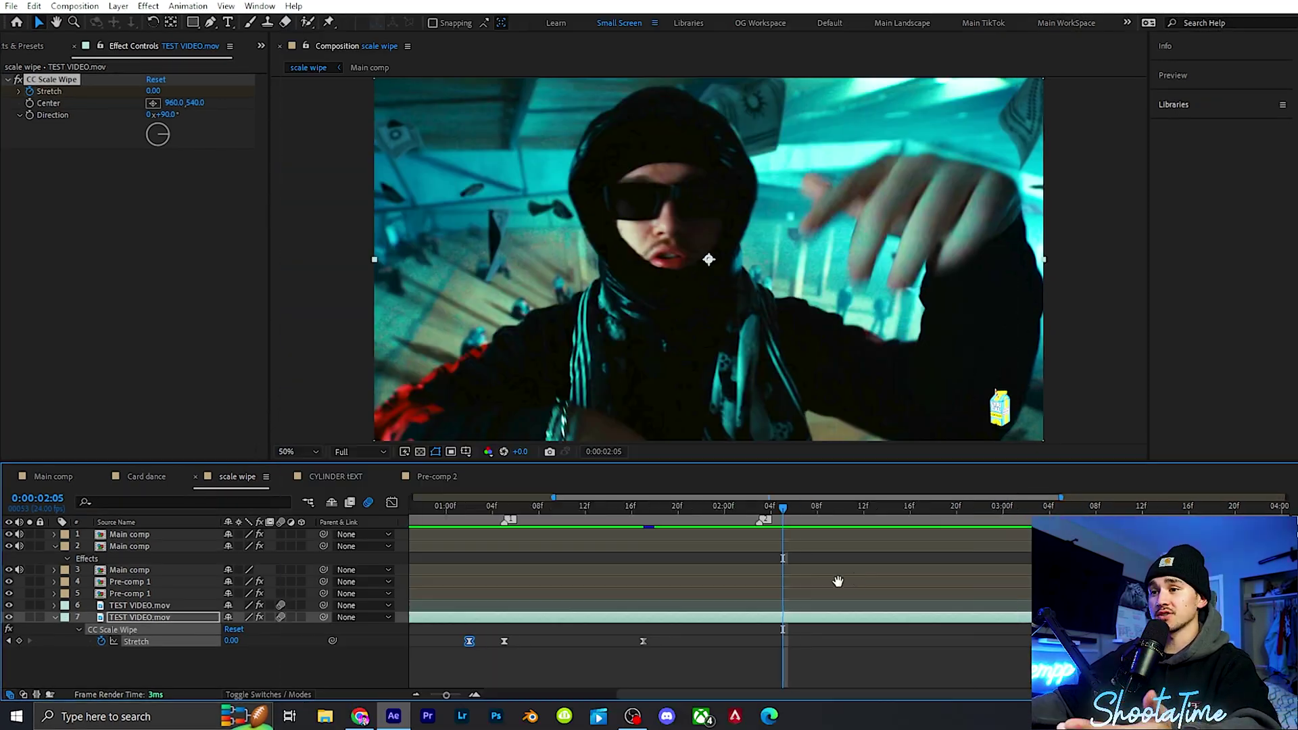
- At 0:00:03:17, solo Pre-comp 1 to view the cut-out car, then unsolo it
key("v")
scroll(627, 589, "right", 5)
left_click(808, 509)
key("ctrl+Up")
key("ctrl+Up")
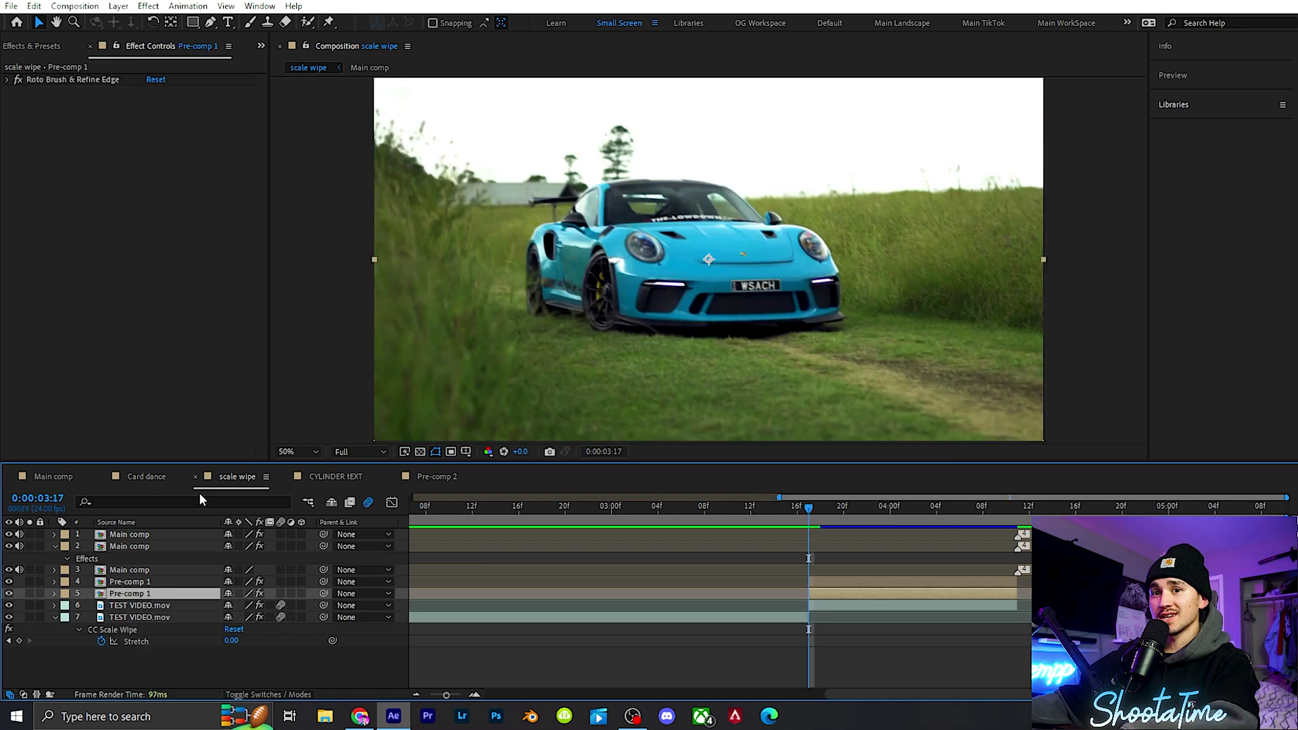
left_click(31, 593)
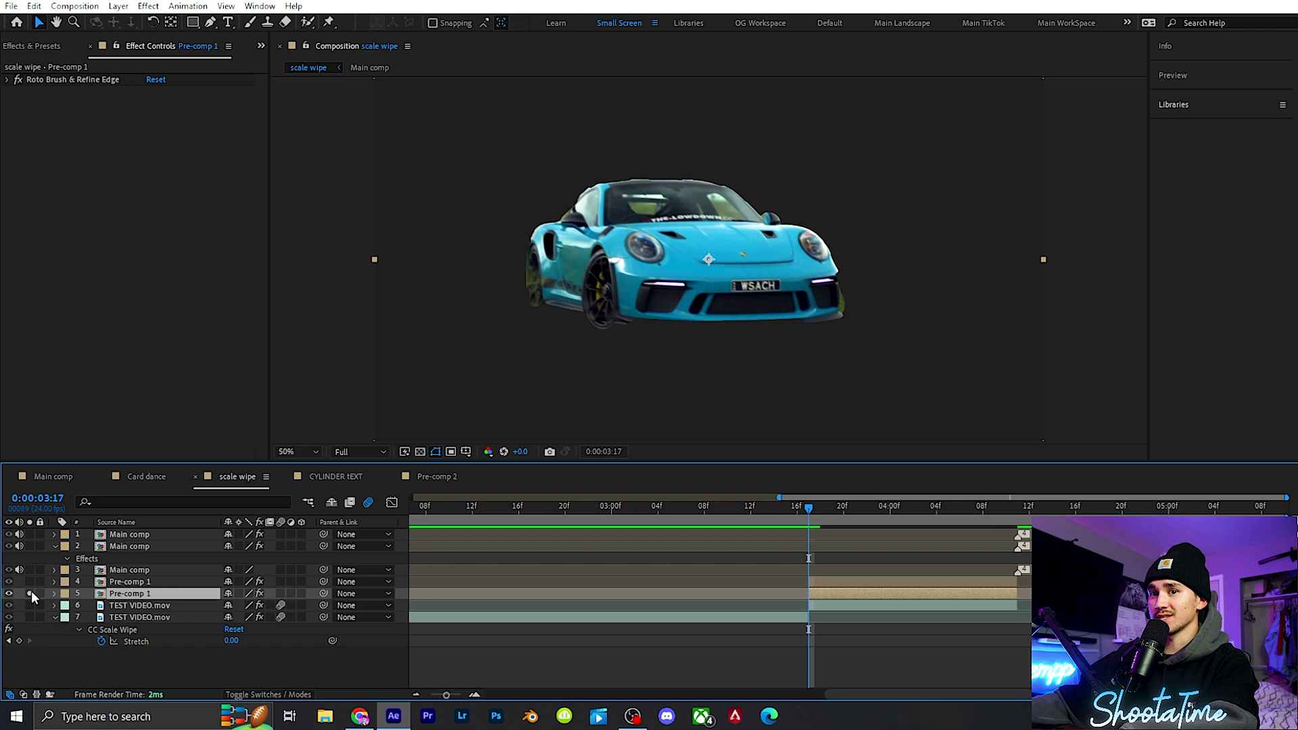
left_click(31, 593)
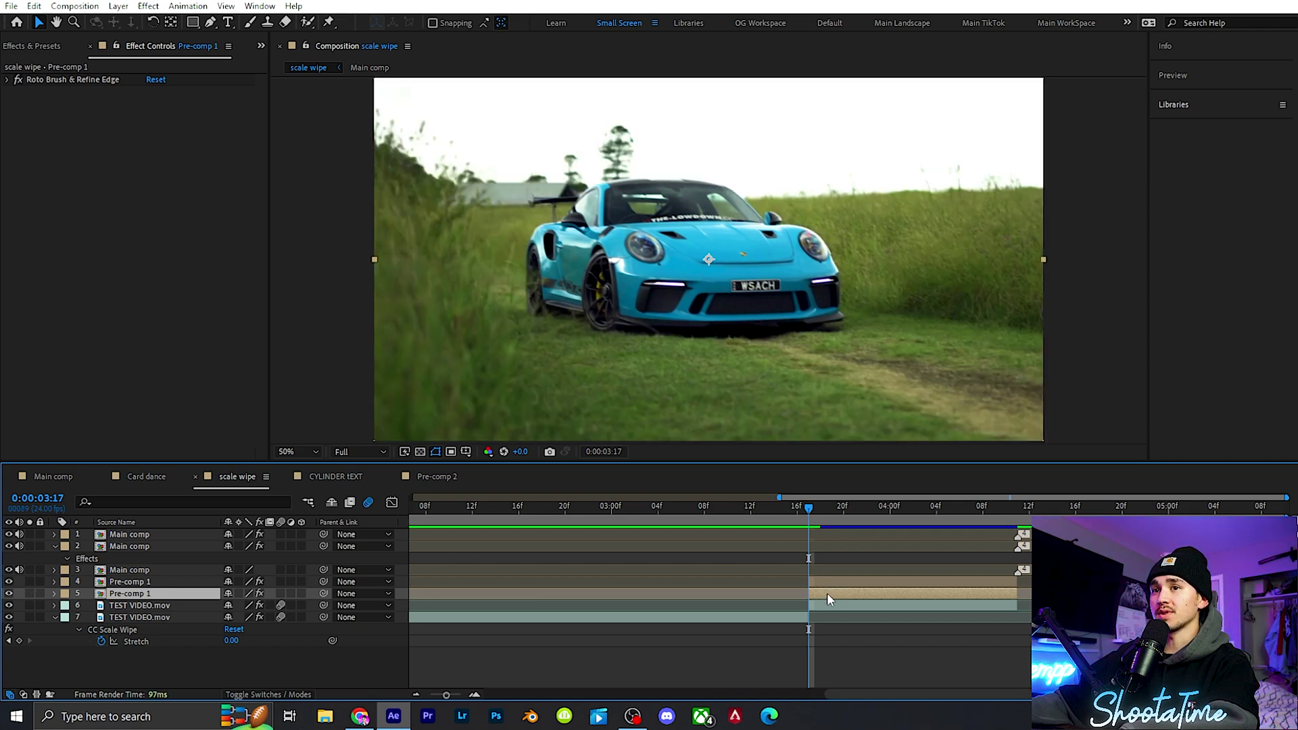
- Apply CC Scale Wipe to the Pre-comp 1 car clip with Direction 0°
key("ctrl+space")
type("scale")
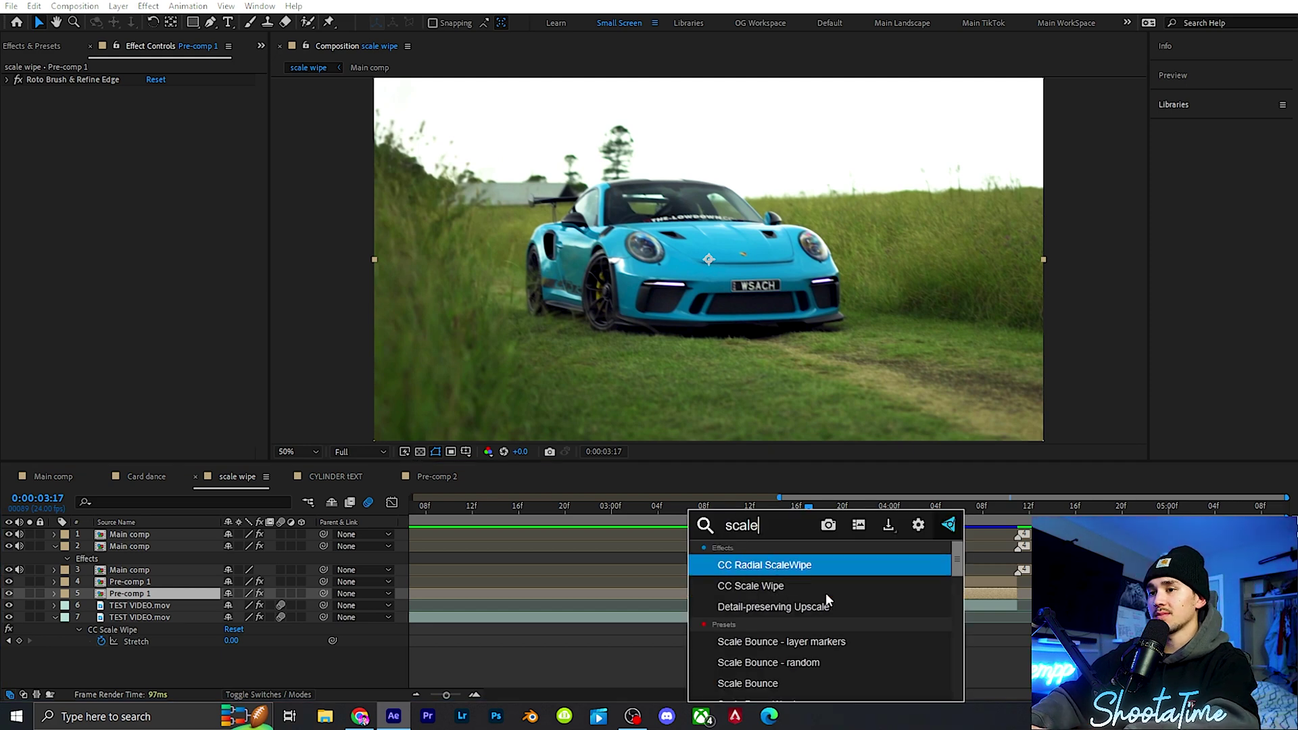
left_click(779, 588)
left_click(169, 127)
type("0")
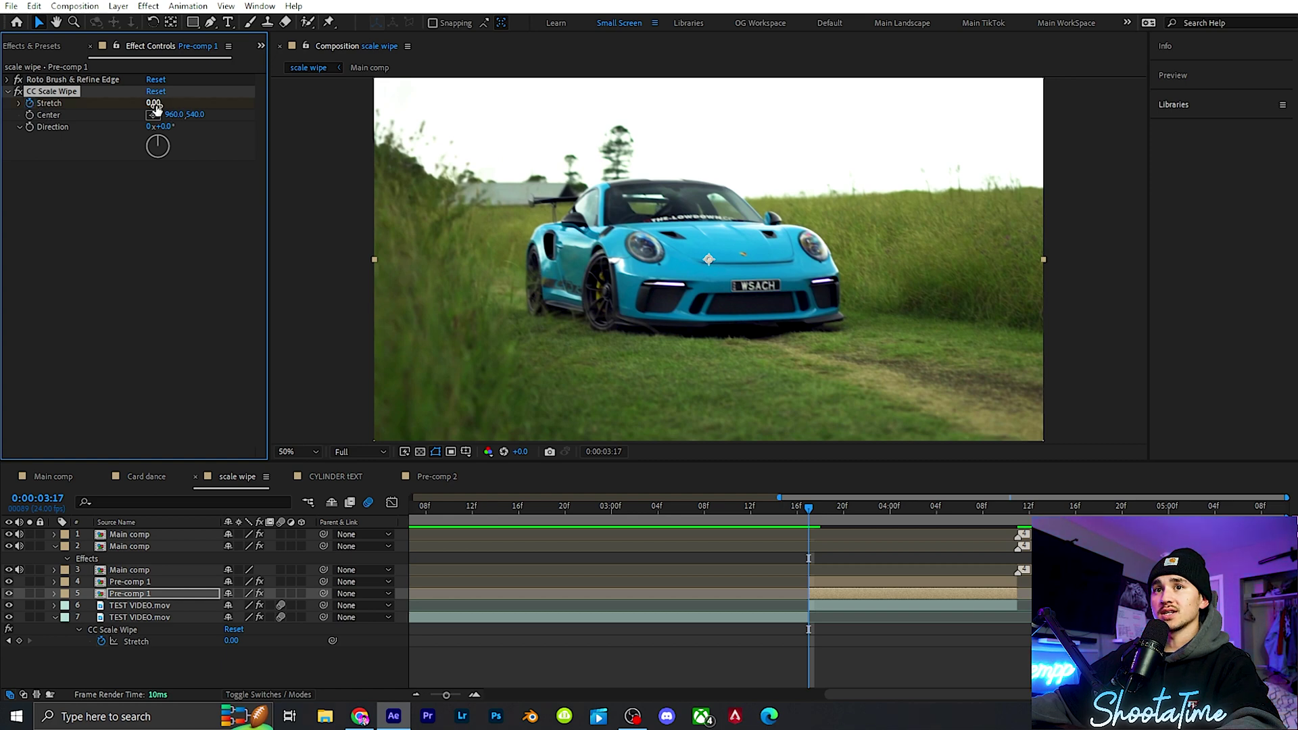
- Keyframe Stretch from 9 at 0:00:03:17 down to 0 at 0:00:04:00, then scrub to check
left_click_drag(154, 103, 203, 91)
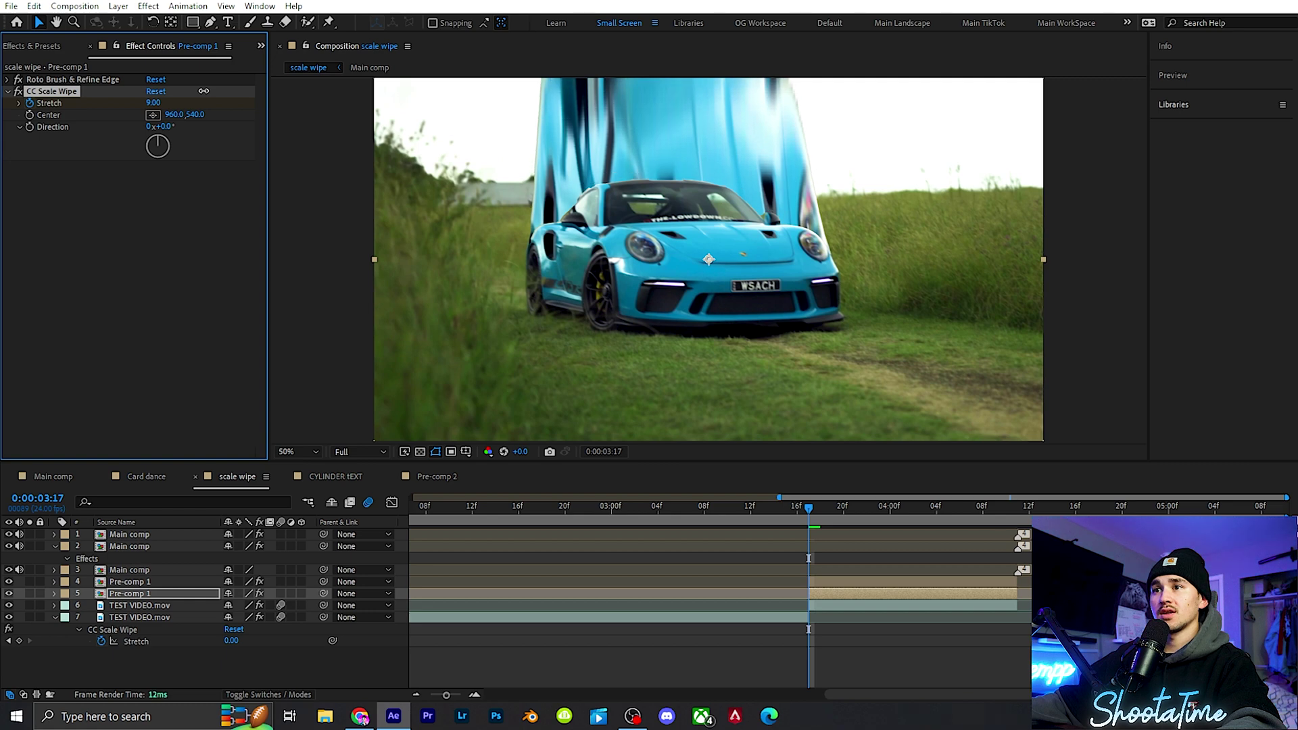
left_click_drag(822, 508, 889, 512)
left_click(153, 102)
type("0")
key("Return")
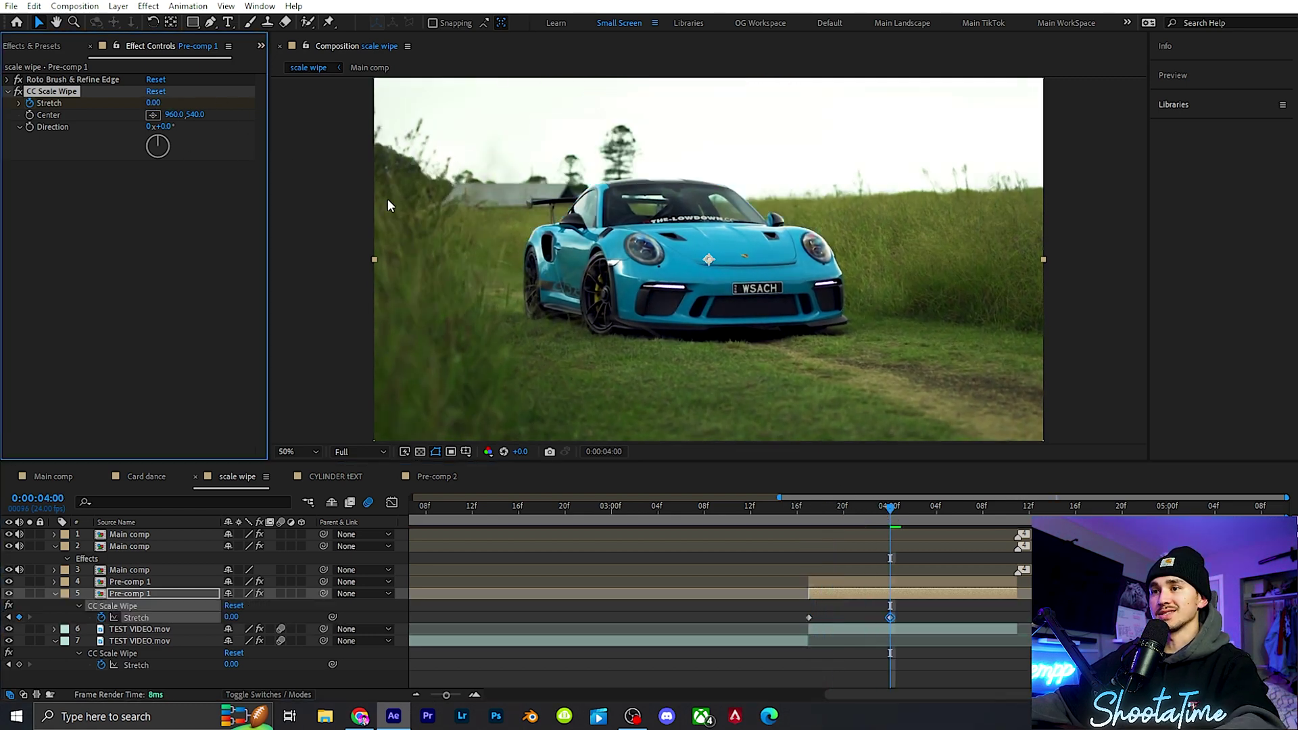
left_click_drag(820, 511, 884, 513)
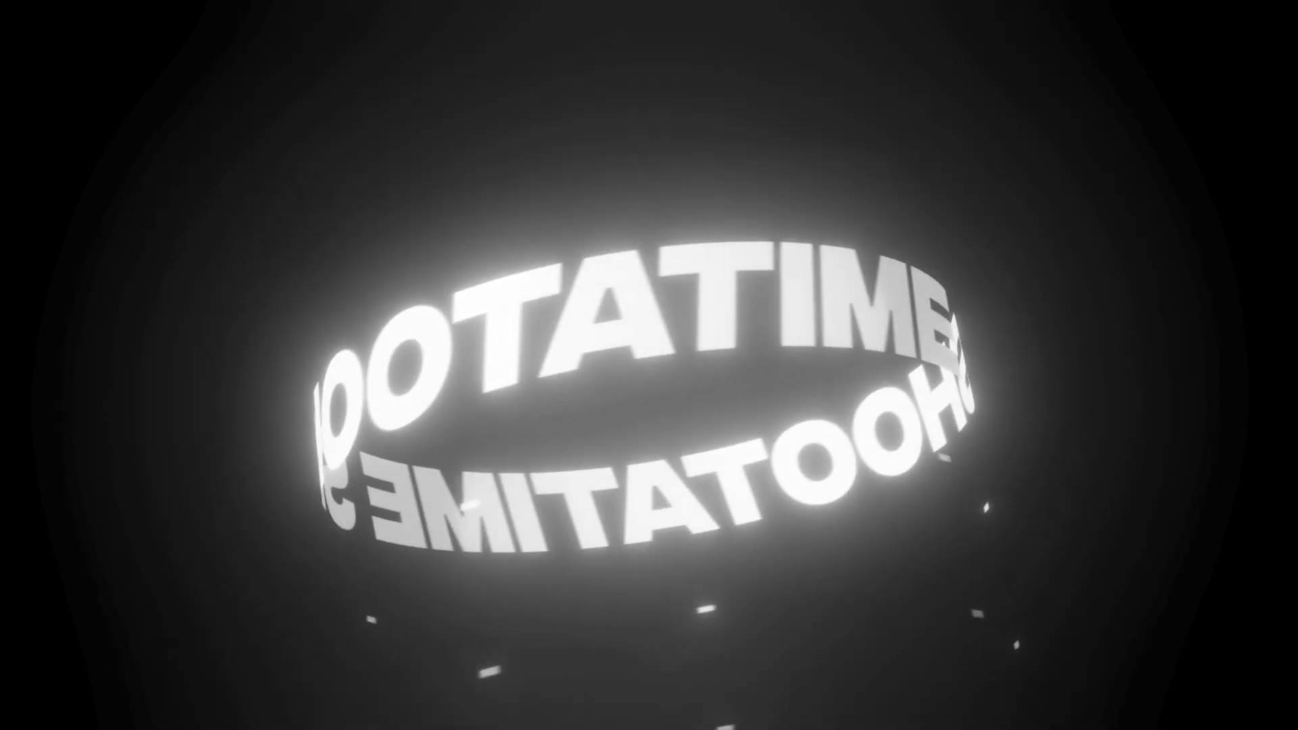
- Create a 'shootatime shootatime' text layer and scale it to 42%
mouse_move(499, 397)
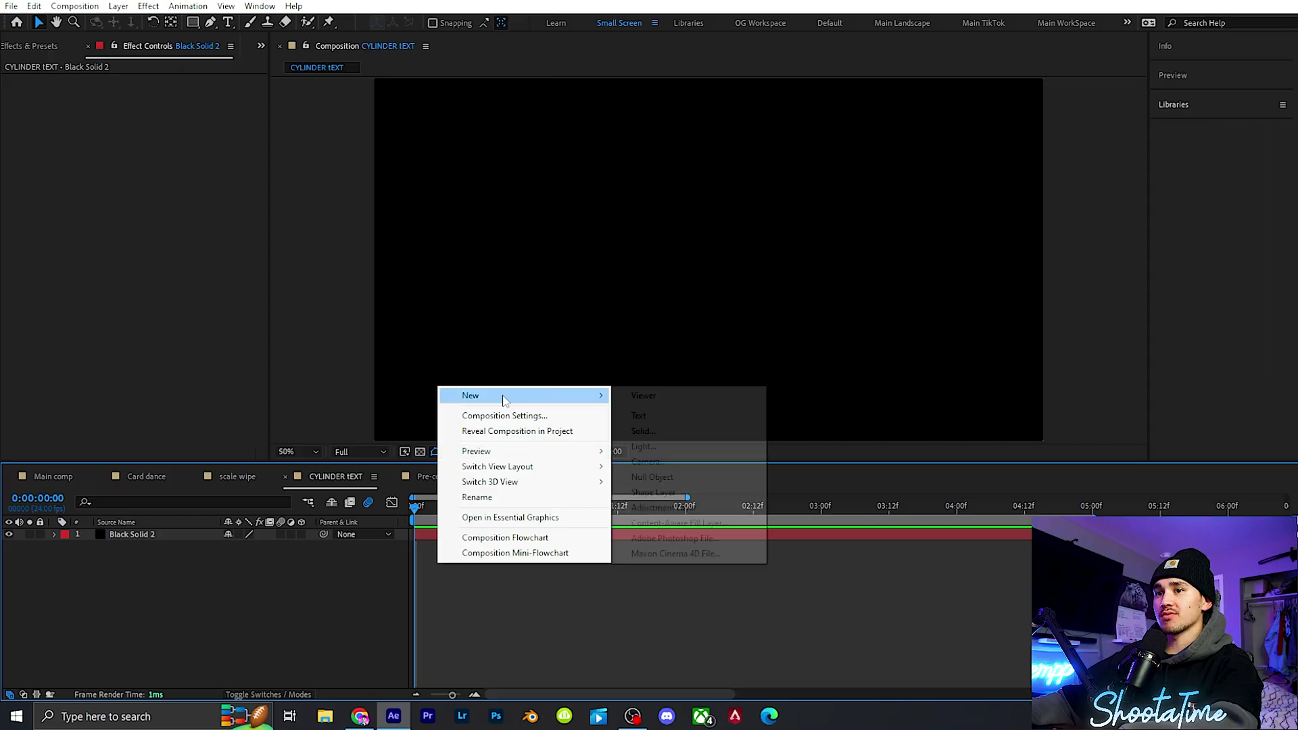
left_click(646, 416)
type("shootatime shootatime")
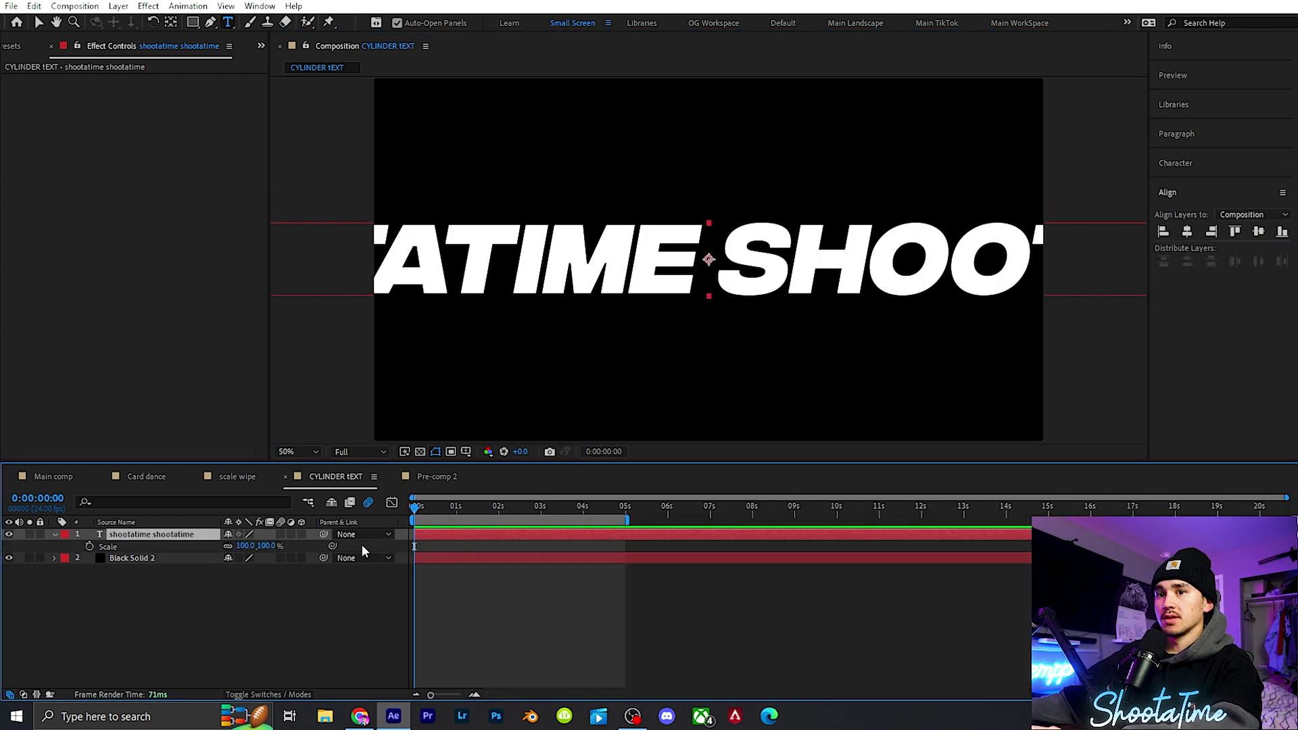
left_click_drag(269, 548, 226, 545)
left_click(456, 577)
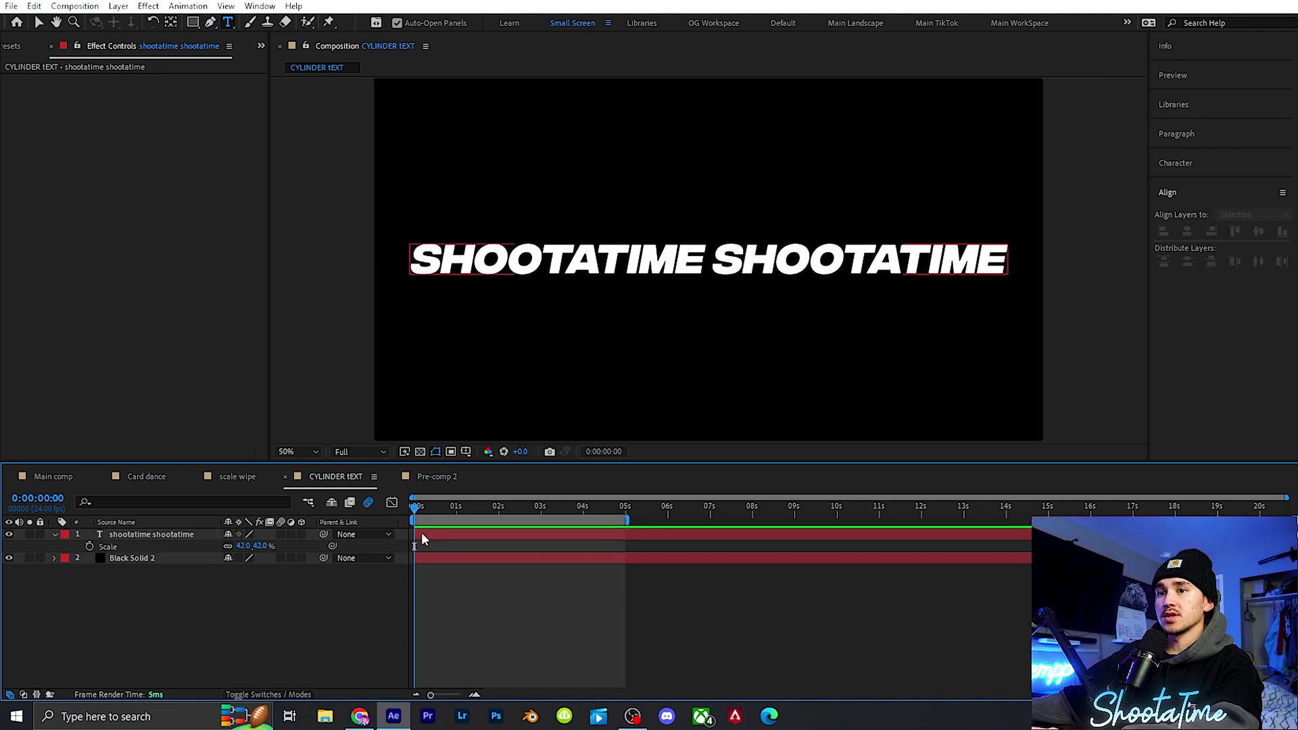
- Search Effects & Presets for 'cc cy' to find CC Cylinder
left_click(11, 46)
left_click(65, 67)
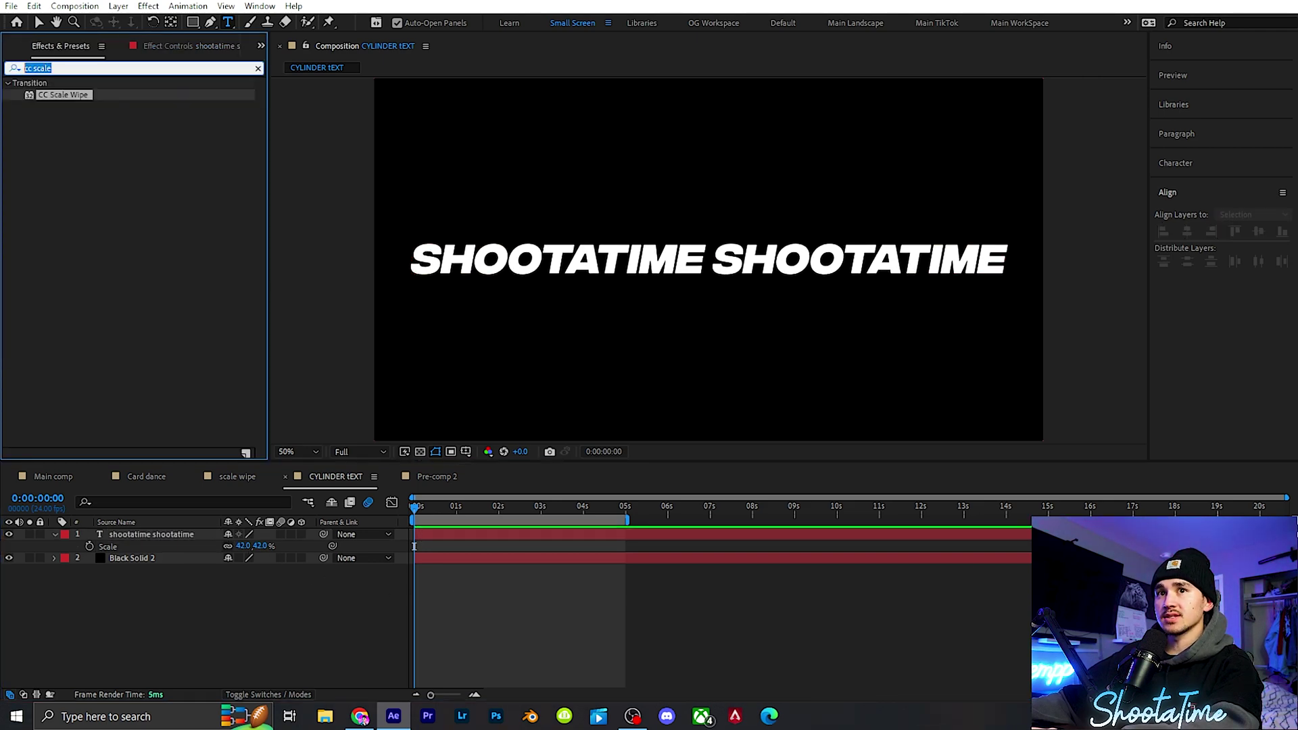
type("cc cy")
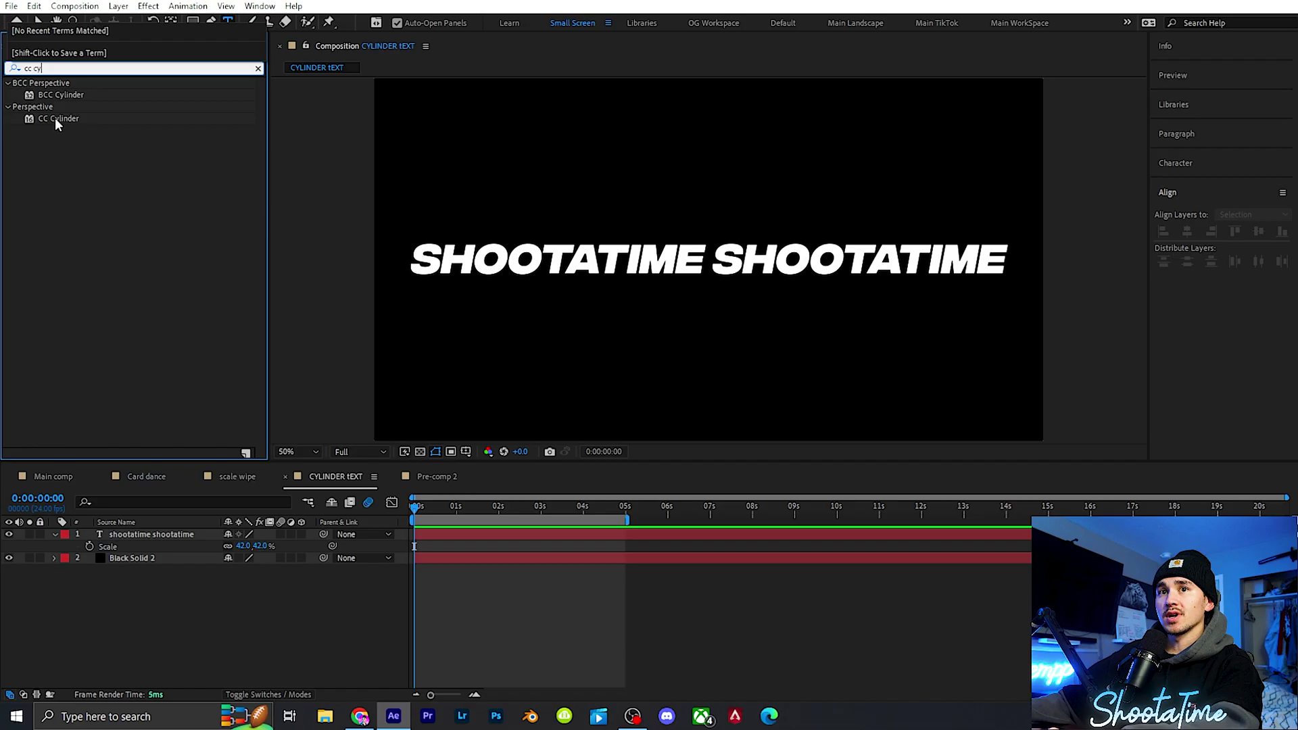
- Apply CC Cylinder to the shootatime text layer with Rotation X -21° and Rotation Y 46°
left_click_drag(57, 121, 314, 475)
left_click_drag(417, 541, 419, 541)
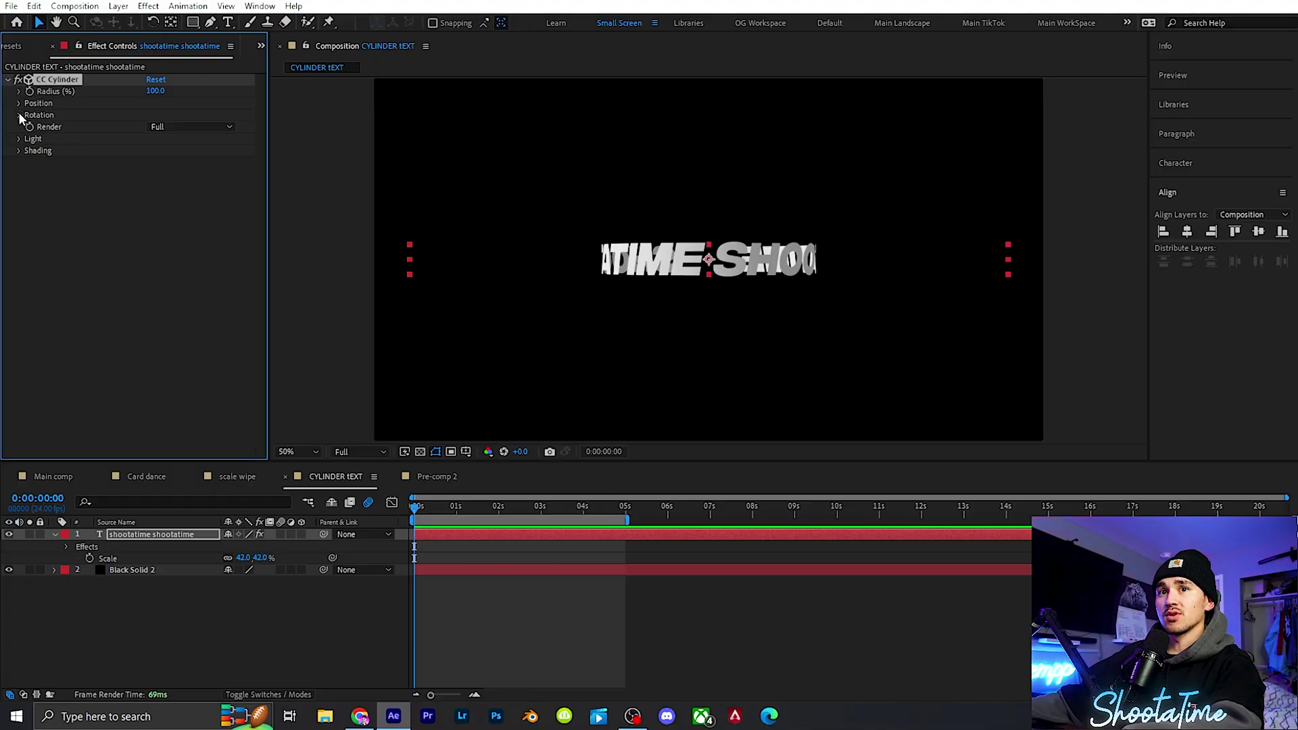
left_click(19, 116)
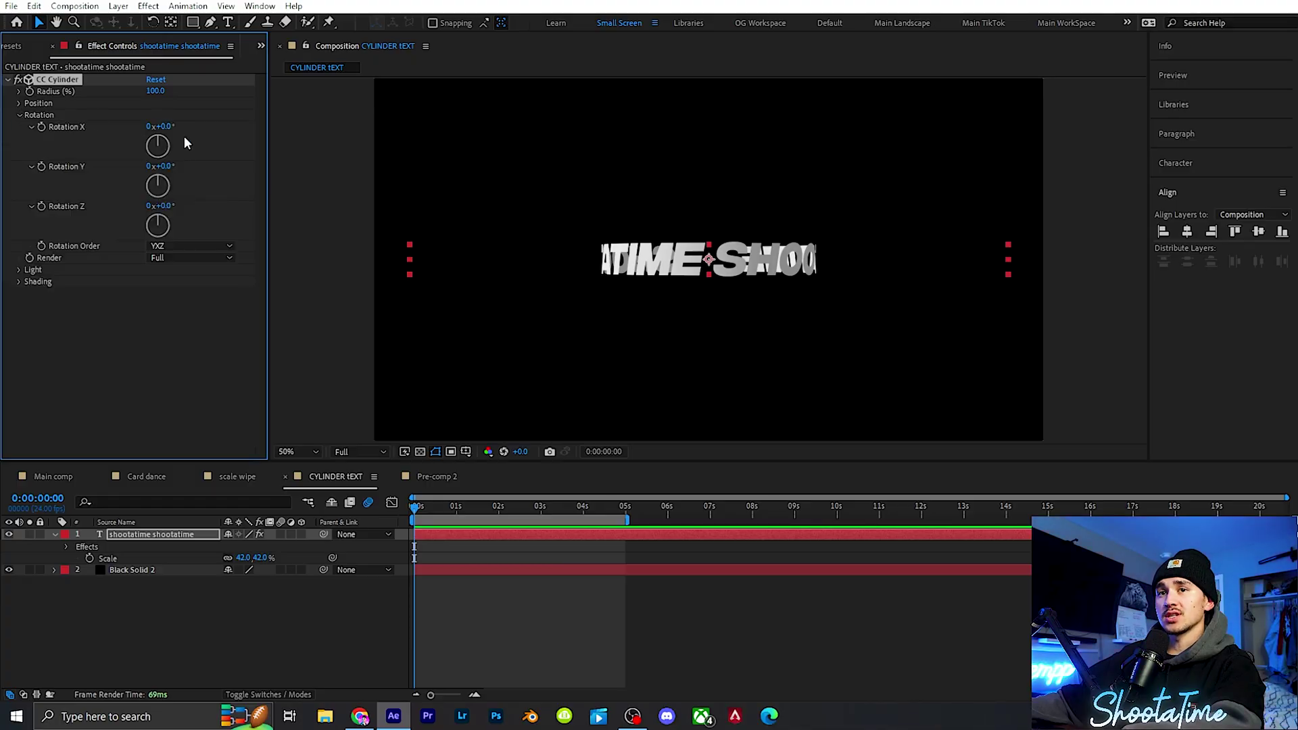
mouse_move(167, 125)
left_mouse_down()
mouse_move(180, 119)
mouse_move(159, 120)
left_mouse_up()
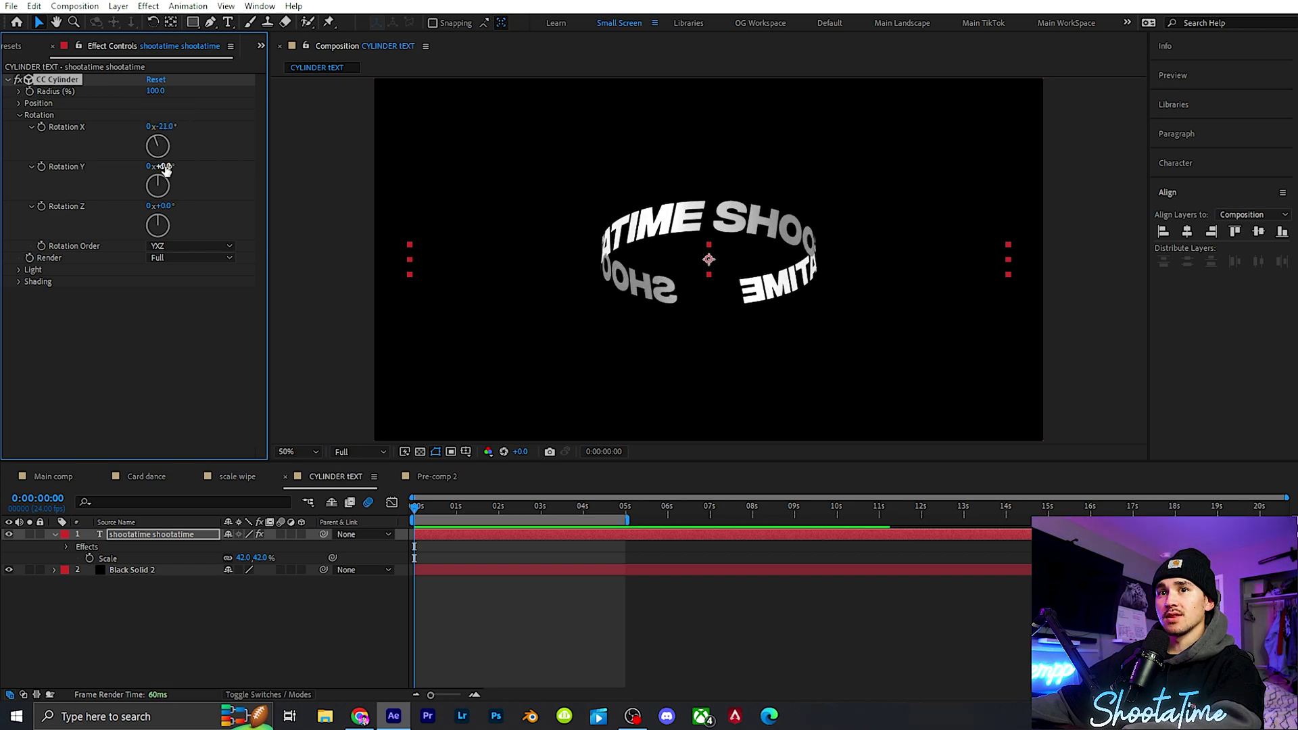
left_click_drag(168, 165, 194, 168)
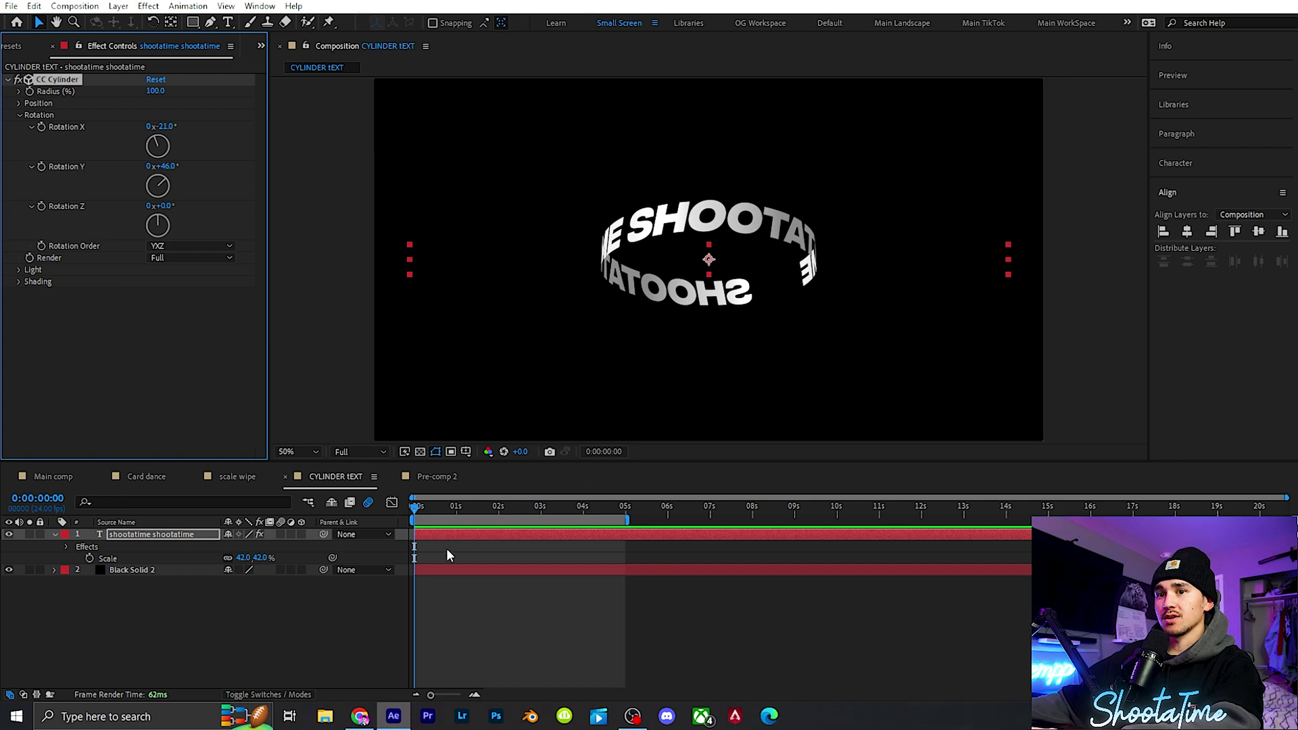
- Scale the cylinder text layer up to 46%
left_click(444, 549)
left_click(429, 533)
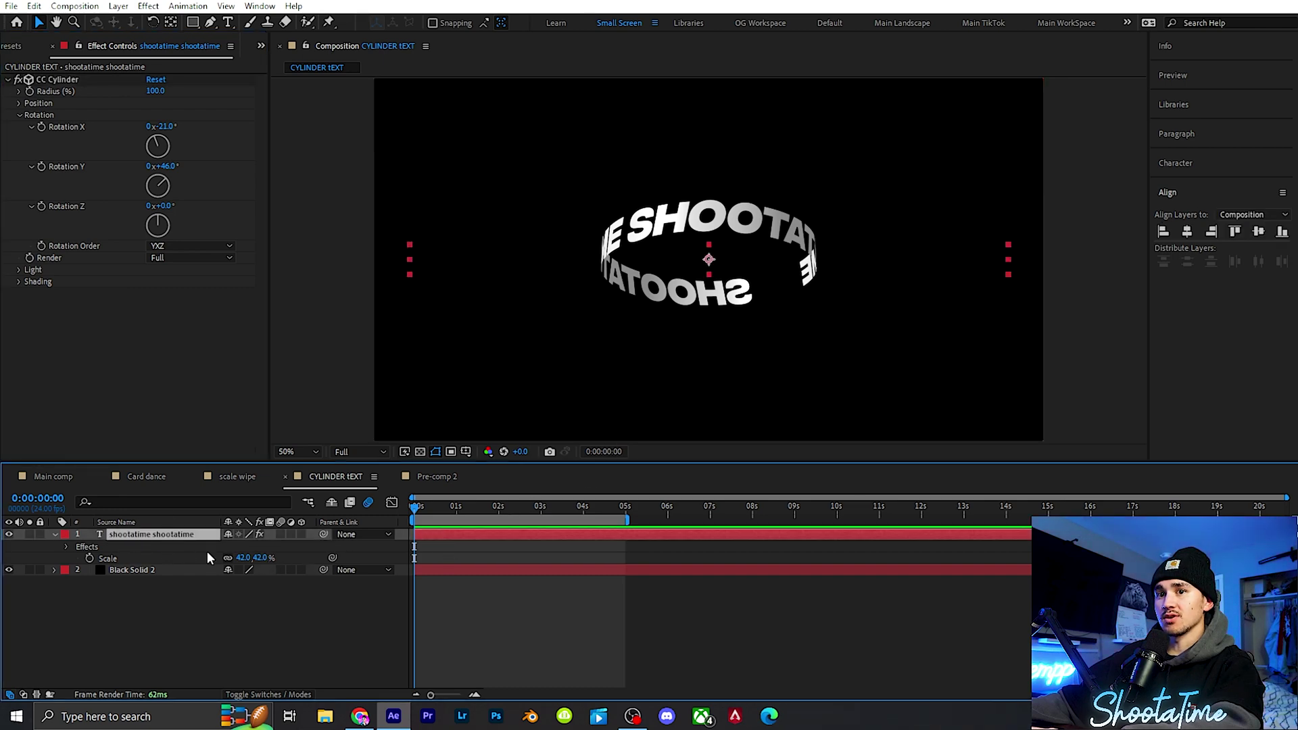
mouse_move(260, 557)
left_mouse_down()
mouse_move(241, 557)
mouse_move(254, 553)
left_mouse_up()
- Add Deep Glow to the cylinder text layer with Exposure 0.75
left_click(11, 46)
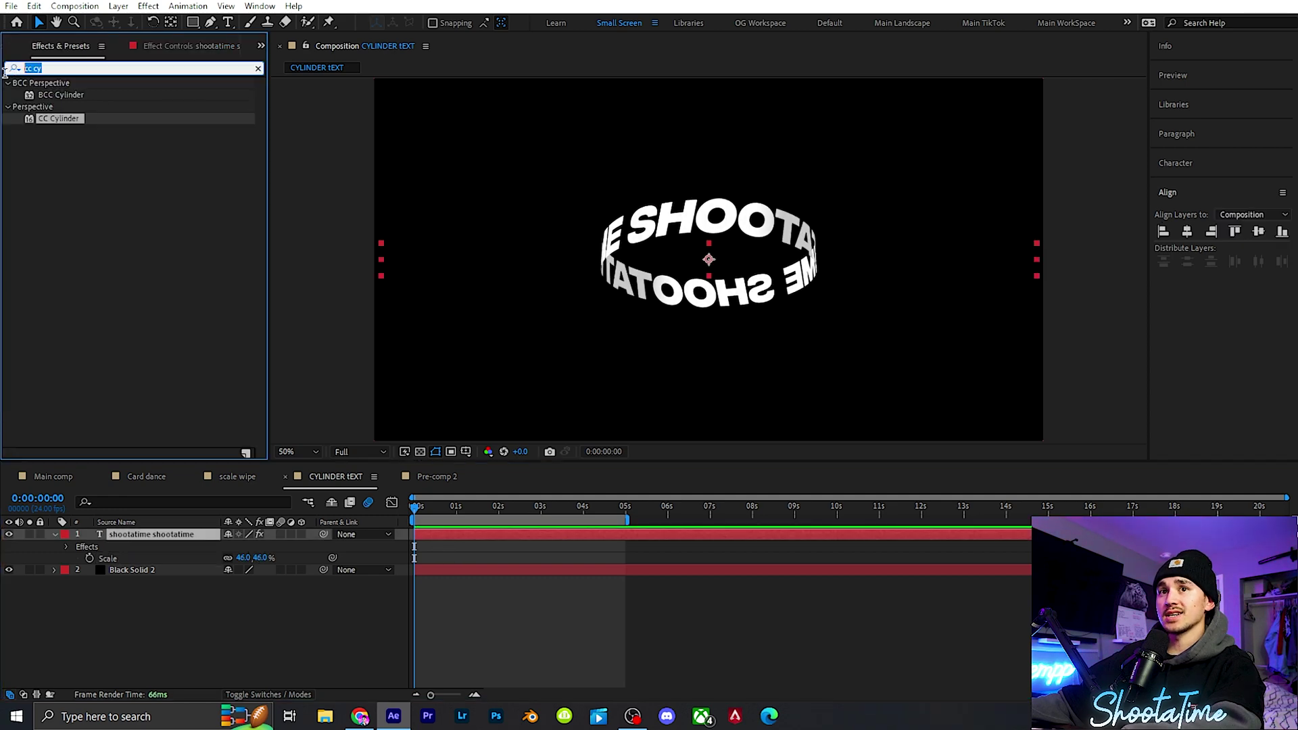
type("deep")
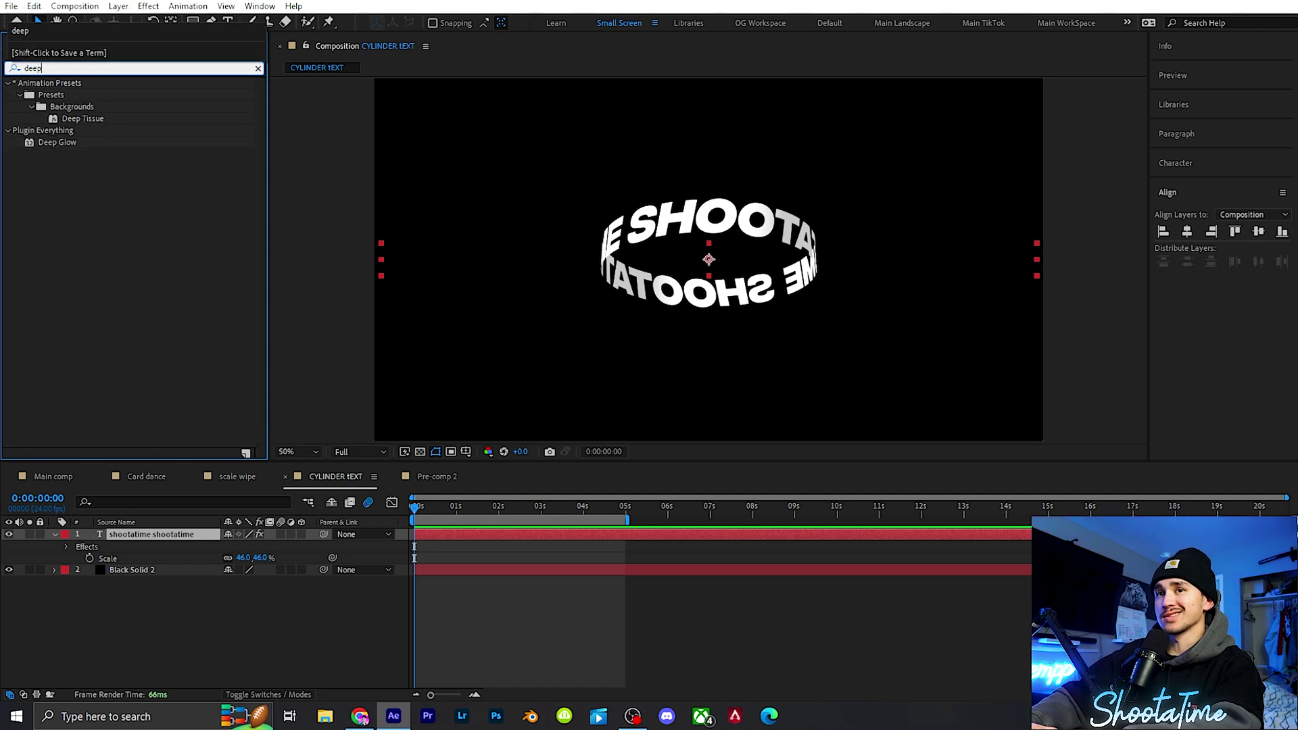
left_click(20, 63)
left_click_drag(47, 142, 421, 533)
left_click(153, 261)
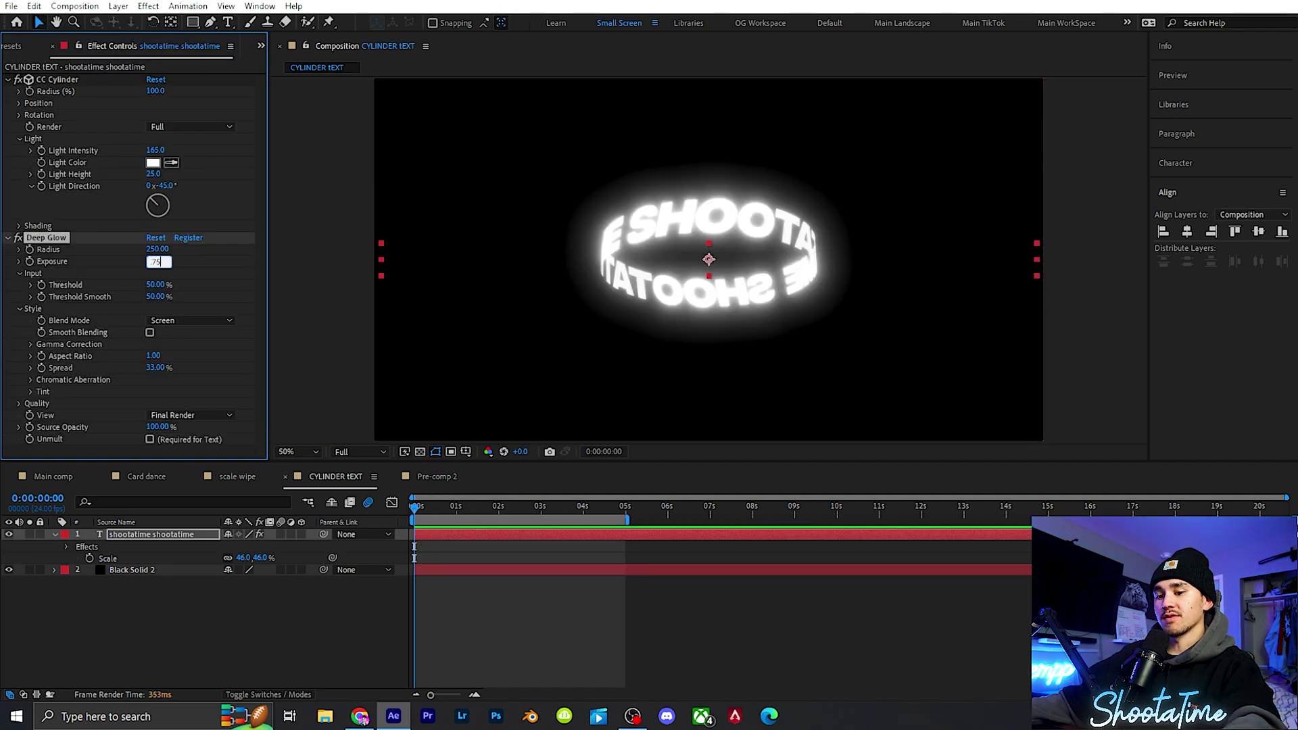
type(".75")
key("Return")
left_click(8, 237)
- Keyframe CC Cylinder Rotation Y to reach -32° at 0:15, then preview the spin from the start
left_click(19, 115)
key("equal")
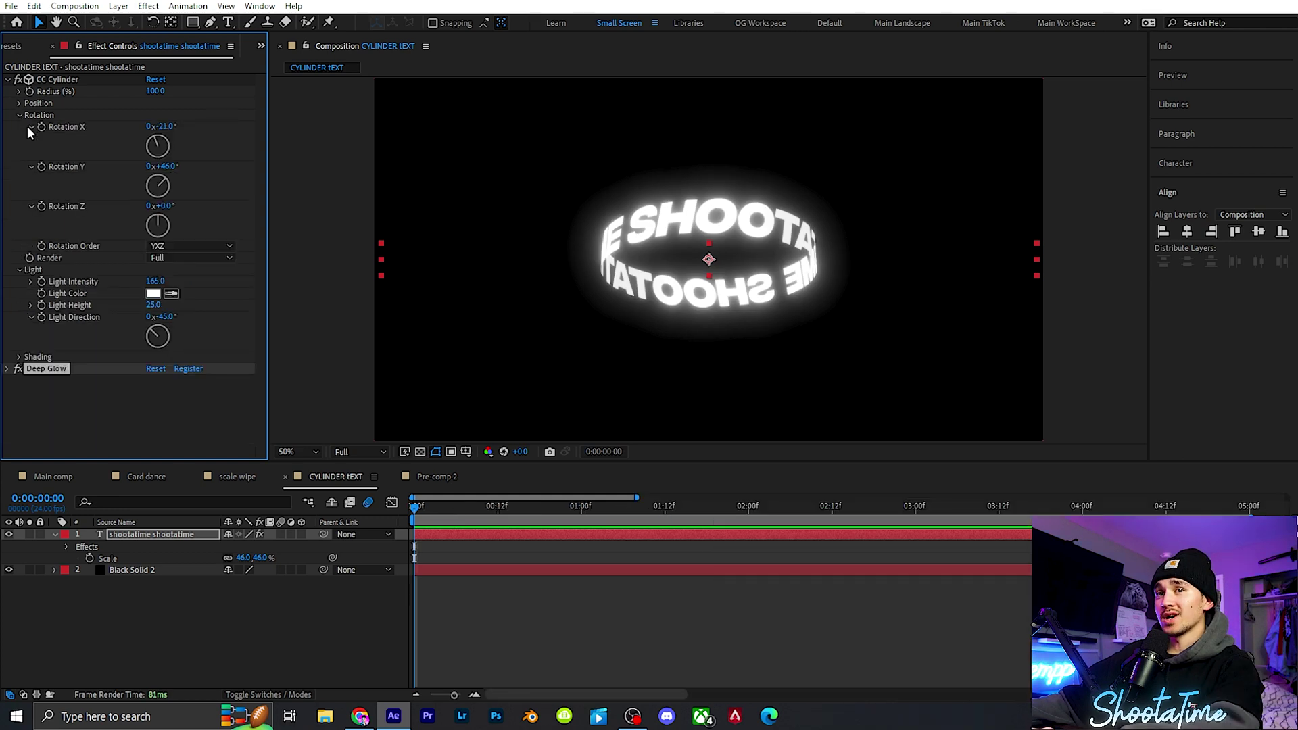
left_click(41, 166)
key("u")
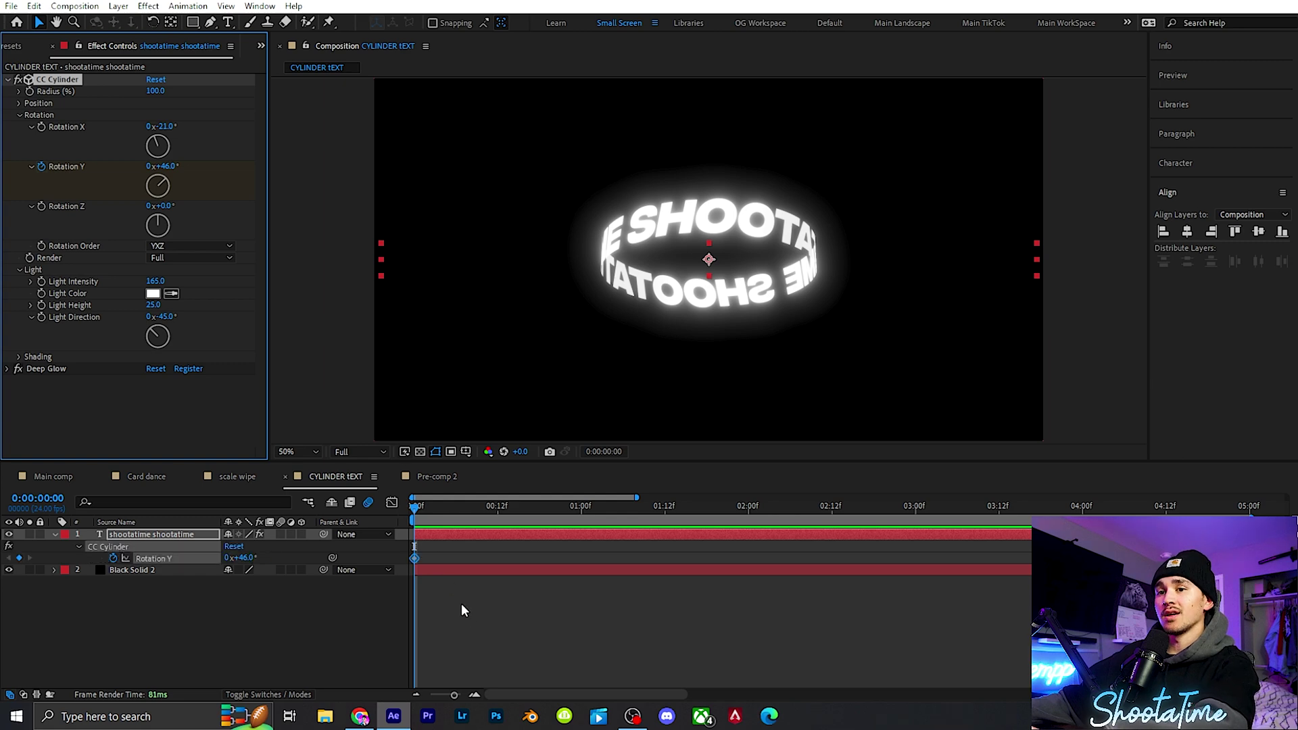
left_click(519, 509)
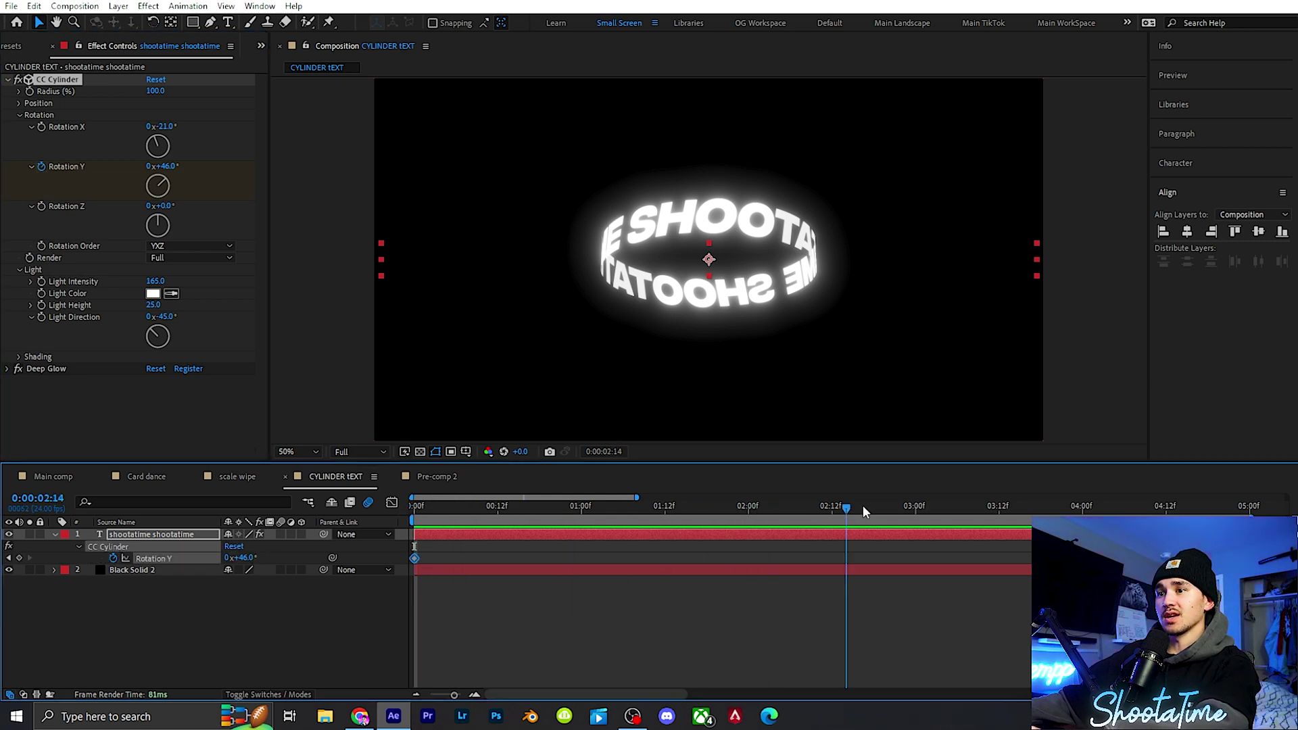
mouse_move(167, 170)
left_mouse_down()
mouse_move(108, 164)
mouse_move(167, 170)
left_mouse_up()
left_click(413, 501)
key("space")
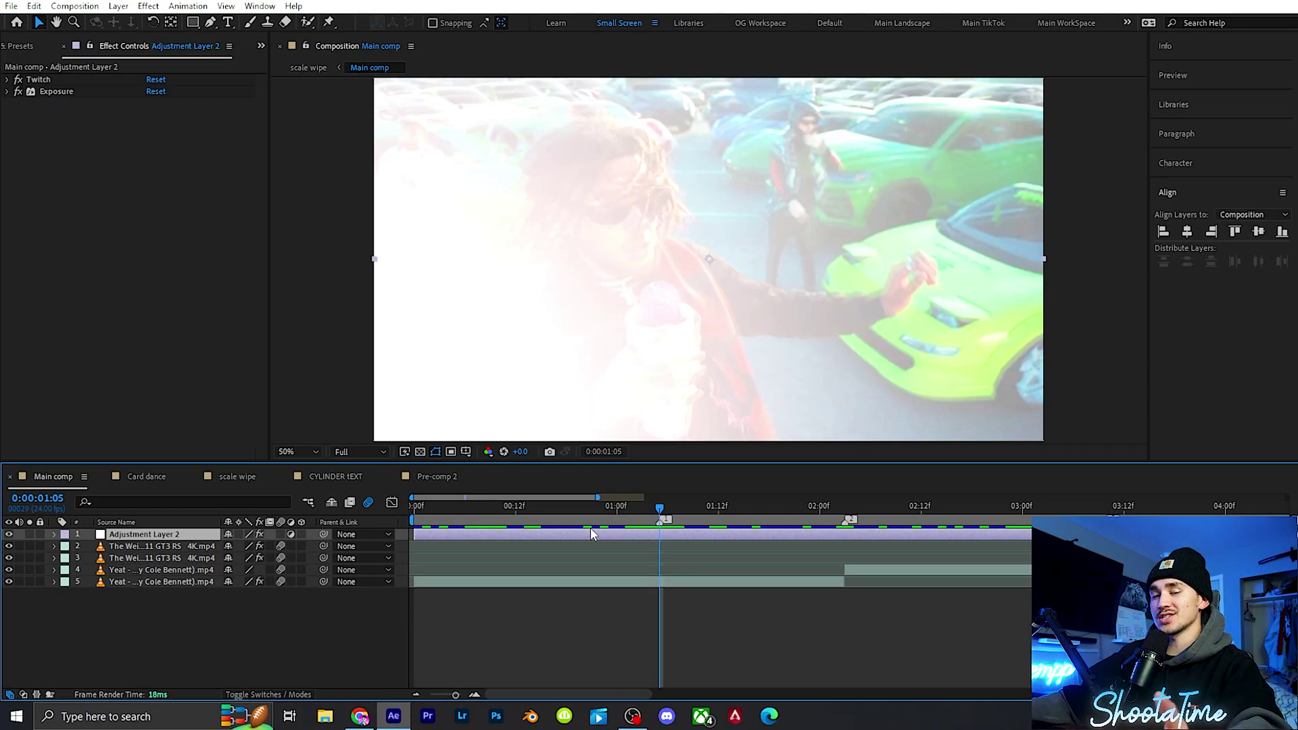
- Add a new adjustment layer to Main comp and apply the Tritone effect to it
right_click(604, 628)
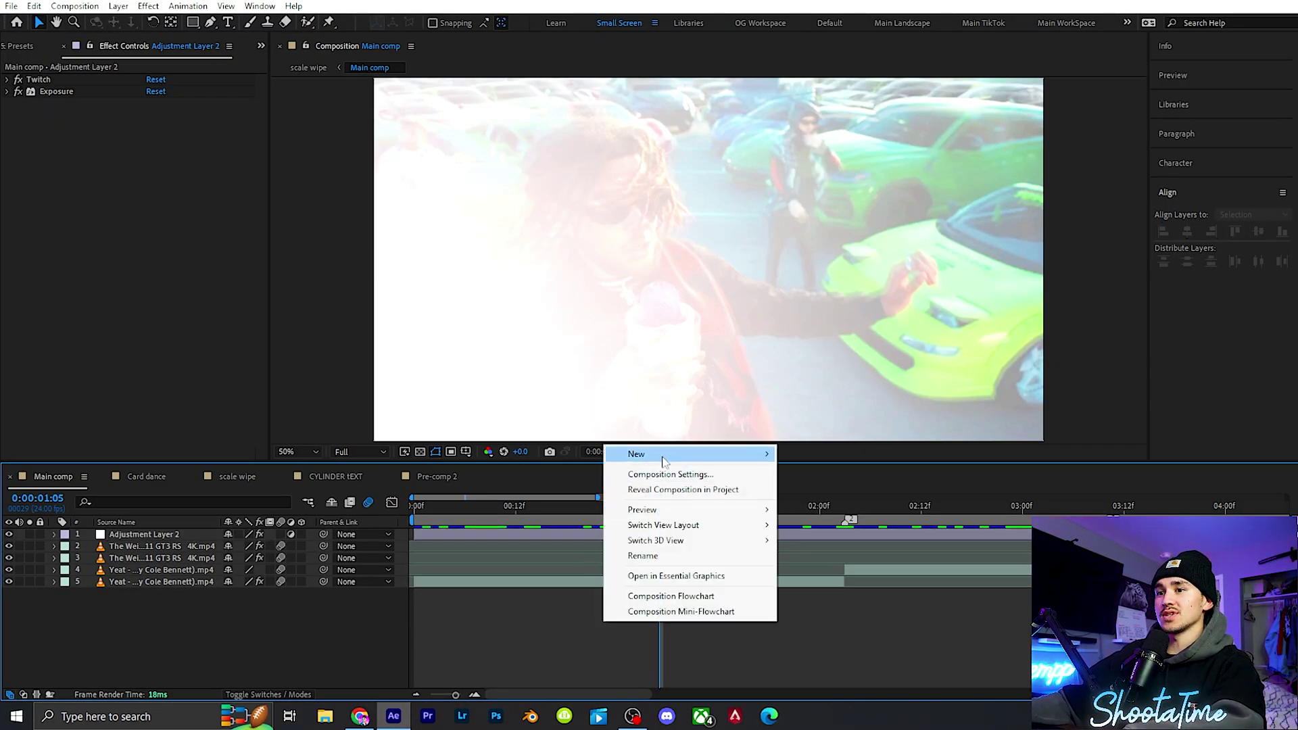
mouse_move(623, 451)
left_click(838, 565)
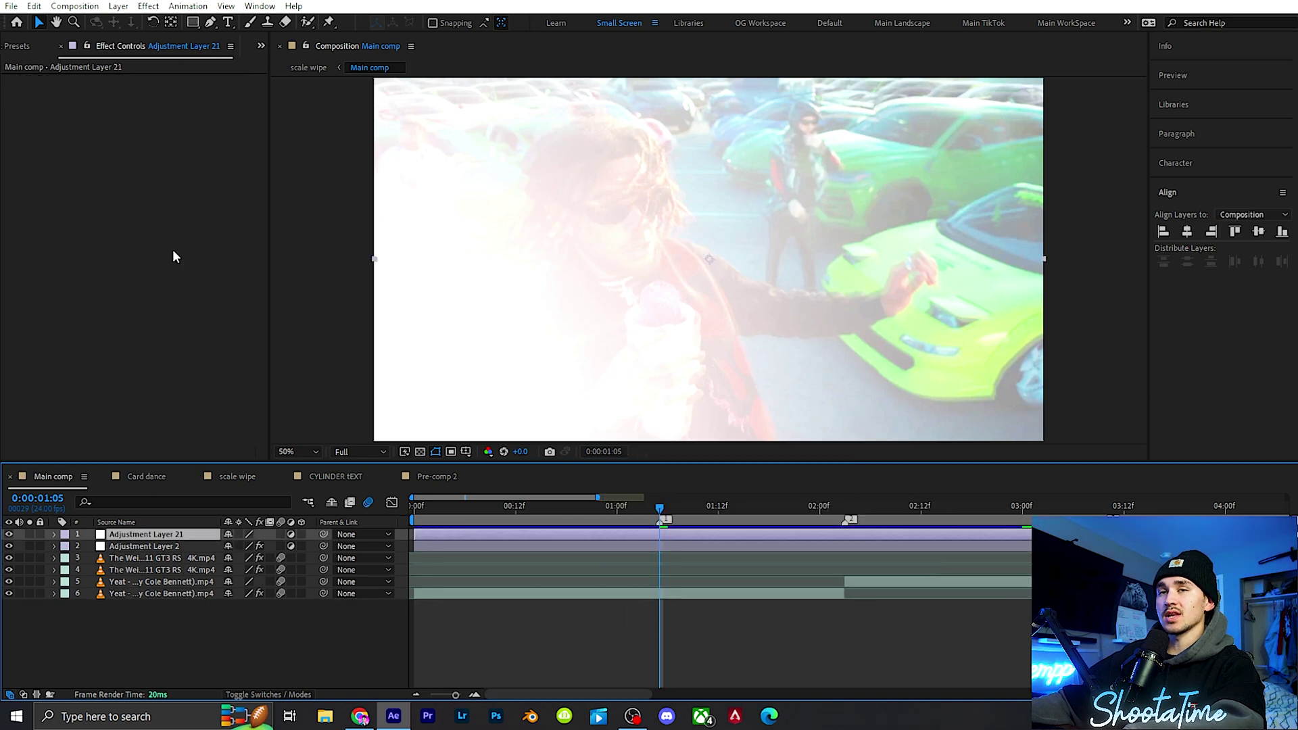
left_click(19, 46)
left_click(37, 69)
type("deep")
double_click(50, 68)
key("BackSpace")
type("tri")
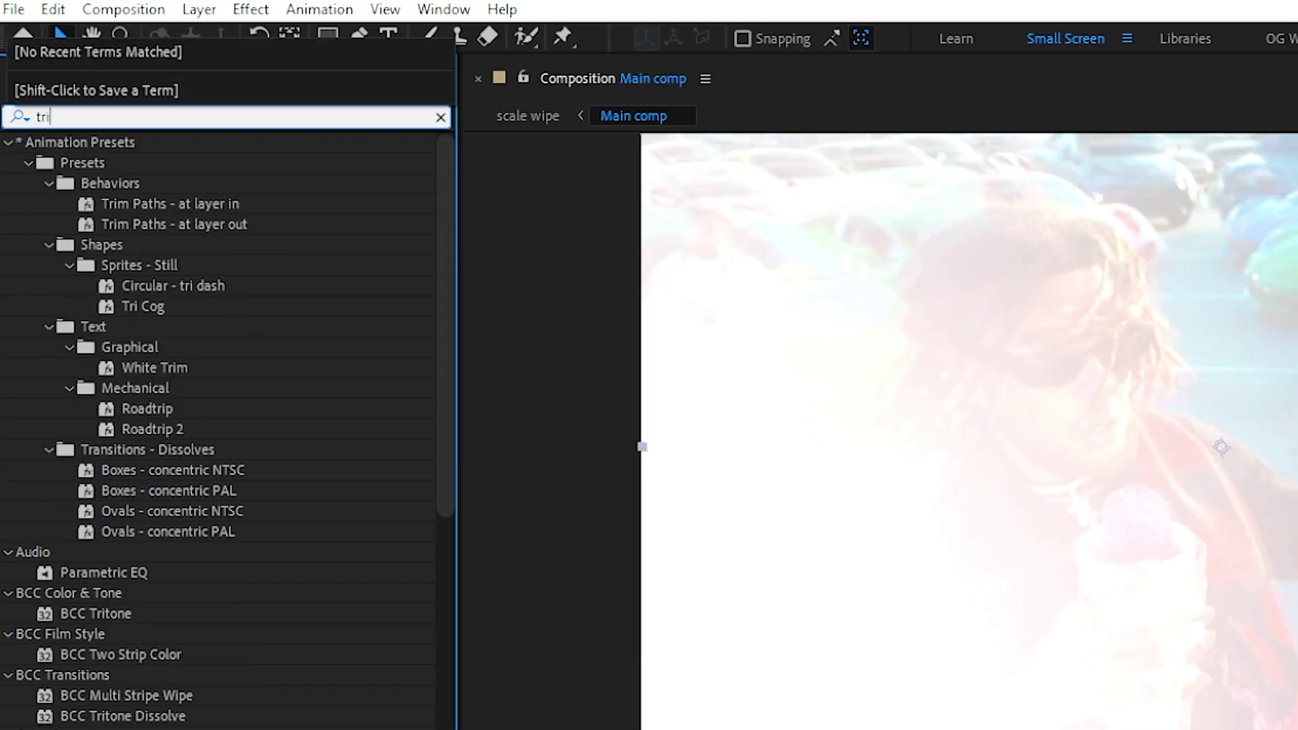
type("tone")
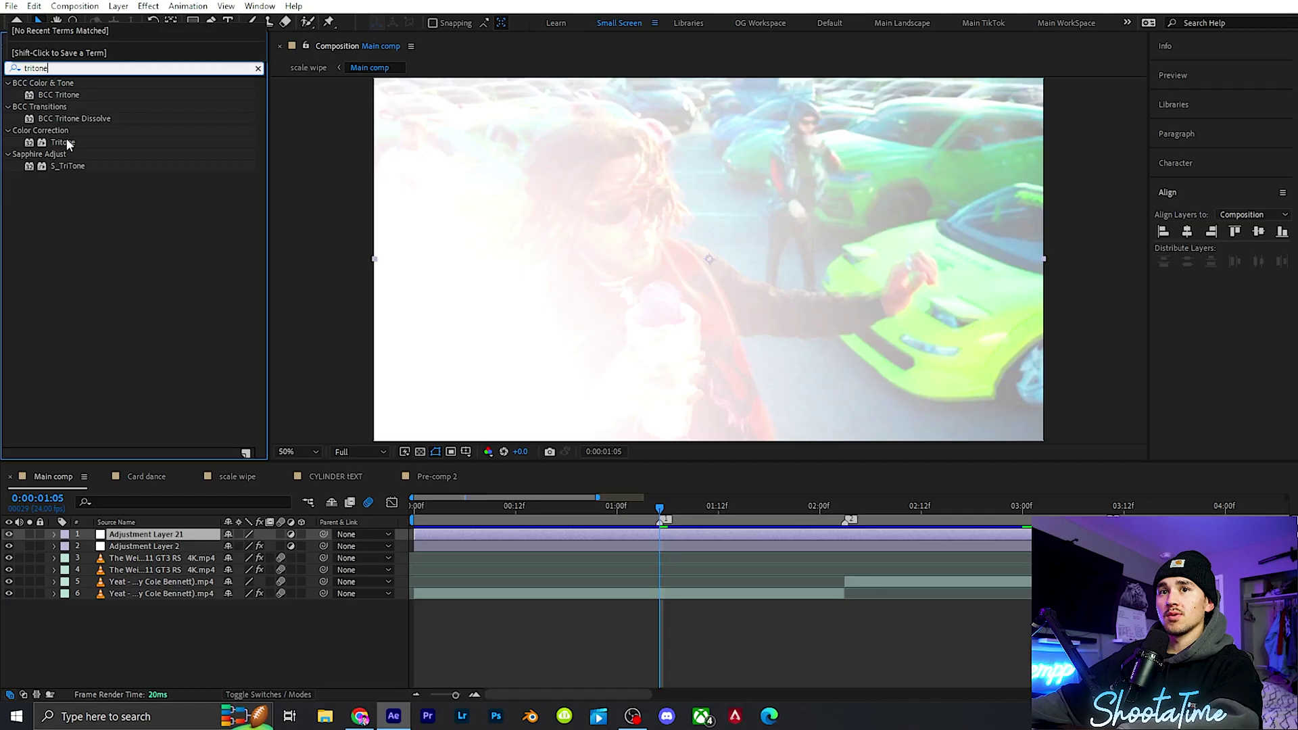
left_click(108, 247)
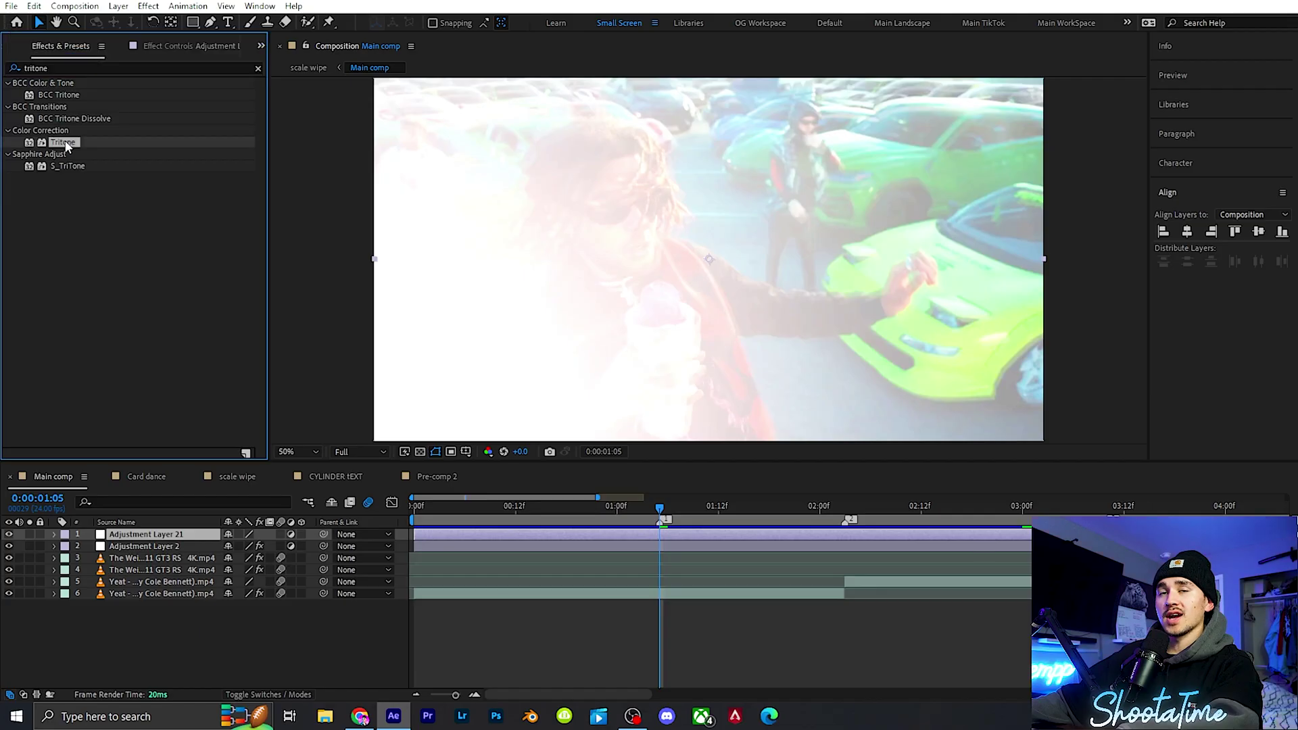
left_click_drag(555, 463, 660, 534)
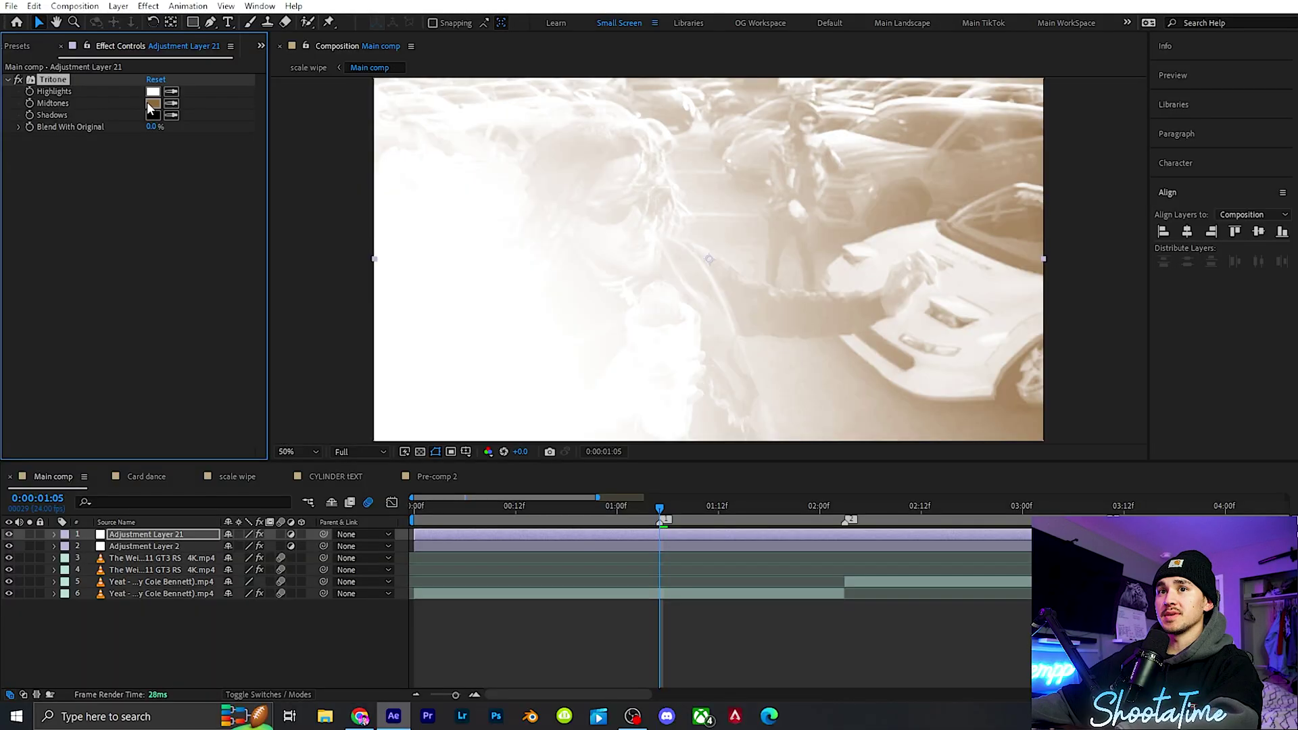
- Set Tritone's Midtones colour to a bright green
left_click(152, 104)
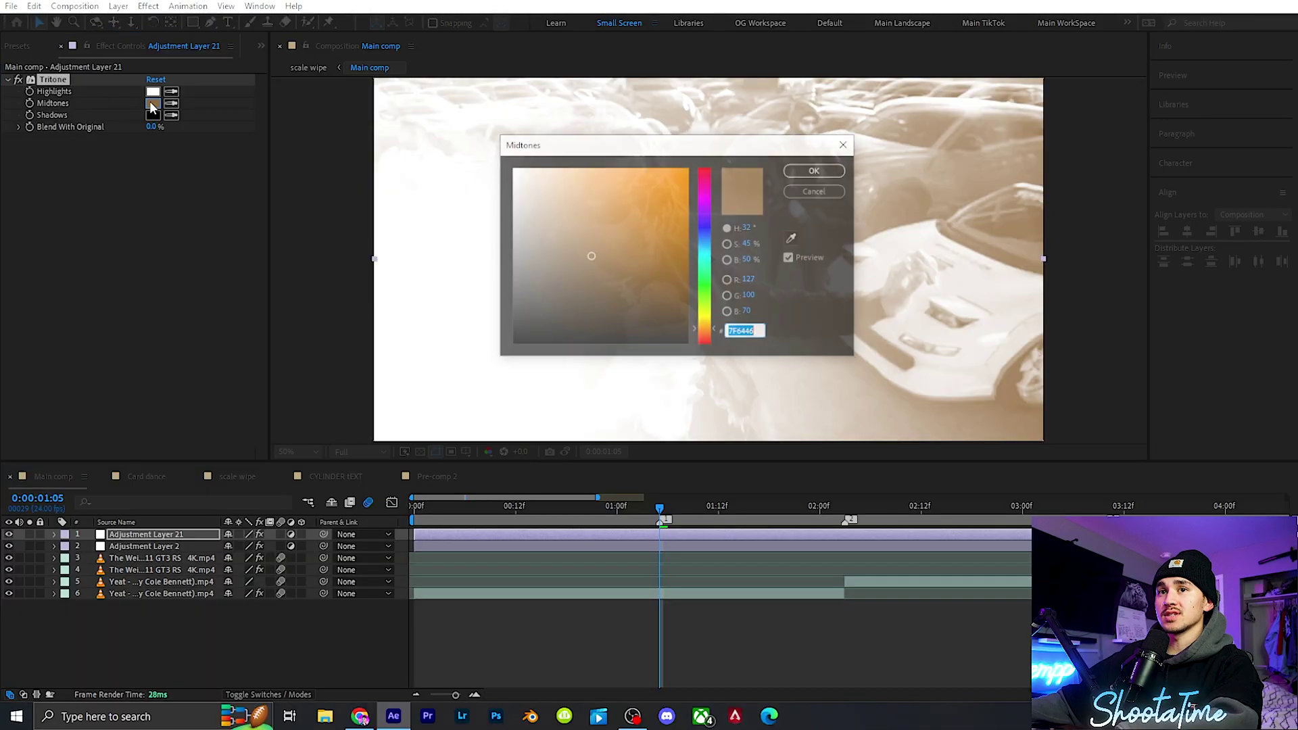
left_click(653, 213)
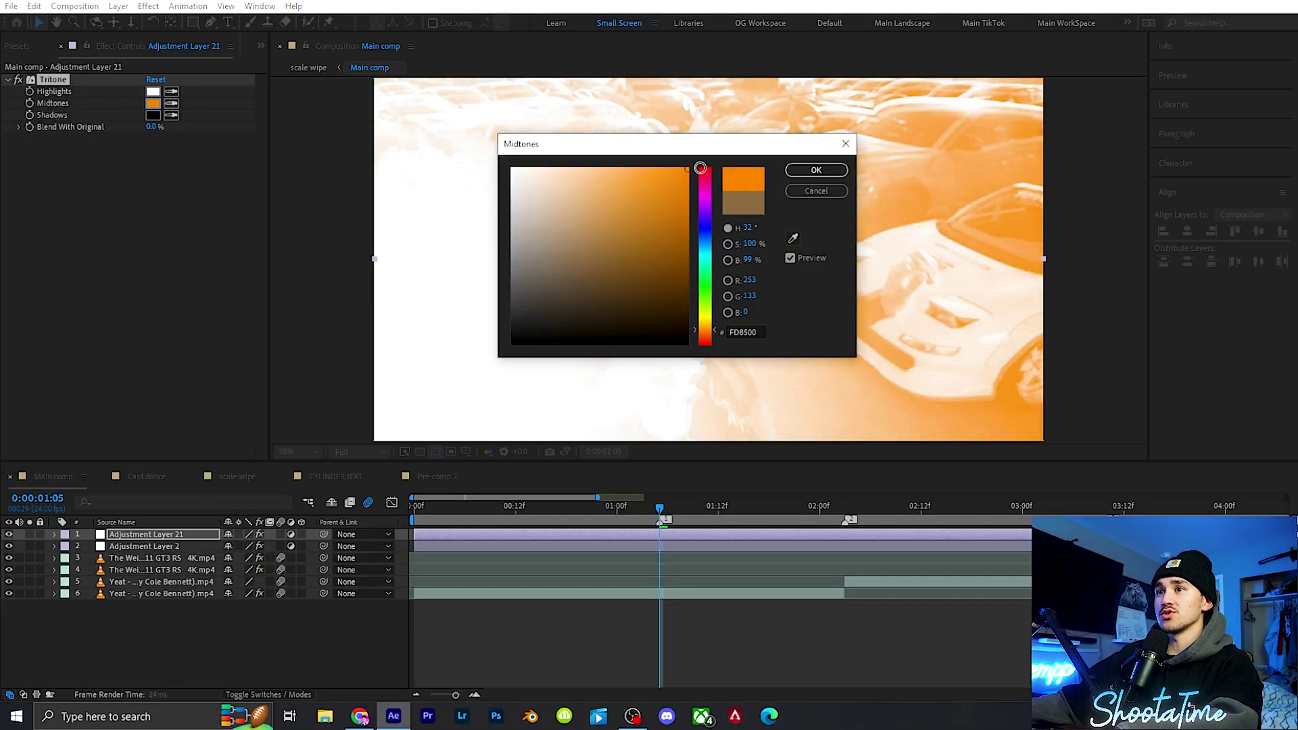
left_click_drag(707, 248, 706, 278)
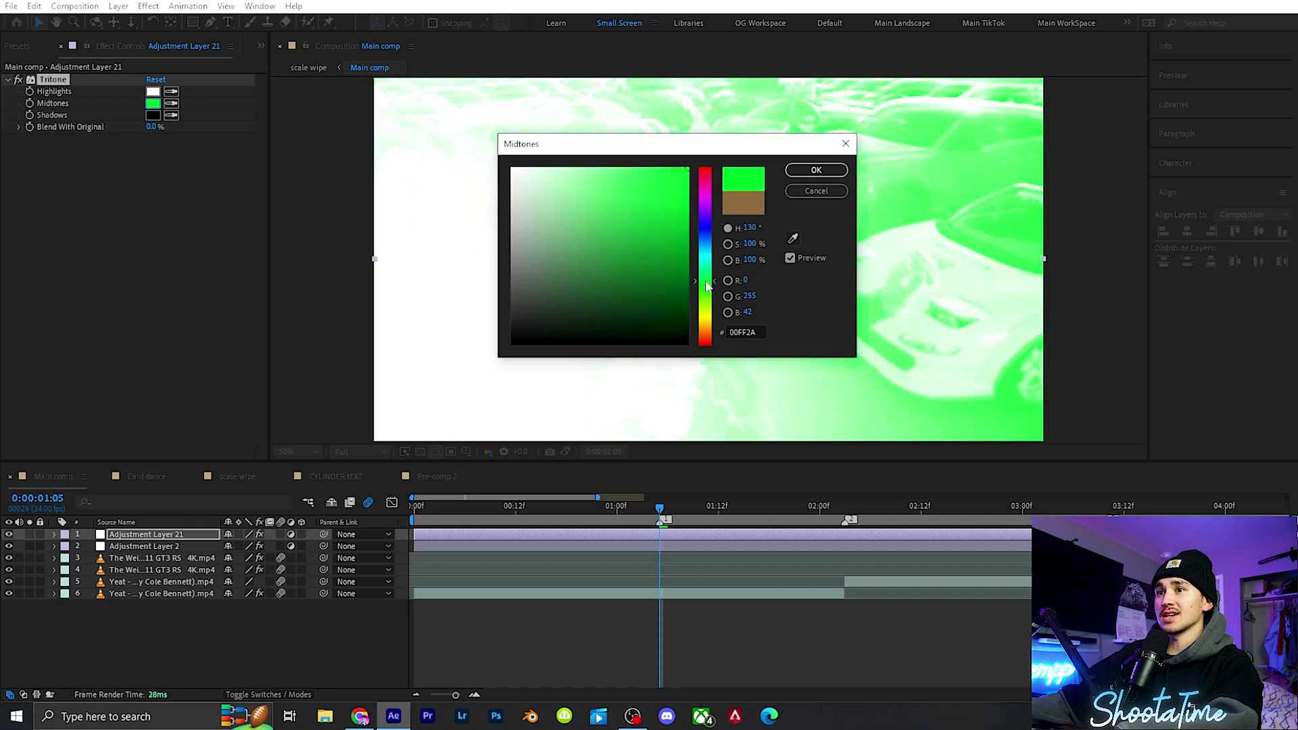
left_click(696, 226)
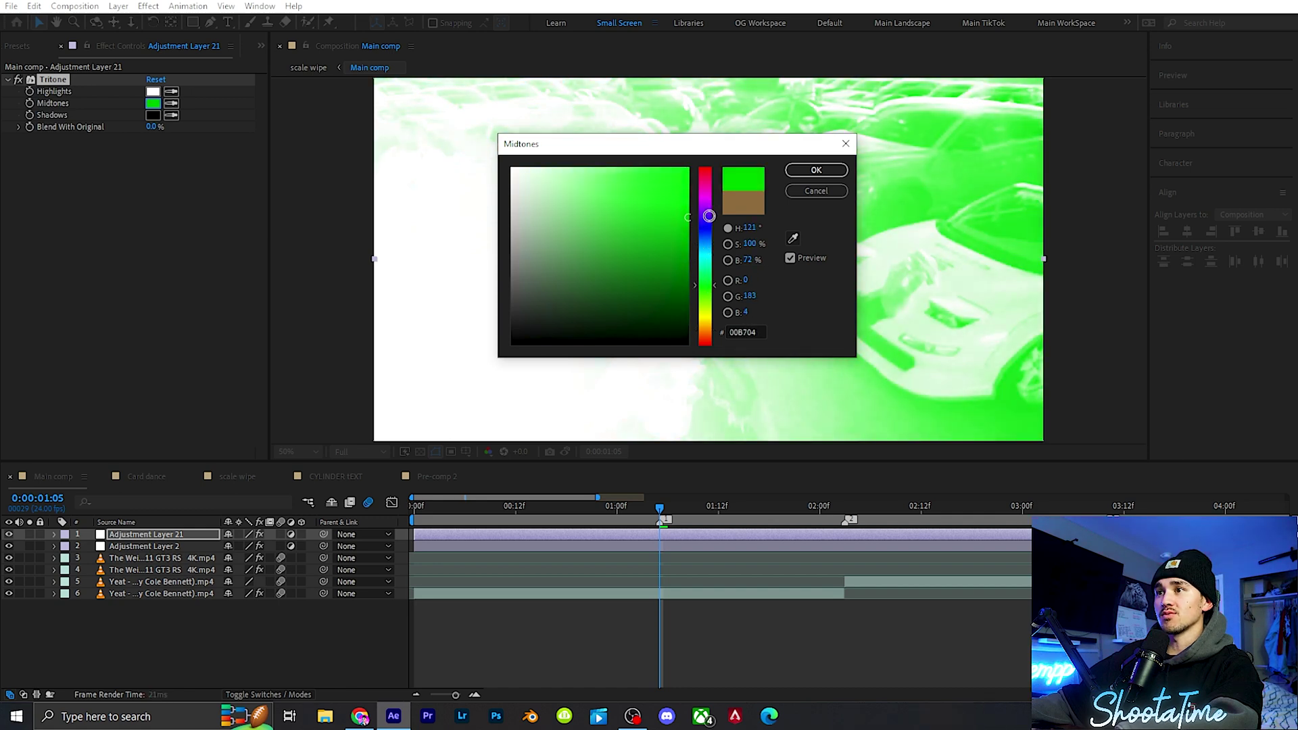
left_click(815, 170)
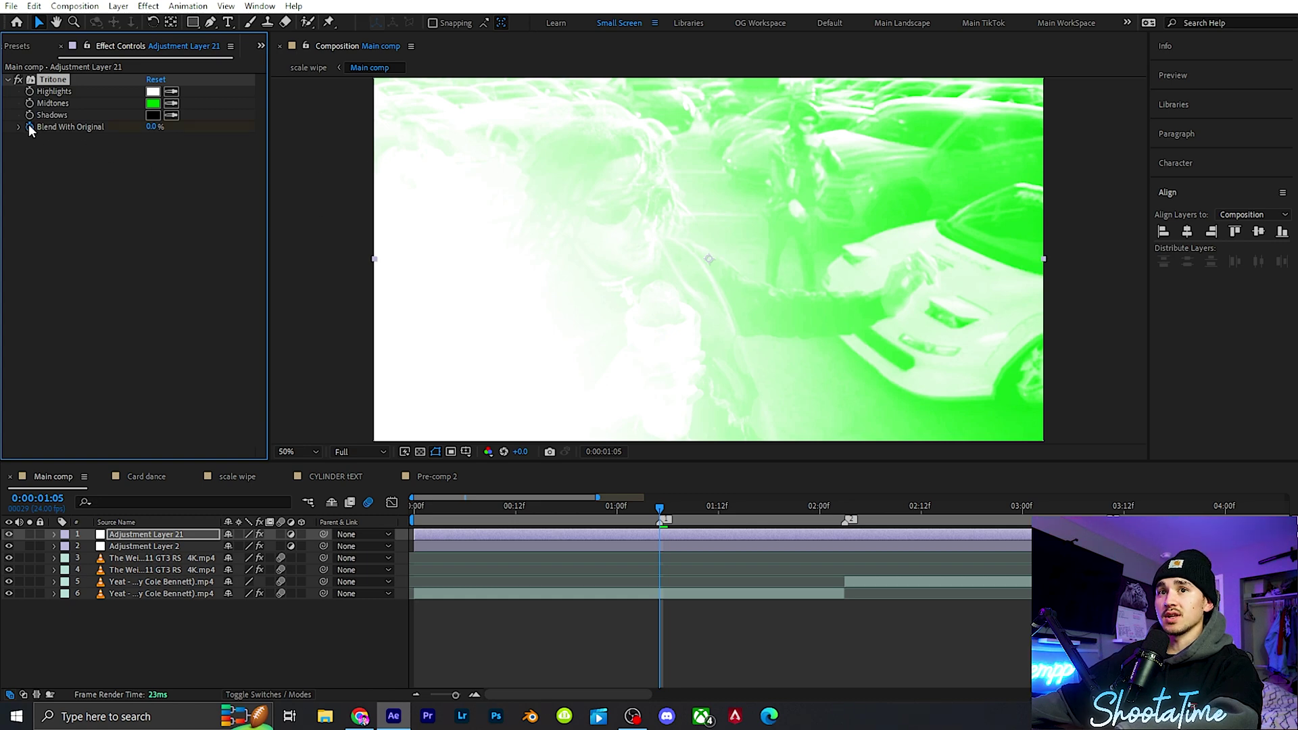
- Keyframe Blend With Original at 100% at 1:02 and 1:19 around the 0% keyframe at 1:05
key("u")
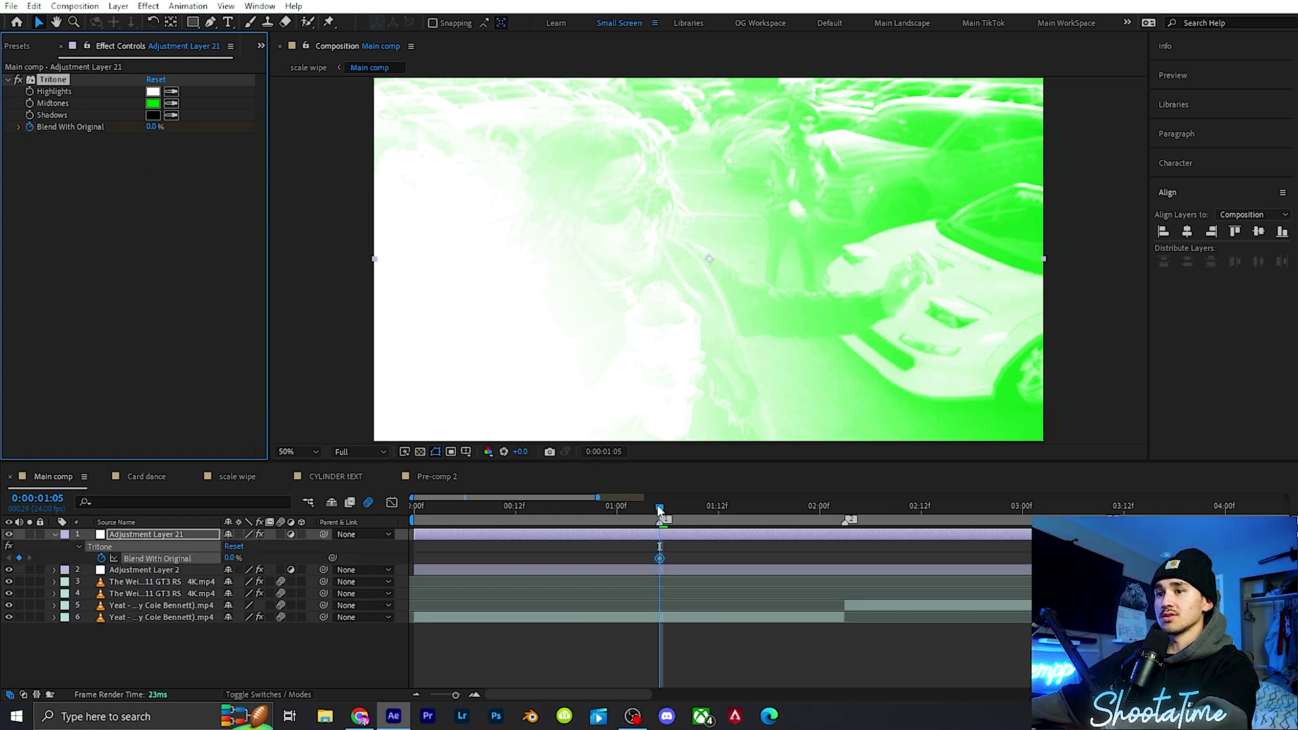
left_click_drag(659, 509, 635, 505)
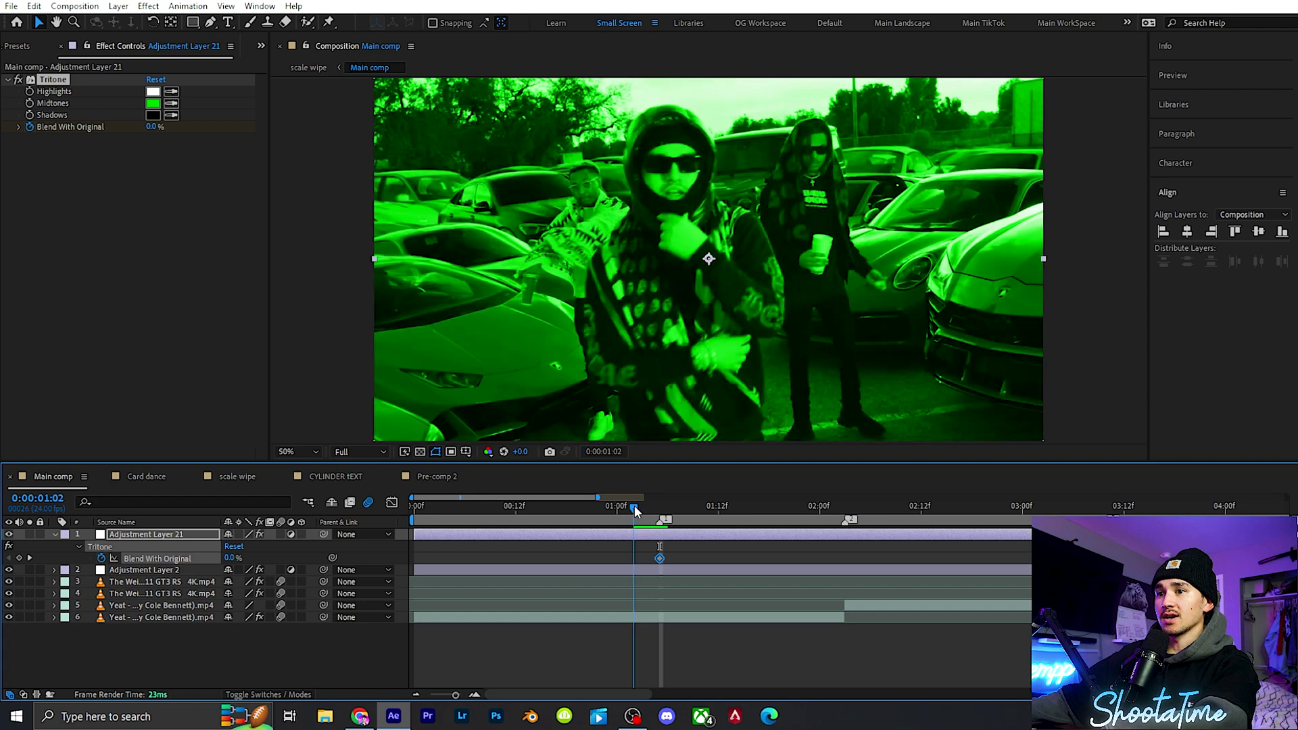
left_click(152, 128)
type("100")
key("Return")
left_click_drag(642, 506, 777, 506)
left_click(152, 126)
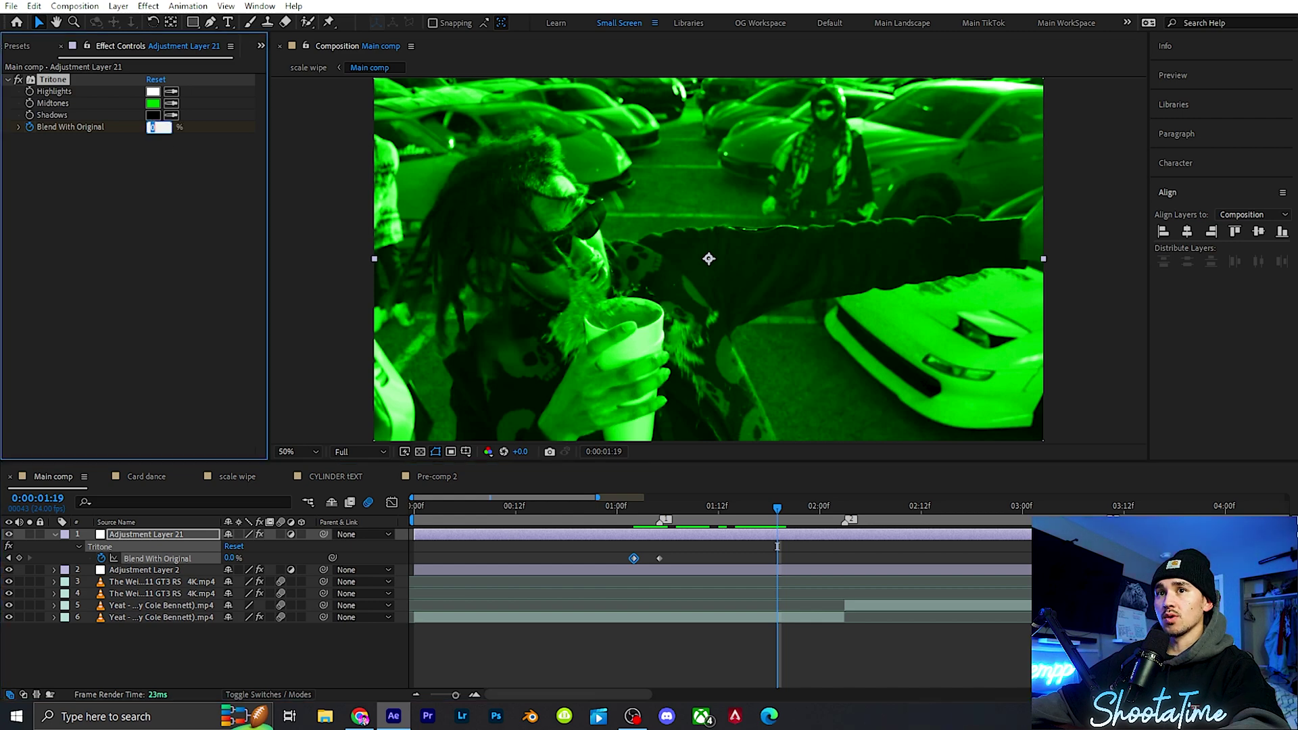
type("100")
key("Return")
- Apply Easy Ease to all three Blend With Original keyframes and return to the 1:05 keyframe
left_click_drag(615, 505, 633, 506)
left_click_drag(788, 551, 617, 561)
key("F9")
left_click(678, 534)
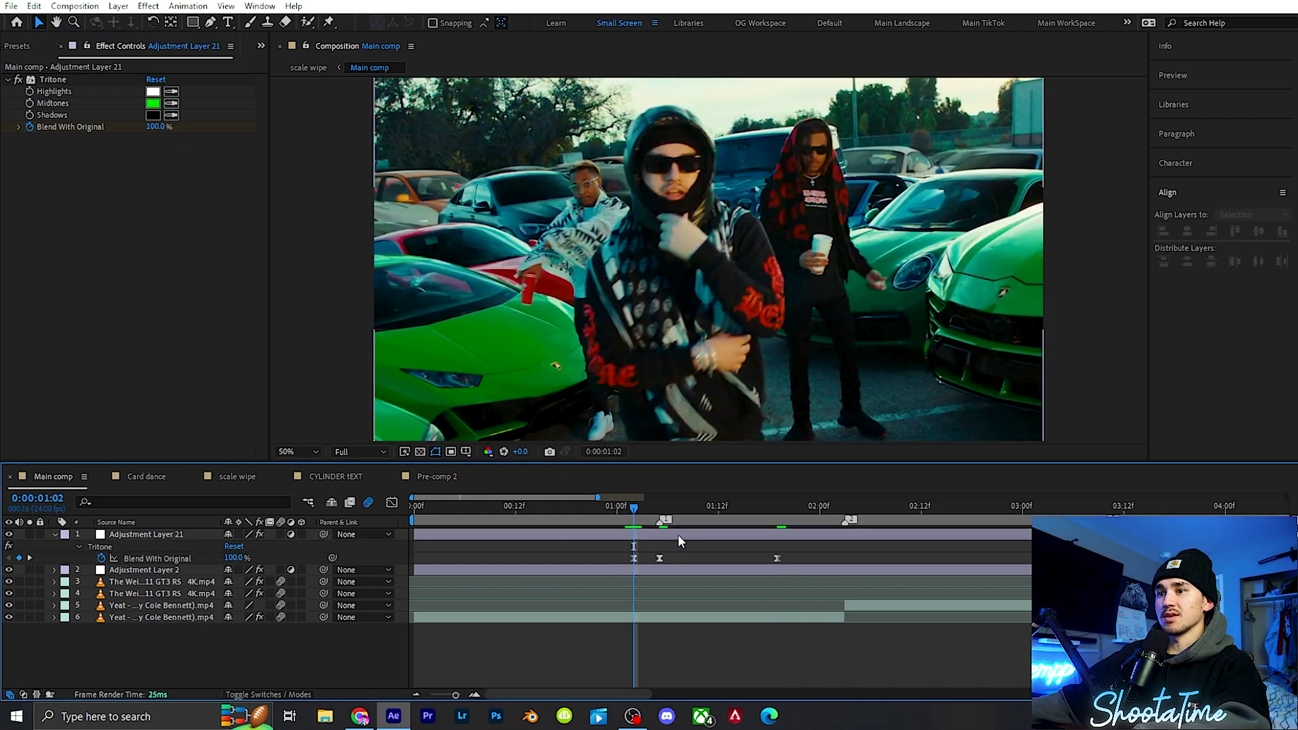
key("k")
left_click(17, 47)
- Apply Exposure to Adjustment Layer 21, keyframe it at 1.00, and set 0.00 at 1:03
left_click(58, 69)
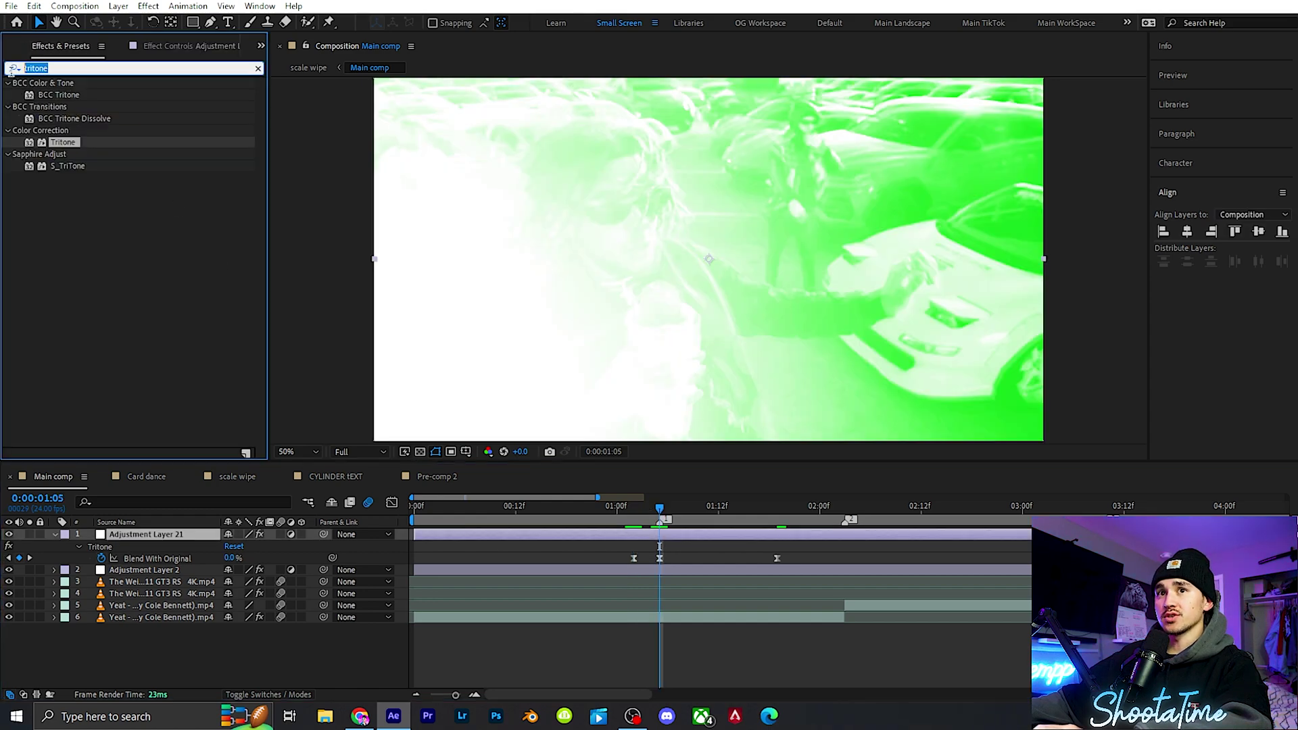
type("exposure")
left_click_drag(58, 200, 659, 531)
left_click_drag(153, 173, 206, 177)
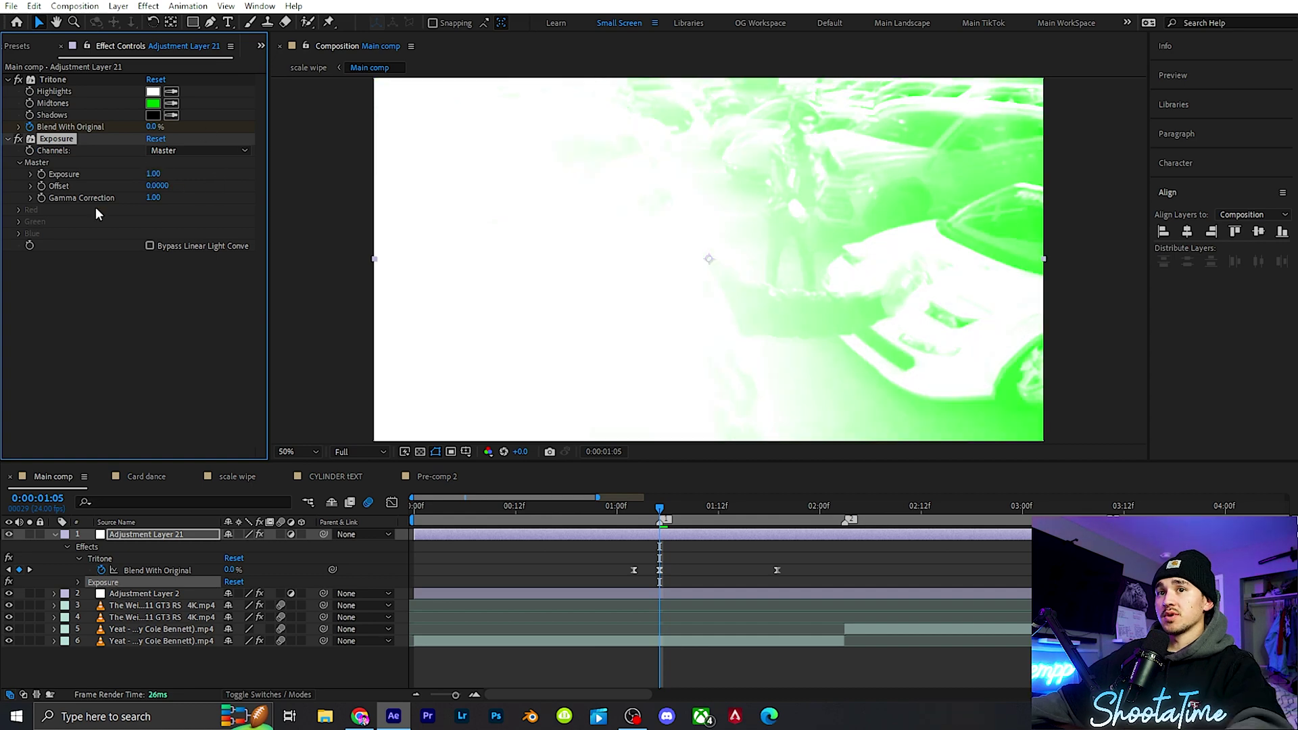
left_click(42, 174)
key("Page_Up")
key("Page_Up")
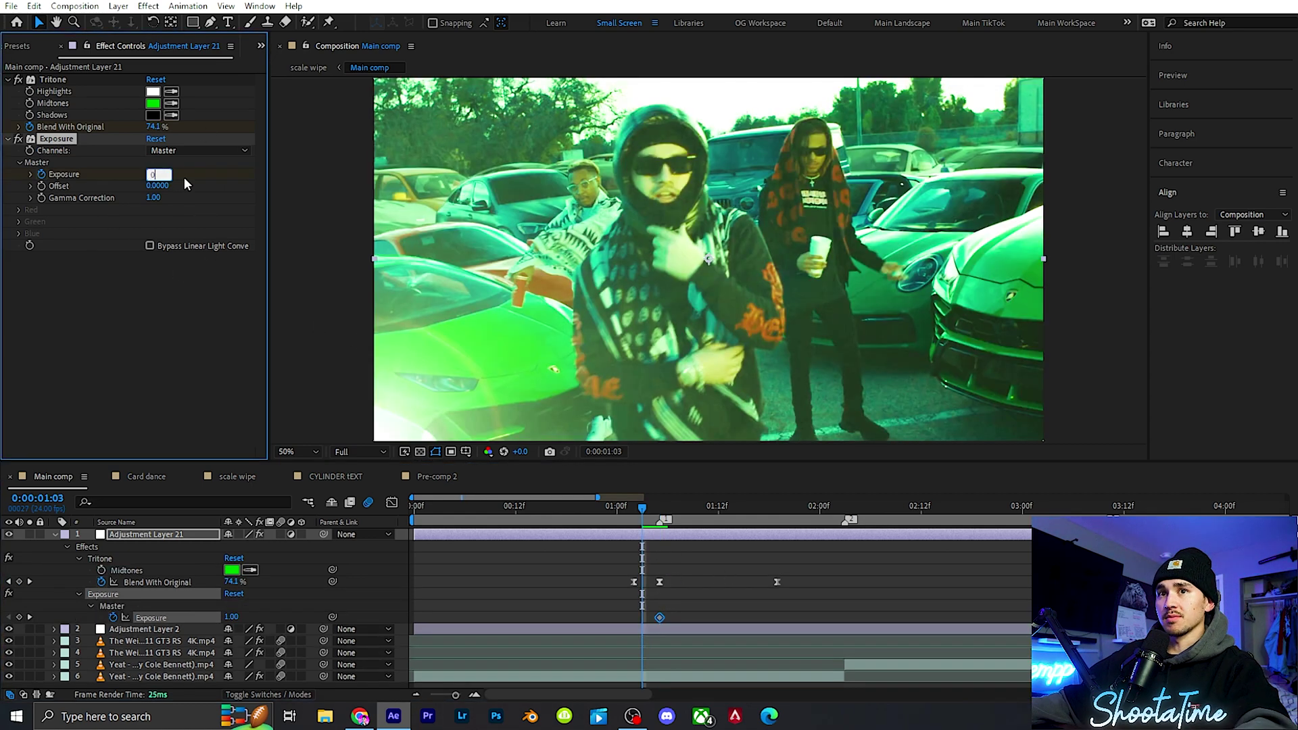
left_click_drag(152, 174, 101, 174)
- Set Exposure back to 0.00 at 1:15, then preview the green flash transition
left_click_drag(709, 504, 743, 506)
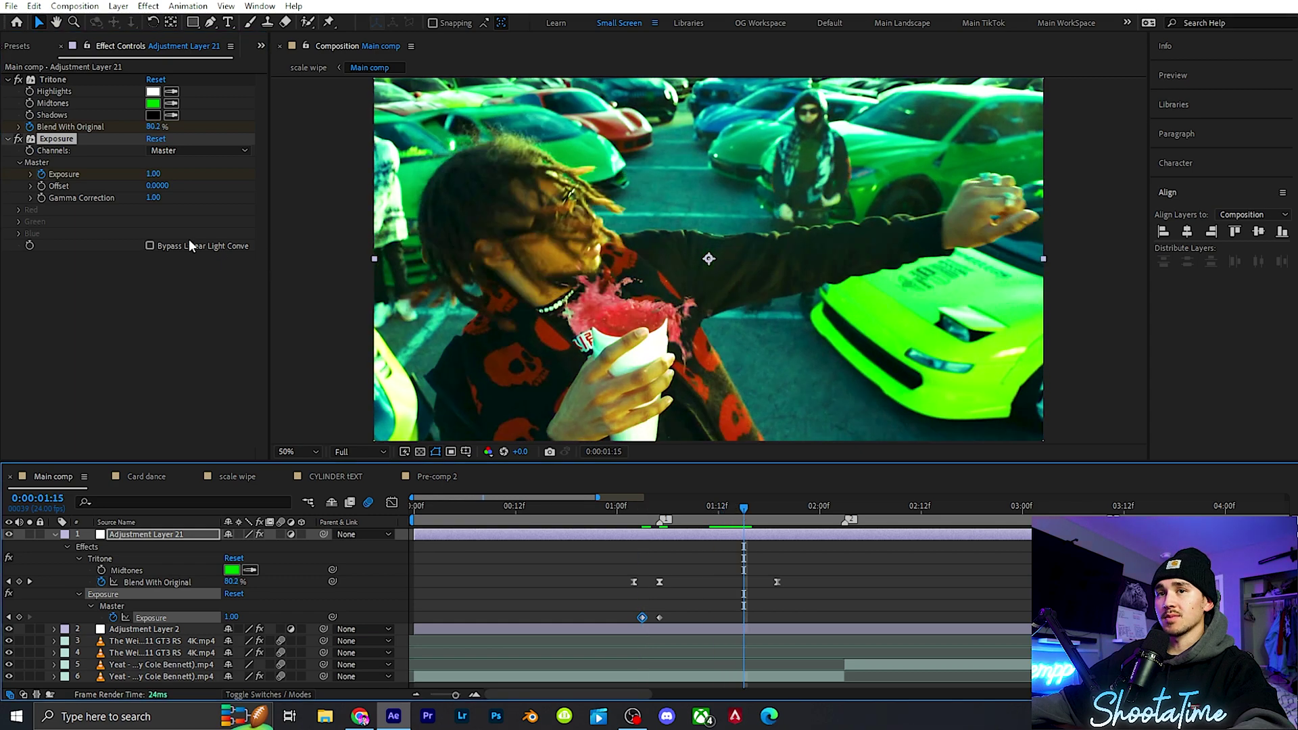
left_click_drag(156, 174, 115, 174)
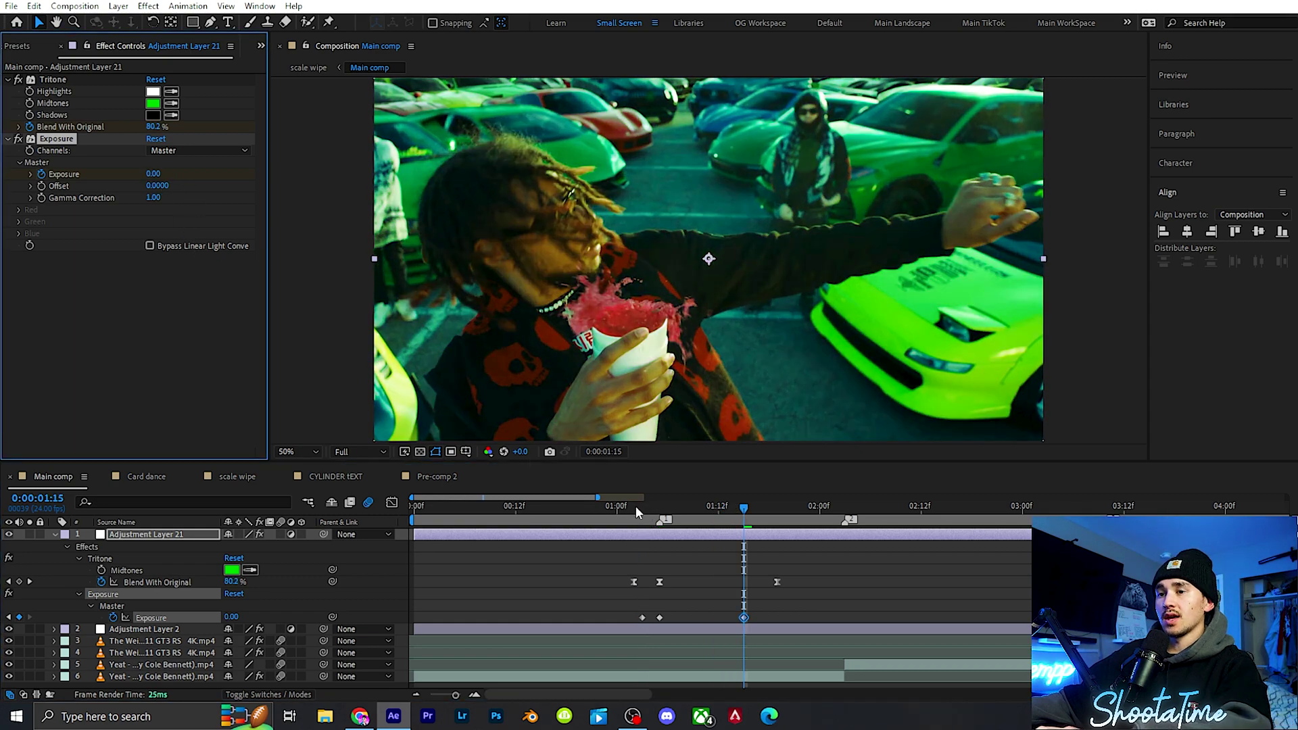
left_click_drag(635, 506, 554, 509)
key("Page_Up")
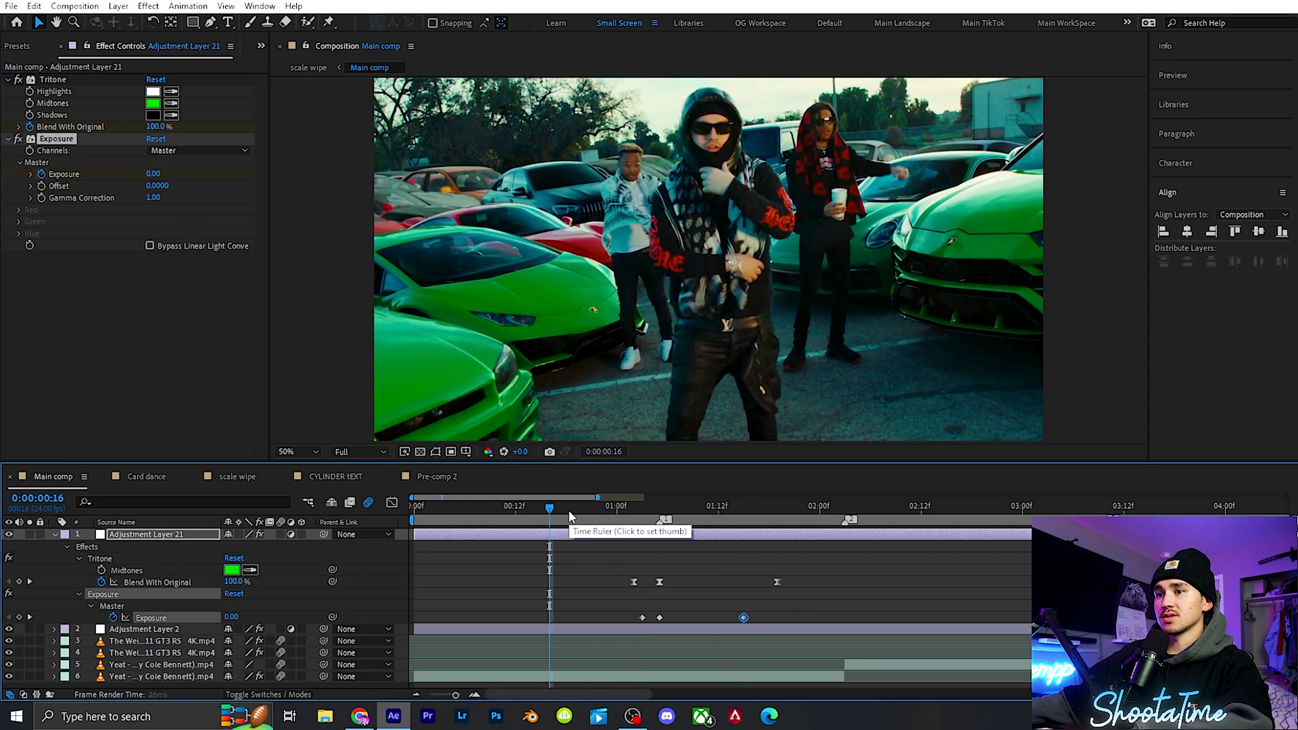
key("space")
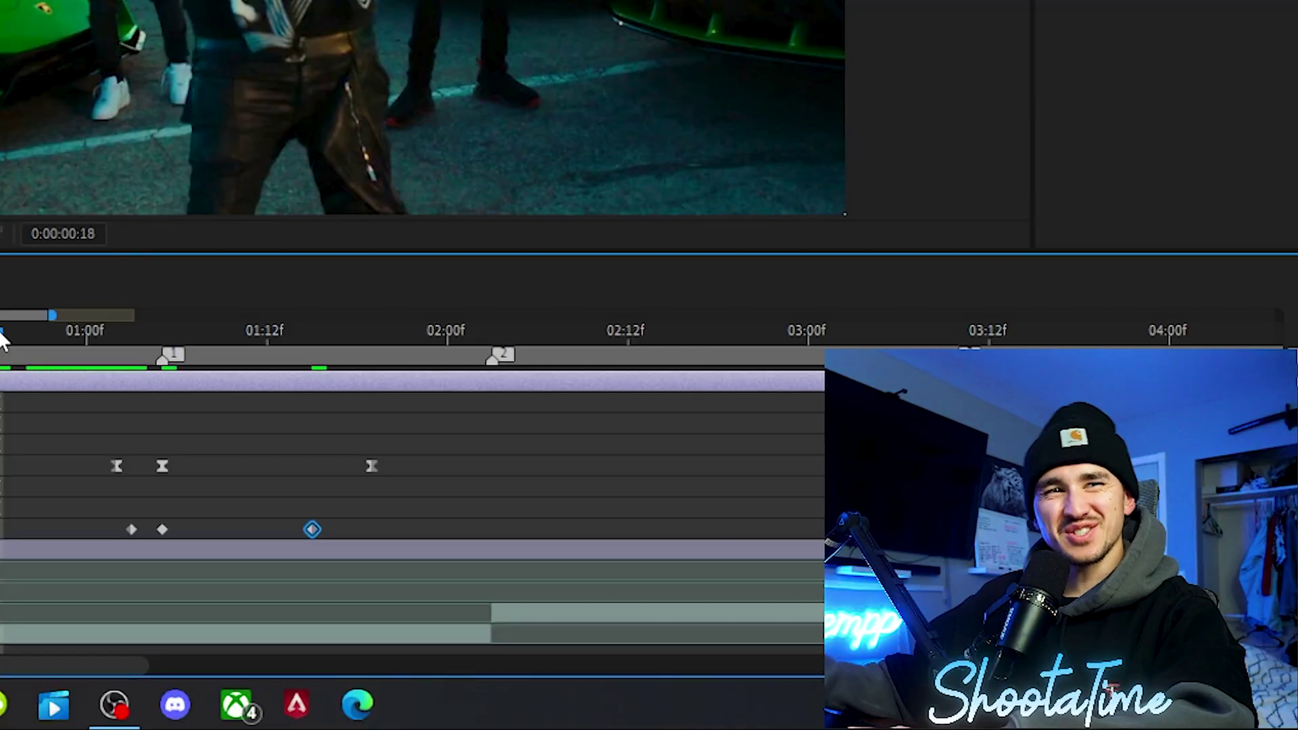